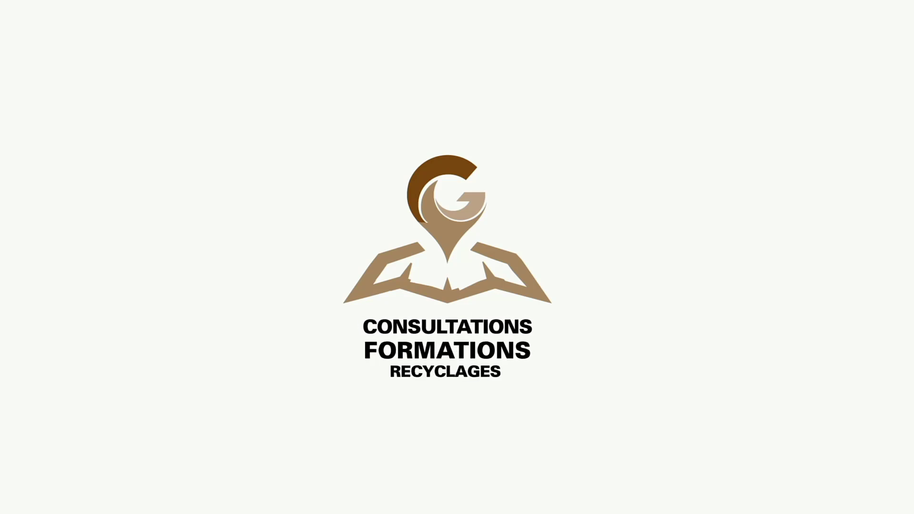
Step: Examine the two-storey house model in 3D, viewing its front façade from the corner and from straight ahead
{"action": "left_click", "coordinate": [627, 98]}
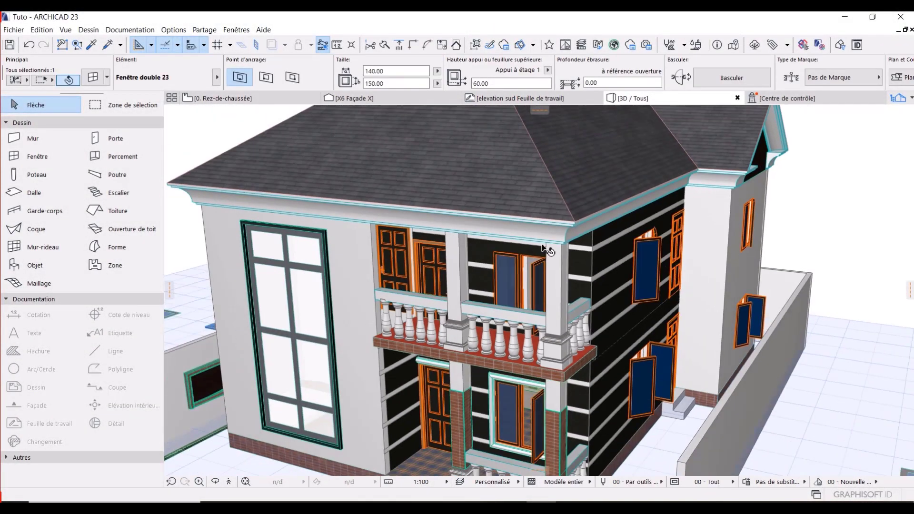
{"action": "scroll", "coordinate": [542, 247], "scroll_direction": "down", "scroll_amount": 3}
{"action": "key", "text": "Escape"}
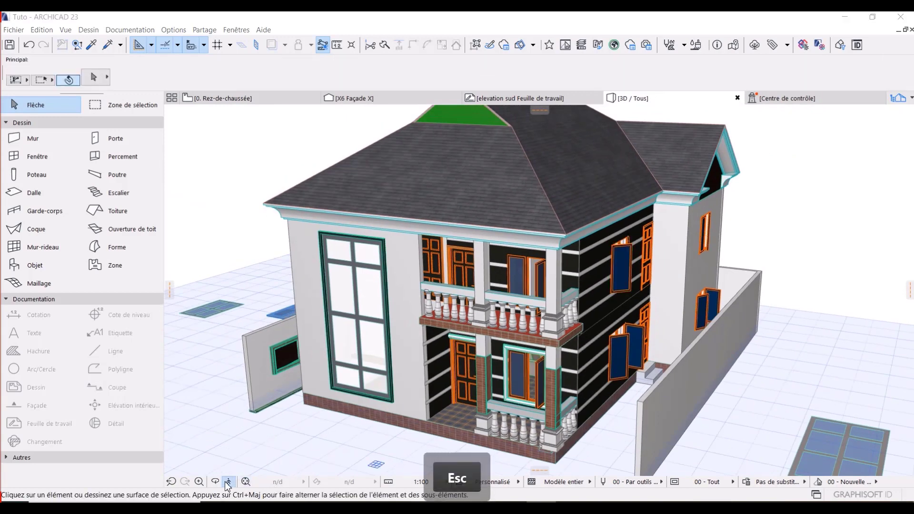
{"action": "left_click", "coordinate": [228, 483]}
{"action": "left_click", "coordinate": [475, 385]}
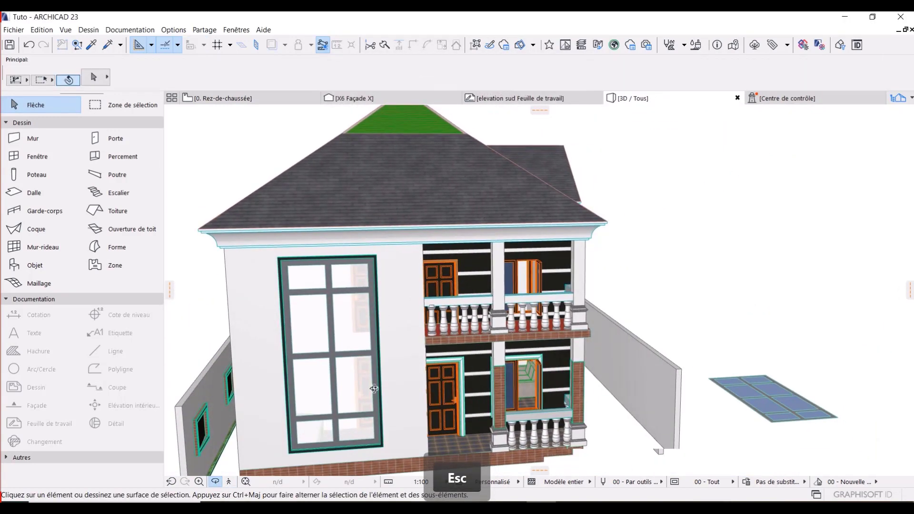
{"action": "scroll", "coordinate": [373, 389], "scroll_direction": "down", "scroll_amount": 1}
{"action": "scroll", "coordinate": [374, 389], "scroll_direction": "down", "scroll_amount": 1}
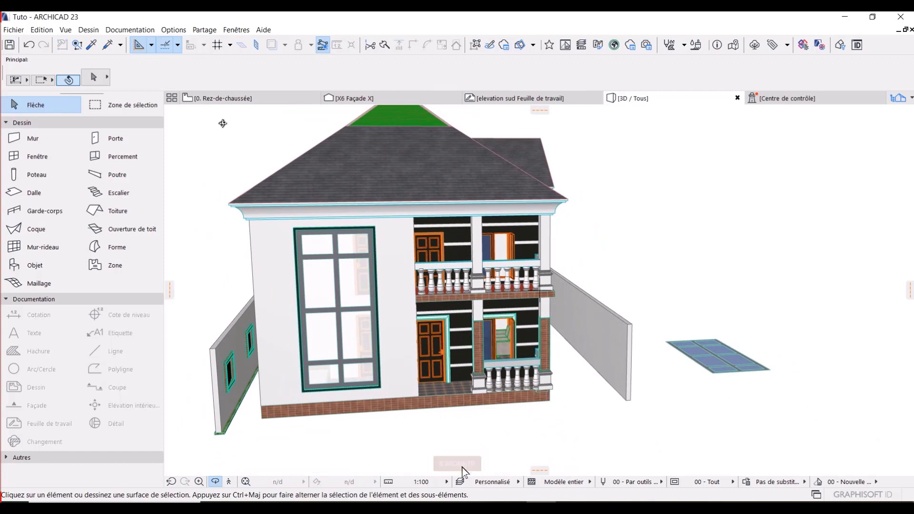
Step: Delete the X6 façade marker in front of the house on the Rez-de-chaussée plan, including its linked content
{"action": "left_click", "coordinate": [252, 98]}
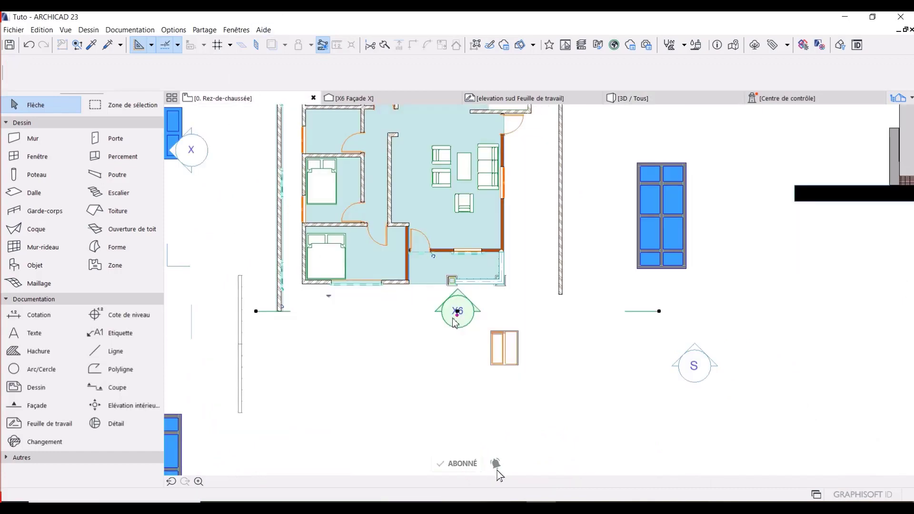
{"action": "key", "text": "Escape"}
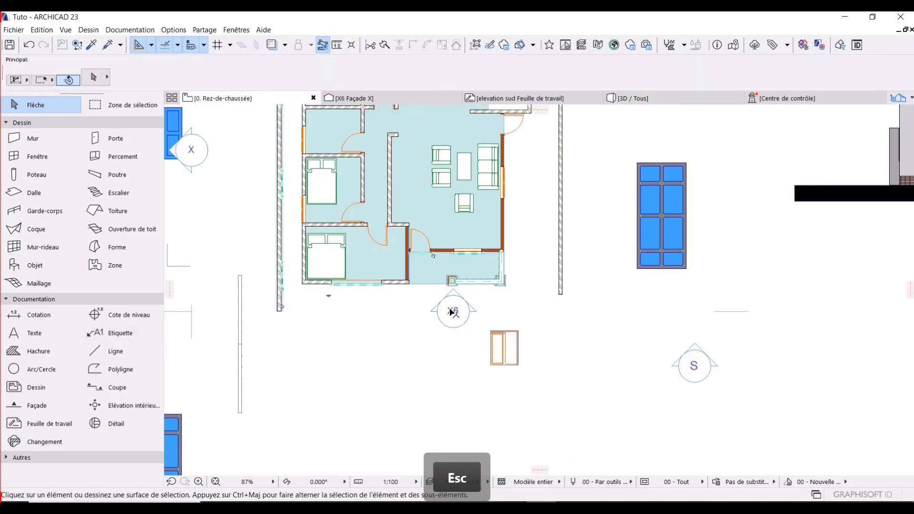
{"action": "left_click", "coordinate": [452, 312]}
{"action": "key", "text": "Delete"}
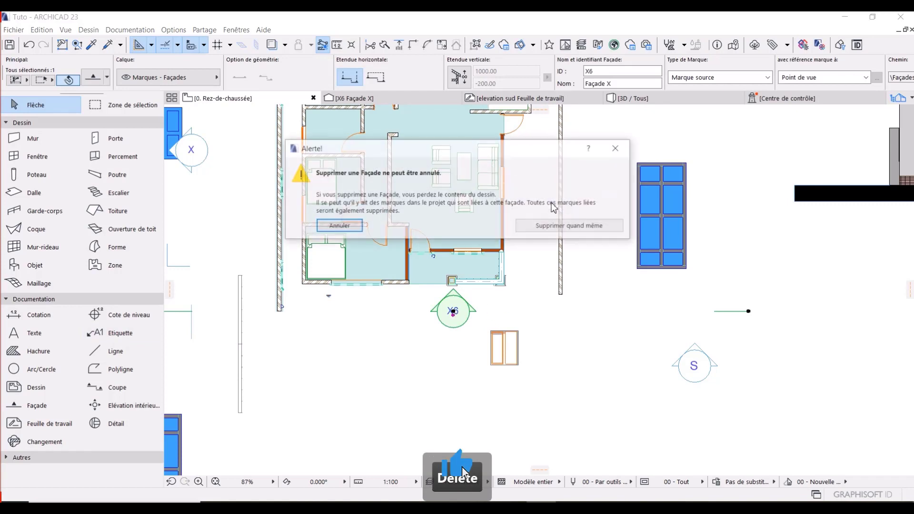
{"action": "left_click", "coordinate": [566, 226]}
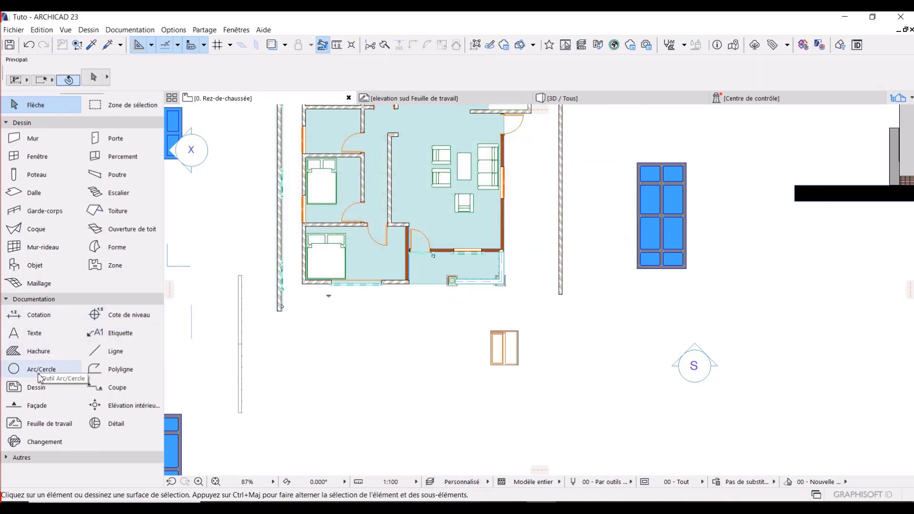
Step: Draw a horizontal façade line in front of the house on the ground-floor plan, spanning past both boundary walls and facing the house
{"action": "left_click", "coordinate": [47, 405]}
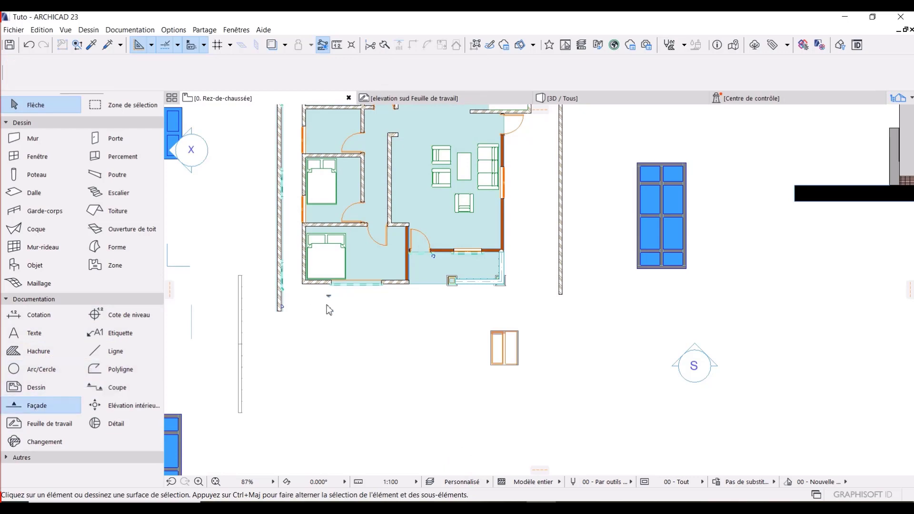
{"action": "scroll", "coordinate": [320, 312], "scroll_direction": "up", "scroll_amount": 3}
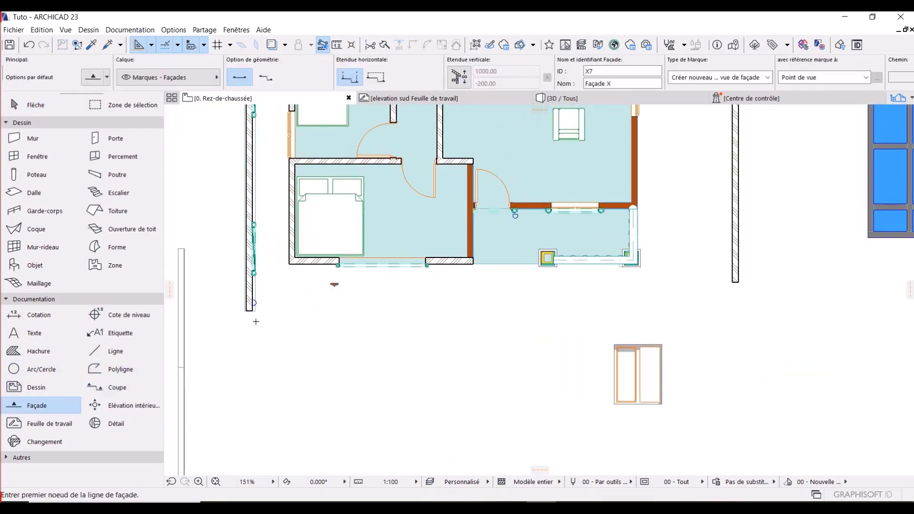
{"action": "left_click", "coordinate": [240, 333]}
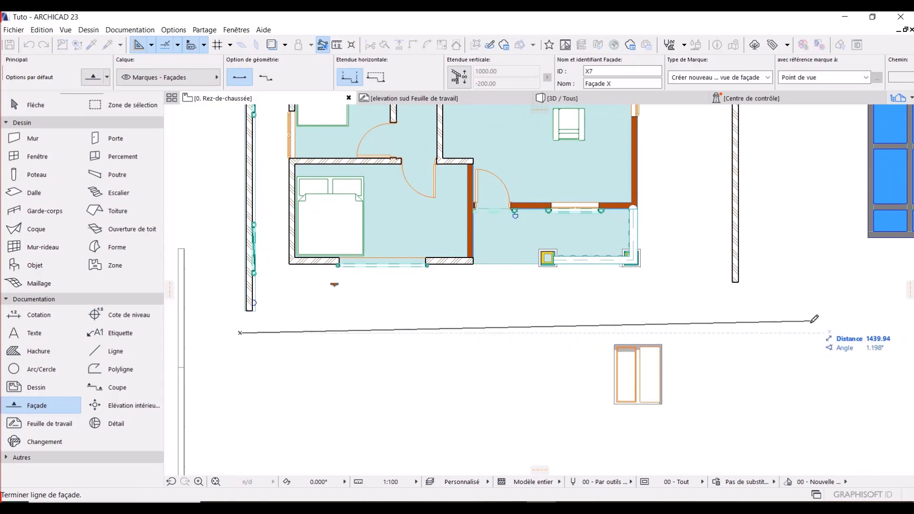
{"action": "left_click", "coordinate": [786, 332]}
{"action": "left_click", "coordinate": [528, 327]}
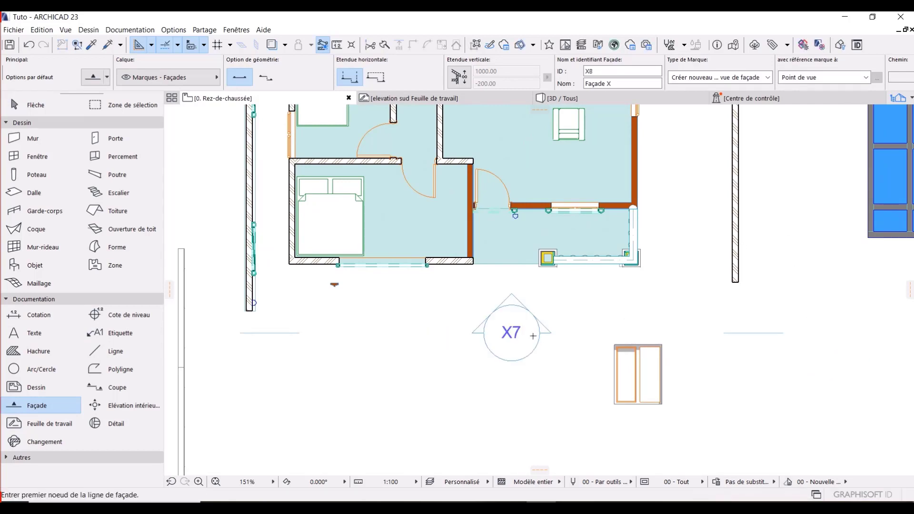
Step: Open the new X7 façade from its plan marker with its current view settings
{"action": "key", "text": "Escape"}
{"action": "right_click", "coordinate": [532, 331]}
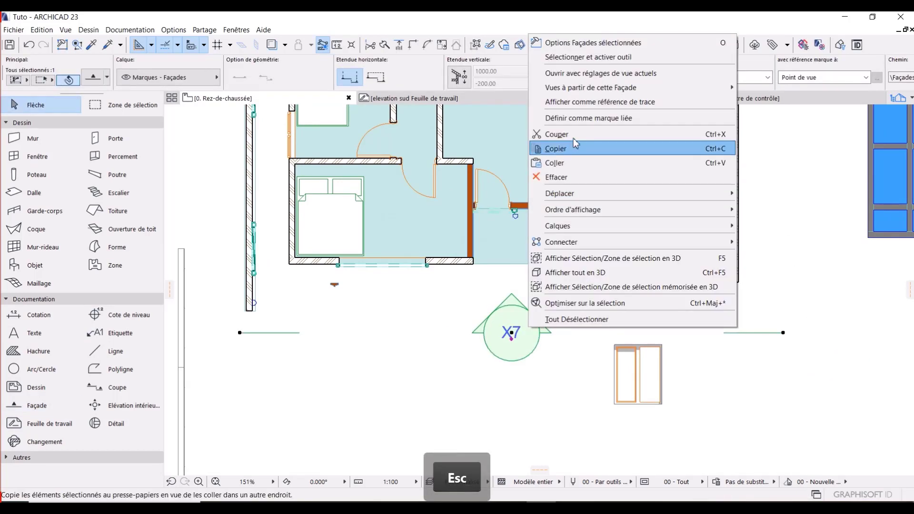
{"action": "left_click", "coordinate": [587, 74]}
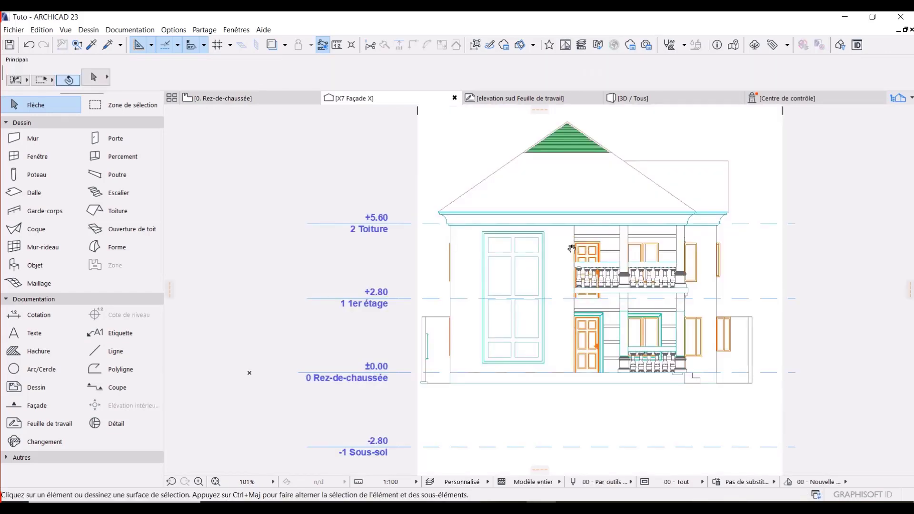
Step: Examine the X7 façade drawing, find the worksheets in the project tree, and compare it with the finished elevation sud worksheet
{"action": "scroll", "coordinate": [386, 249], "scroll_direction": "down", "scroll_amount": 3}
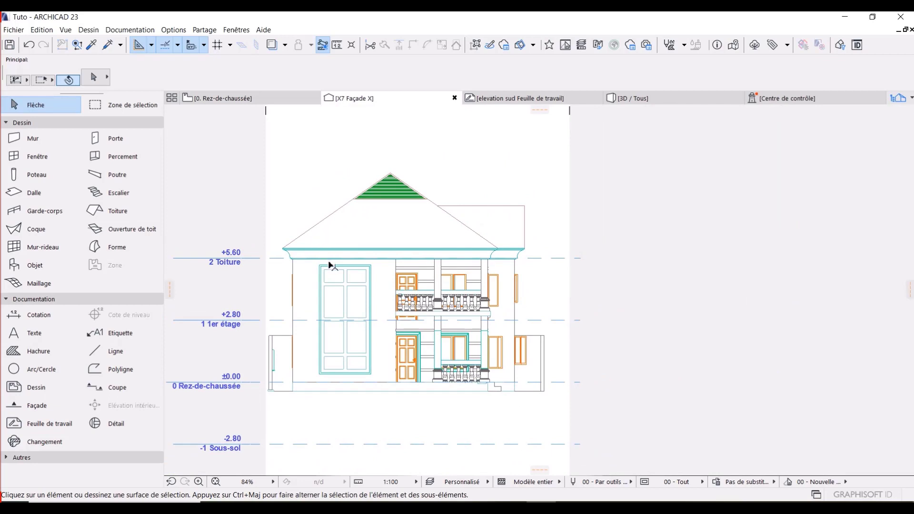
{"action": "middle_click_drag", "start_coordinate": [331, 238], "coordinate": [329, 249]}
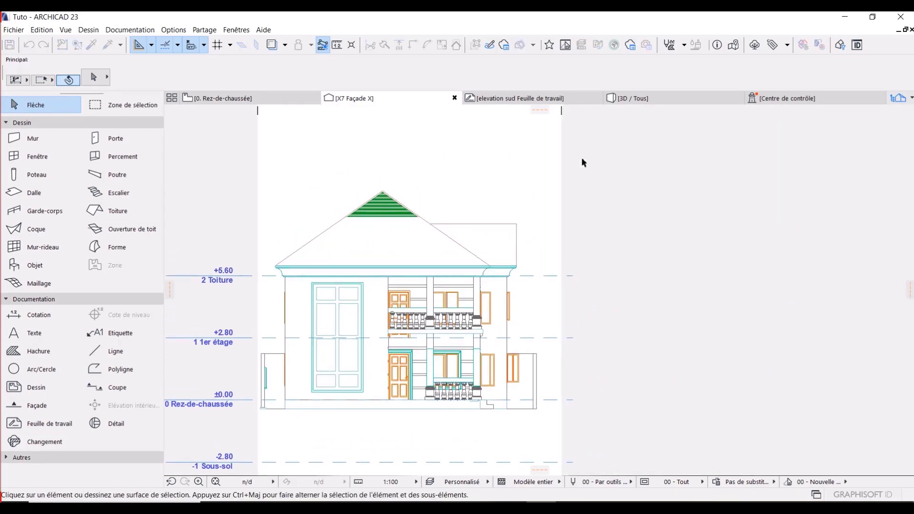
{"action": "left_click", "coordinate": [899, 99]}
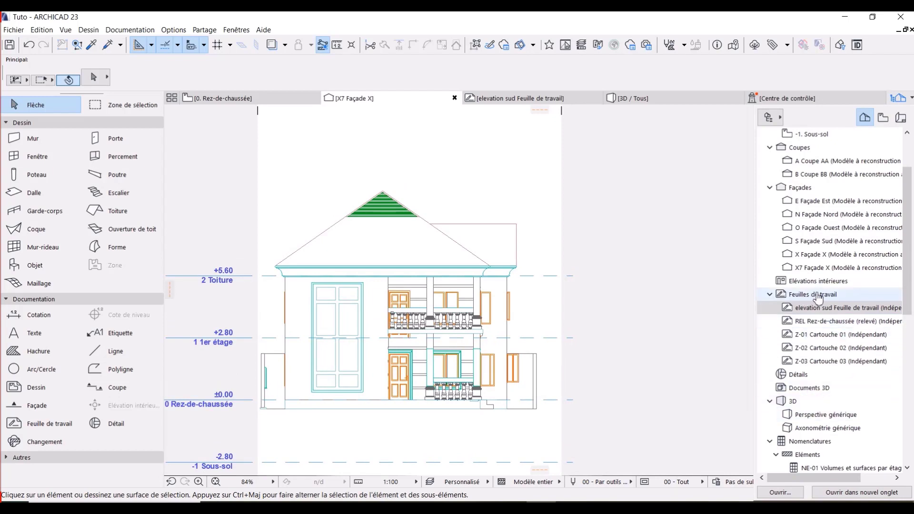
{"action": "key", "text": "Escape"}
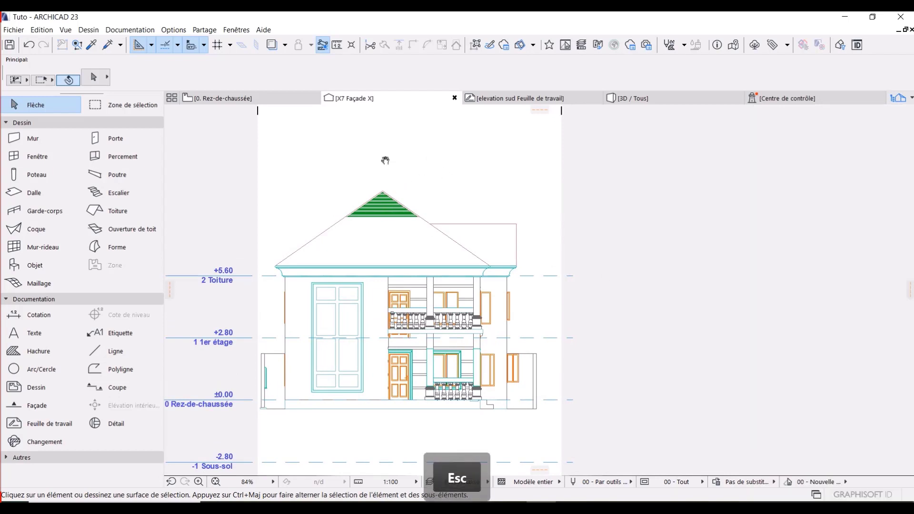
{"action": "middle_click_drag", "start_coordinate": [385, 160], "coordinate": [392, 184]}
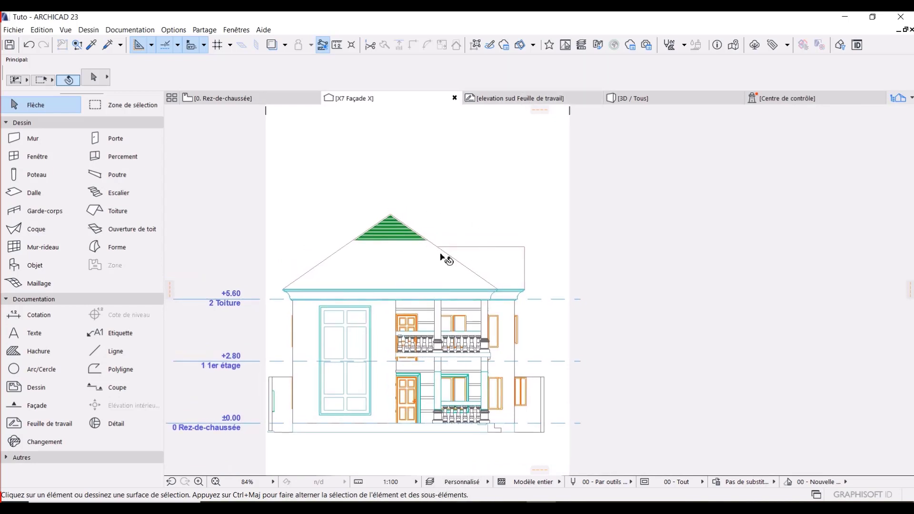
{"action": "left_click", "coordinate": [534, 100]}
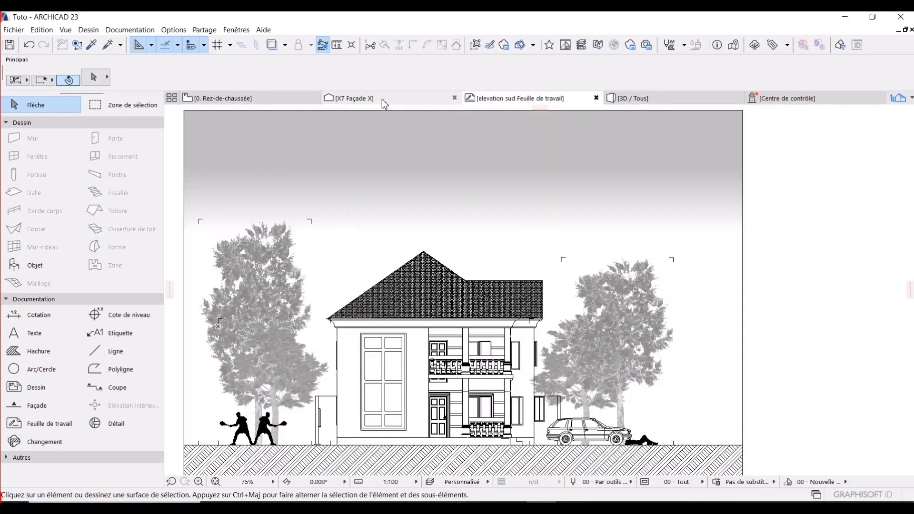
{"action": "left_click", "coordinate": [380, 99]}
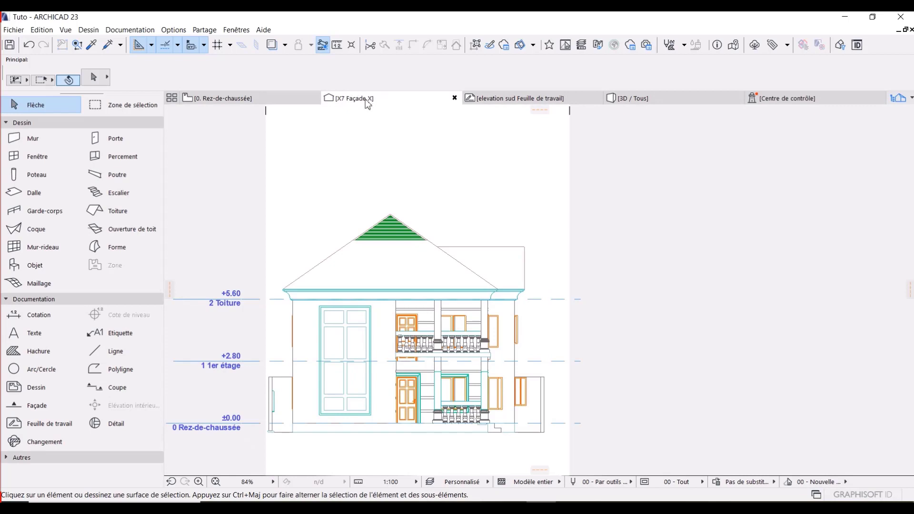
Step: In the X7 façade's model display options, set the cut-surface fill to "Propres couleurs de surface (sans ombrage)"
{"action": "right_click", "coordinate": [368, 104]}
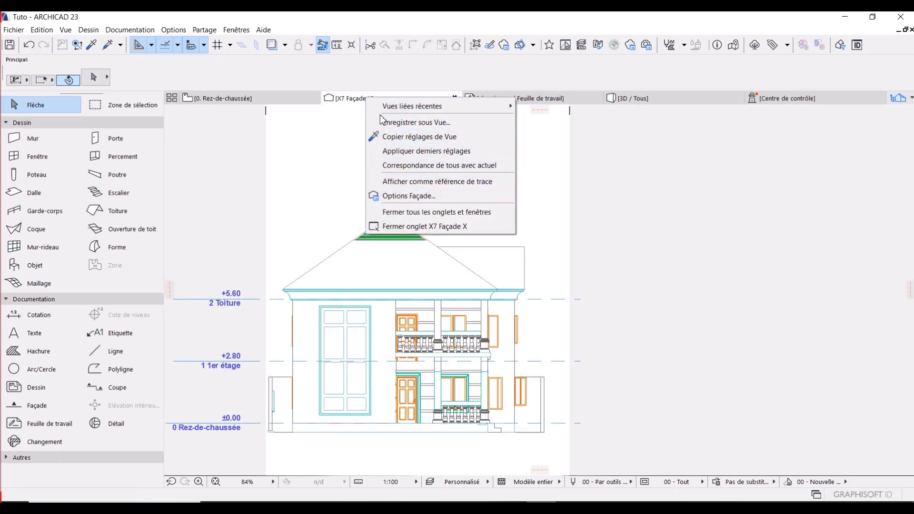
{"action": "left_click", "coordinate": [407, 199]}
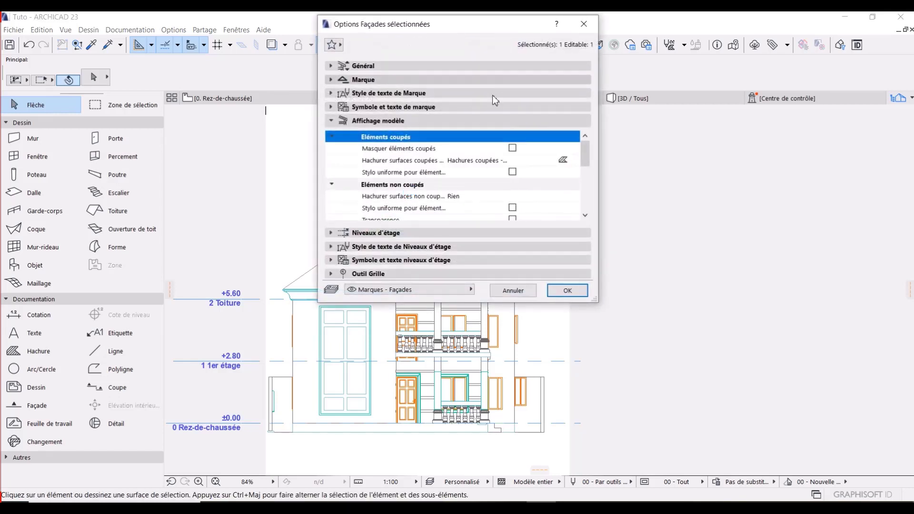
{"action": "left_click", "coordinate": [368, 120]}
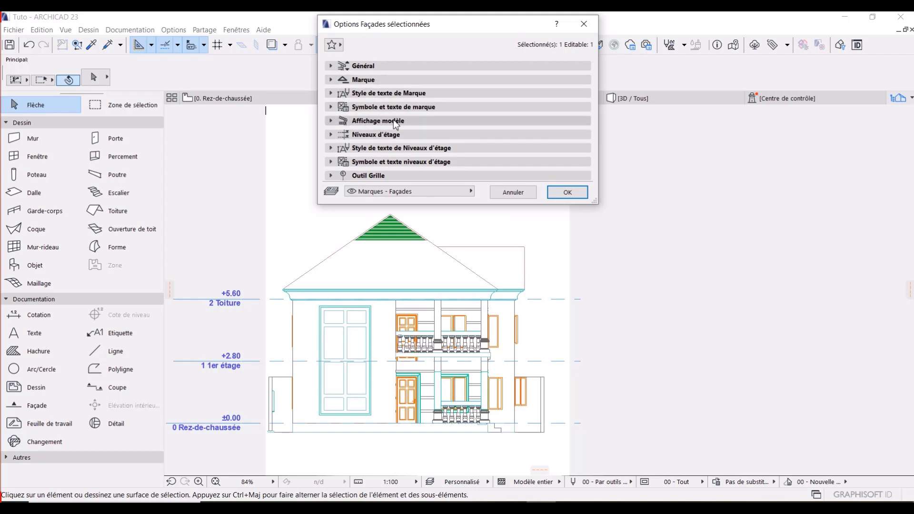
{"action": "left_click", "coordinate": [395, 125]}
{"action": "left_click", "coordinate": [585, 150]}
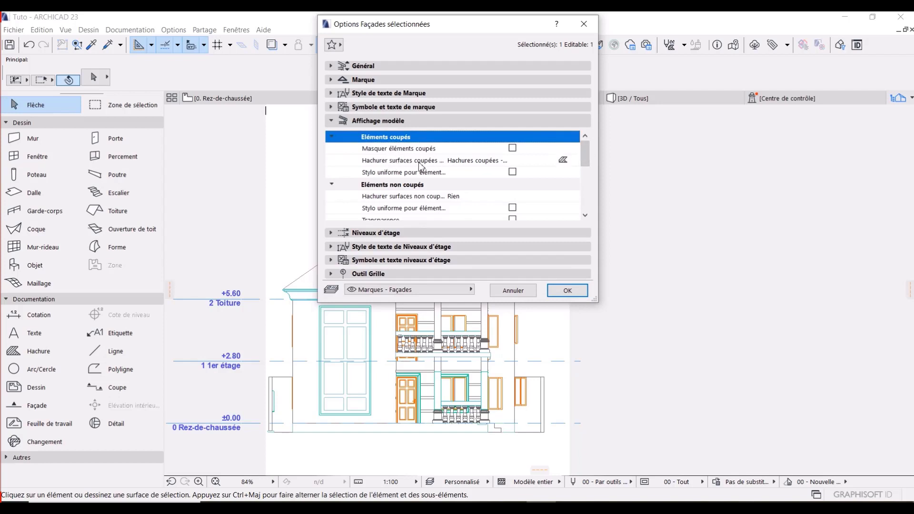
{"action": "left_click", "coordinate": [565, 162]}
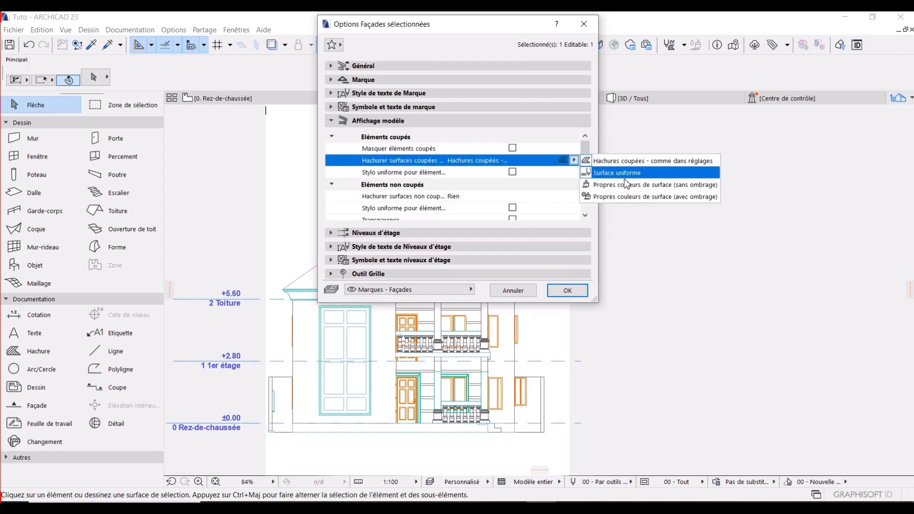
{"action": "left_click", "coordinate": [612, 197]}
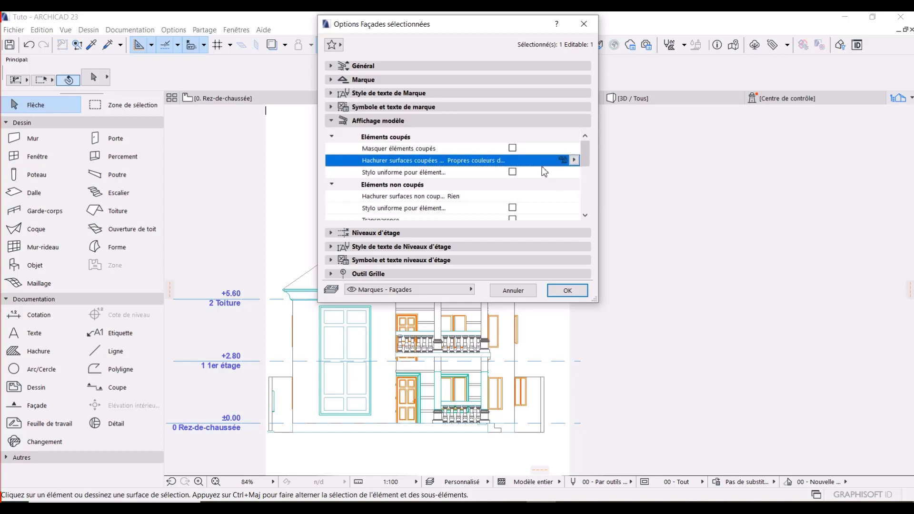
{"action": "left_click", "coordinate": [572, 161]}
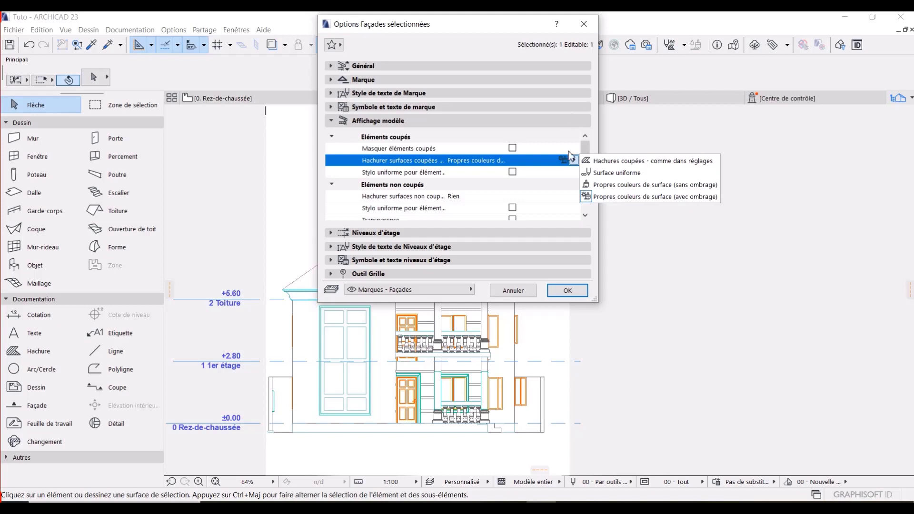
{"action": "left_click", "coordinate": [627, 184]}
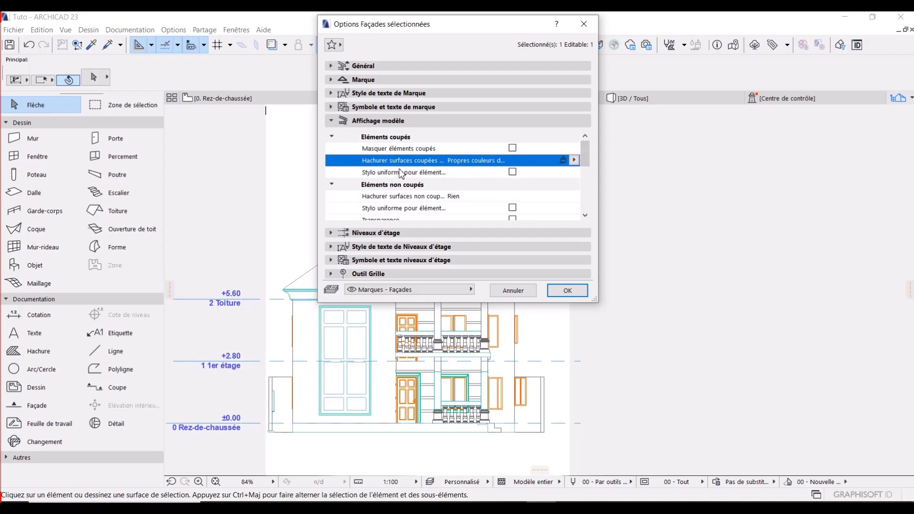
Step: Enable a uniform pen for cut elements and set the cut-line pen to black pen 41, 0.20 mm
{"action": "left_click", "coordinate": [512, 172]}
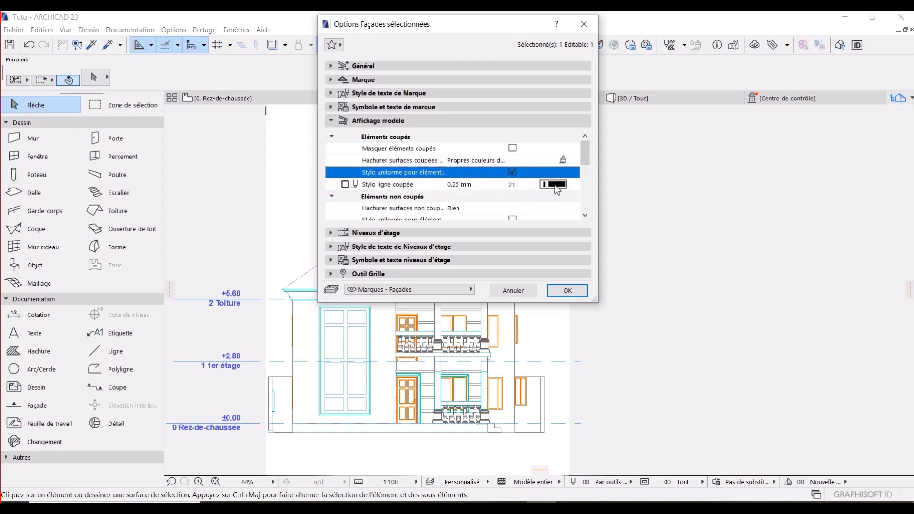
{"action": "left_click", "coordinate": [555, 185]}
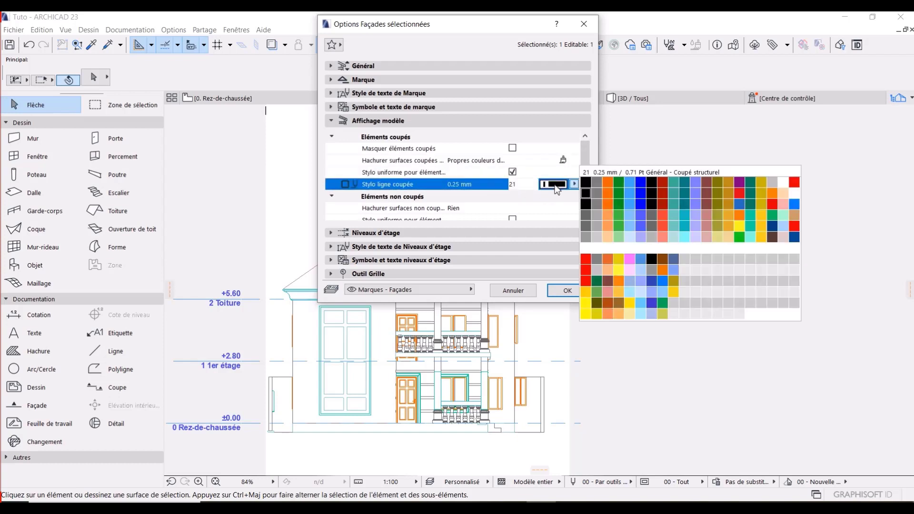
{"action": "left_click", "coordinate": [585, 194]}
Step: Set the fill of the façade's uncut surfaces to "Rien"
{"action": "left_click_drag", "start_coordinate": [584, 151], "coordinate": [584, 163]}
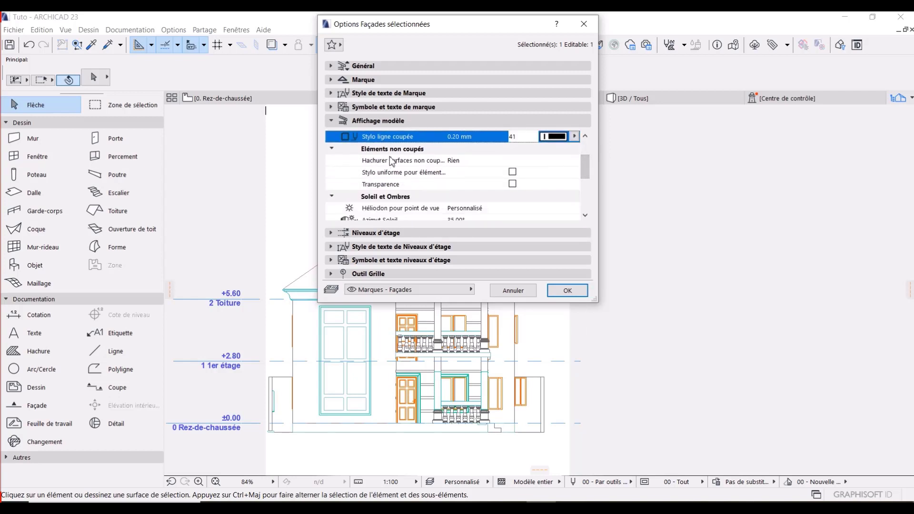
{"action": "left_click", "coordinate": [418, 162]}
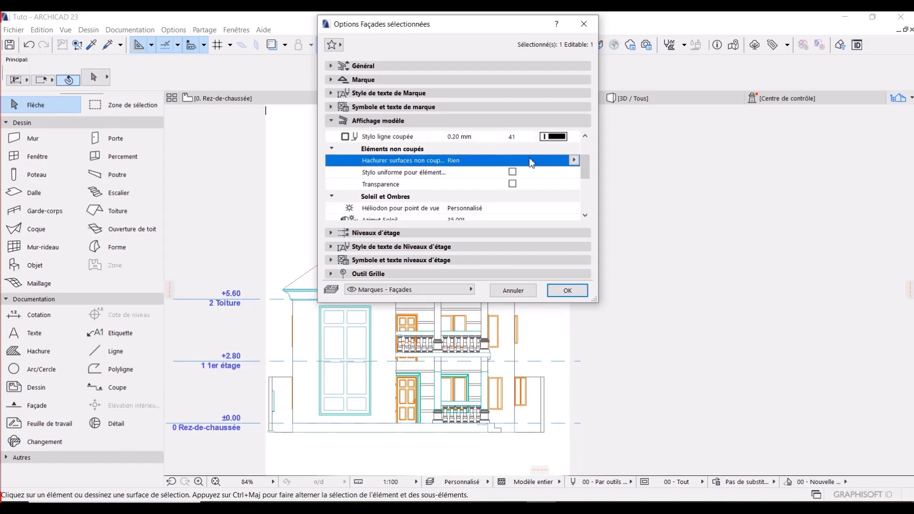
{"action": "left_click", "coordinate": [573, 161]}
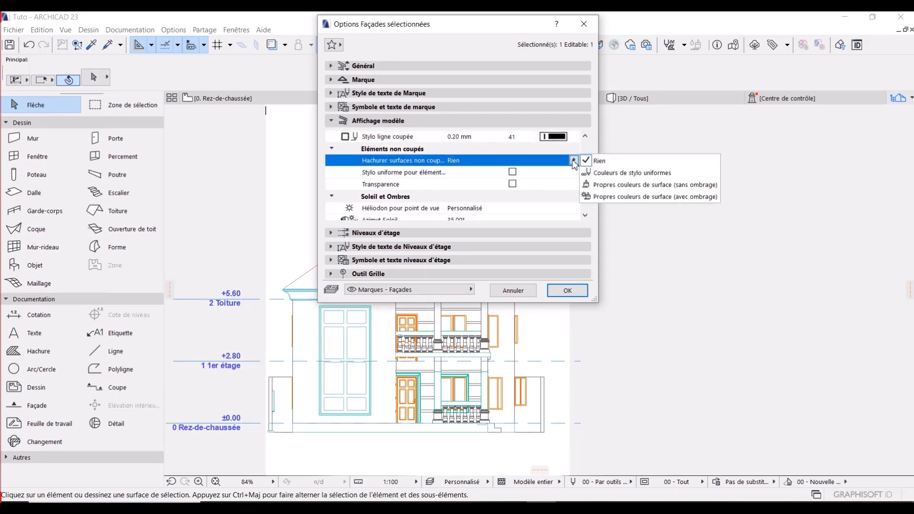
{"action": "left_click", "coordinate": [604, 162]}
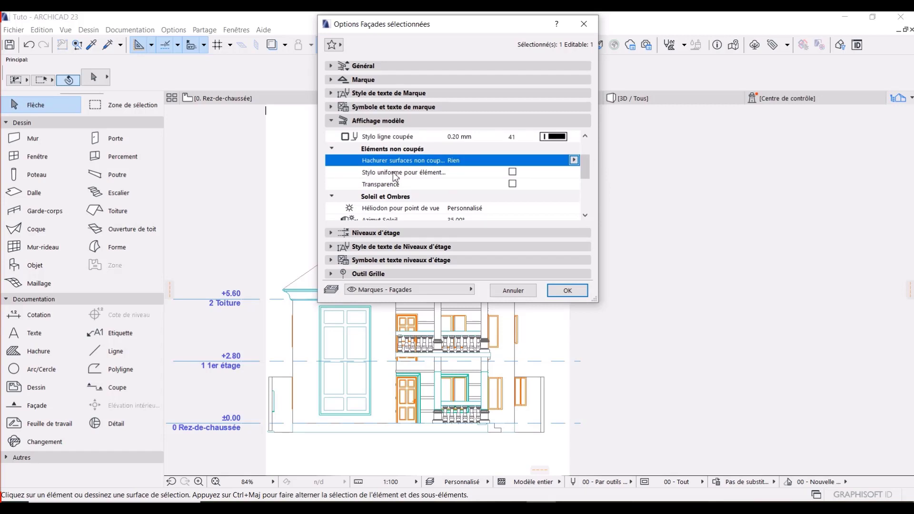
Step: Enable a uniform pen for uncut elements, set it to black pen 41, 0.20 mm, and turn on transparency
{"action": "left_click", "coordinate": [512, 172]}
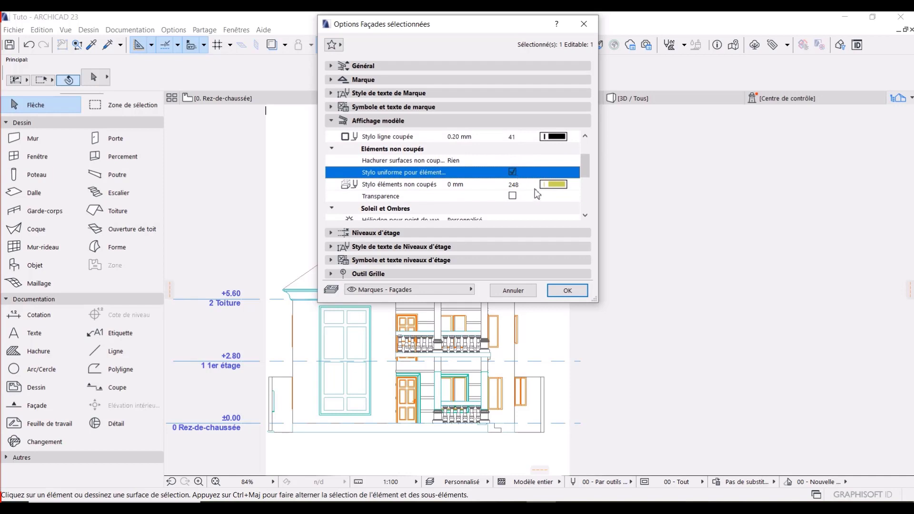
{"action": "scroll", "coordinate": [536, 194], "scroll_direction": "down", "scroll_amount": 2}
{"action": "scroll", "coordinate": [552, 184], "scroll_direction": "up", "scroll_amount": 2}
{"action": "left_click", "coordinate": [553, 184]}
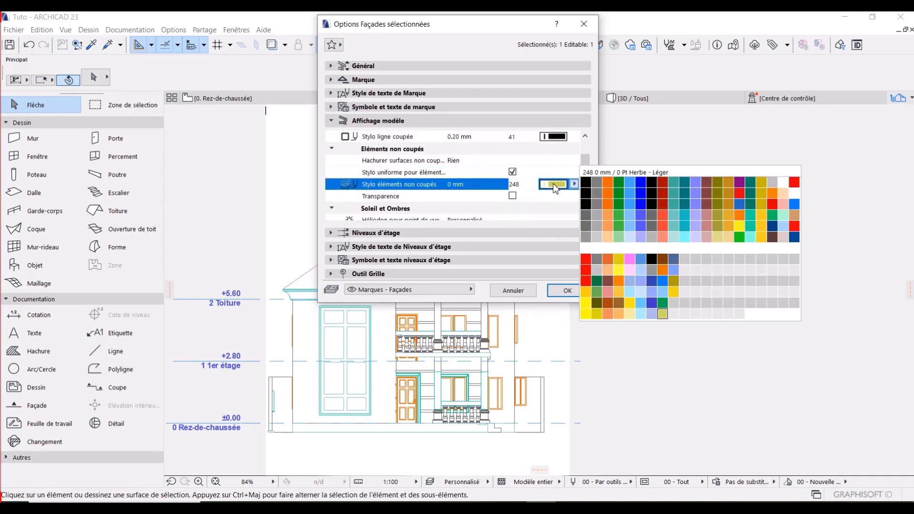
{"action": "left_click", "coordinate": [582, 203]}
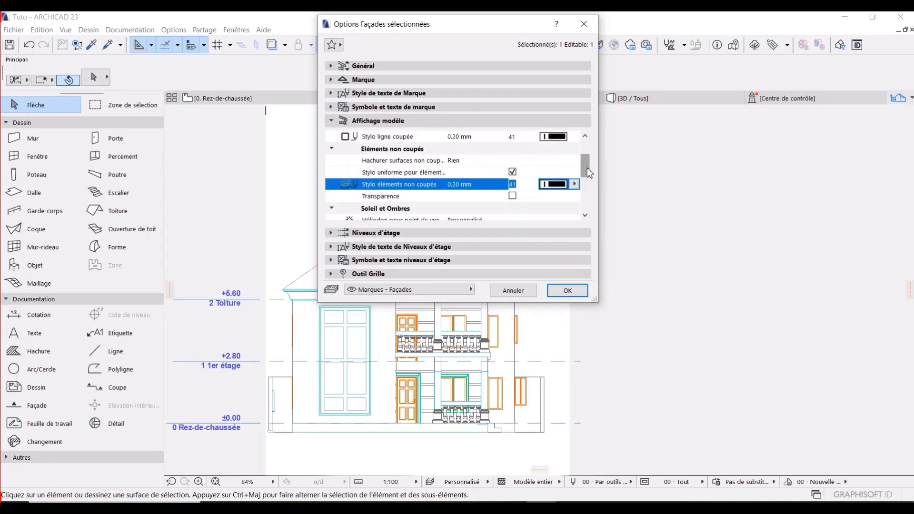
{"action": "mouse_move", "coordinate": [586, 167]}
{"action": "left_mouse_down"}
{"action": "mouse_move", "coordinate": [586, 157]}
{"action": "mouse_move", "coordinate": [585, 182]}
{"action": "left_mouse_up"}
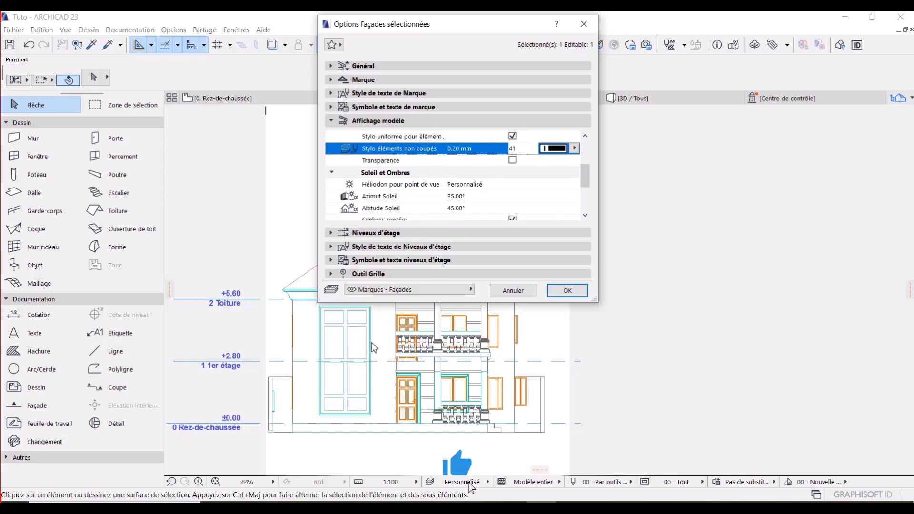
{"action": "left_click", "coordinate": [513, 161]}
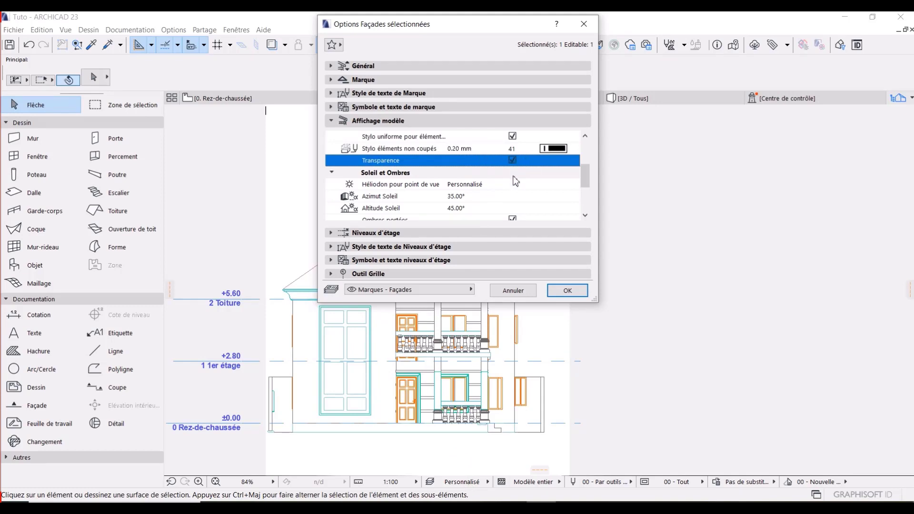
Step: Set the shadow polygon fill to 25 % and its hatch pen to black pen 1, 0.01 mm
{"action": "left_click_drag", "start_coordinate": [586, 176], "coordinate": [584, 182]}
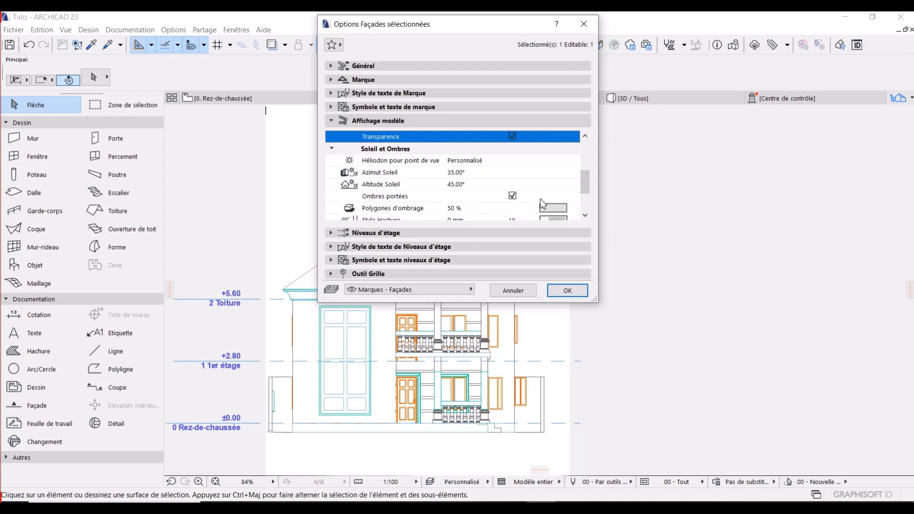
{"action": "scroll", "coordinate": [586, 185], "scroll_direction": "down", "scroll_amount": 1}
{"action": "left_click", "coordinate": [575, 183]}
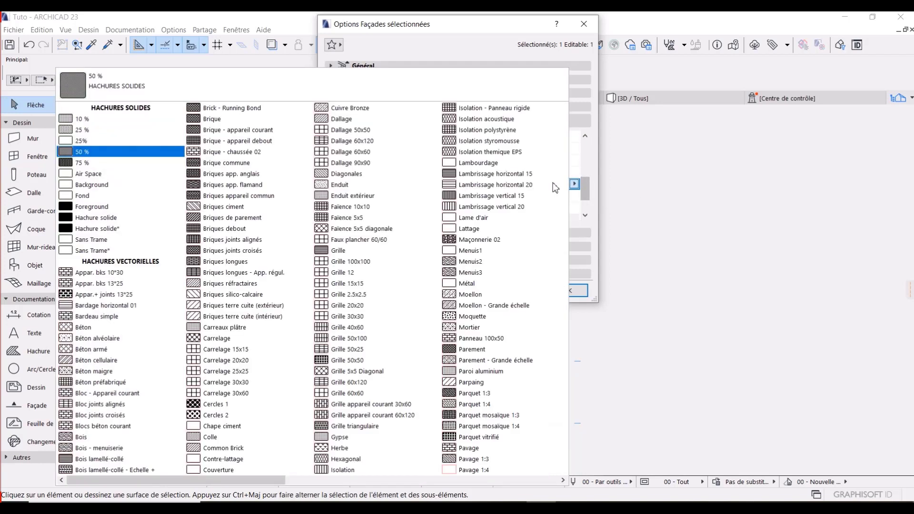
{"action": "left_click", "coordinate": [88, 130]}
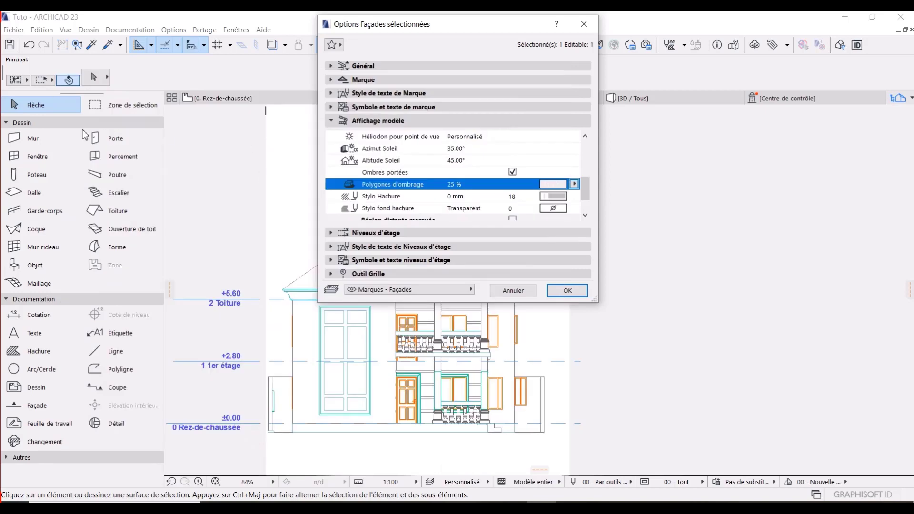
{"action": "left_click", "coordinate": [553, 197]}
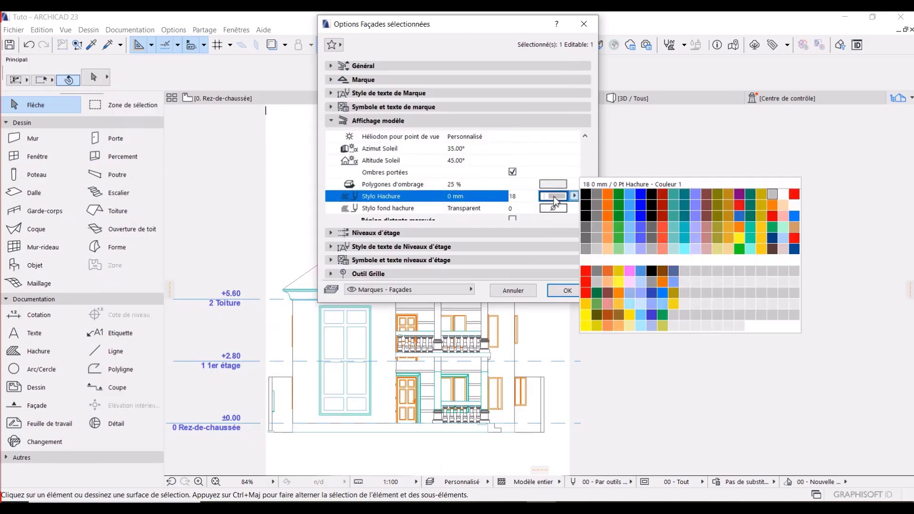
{"action": "left_click", "coordinate": [583, 195]}
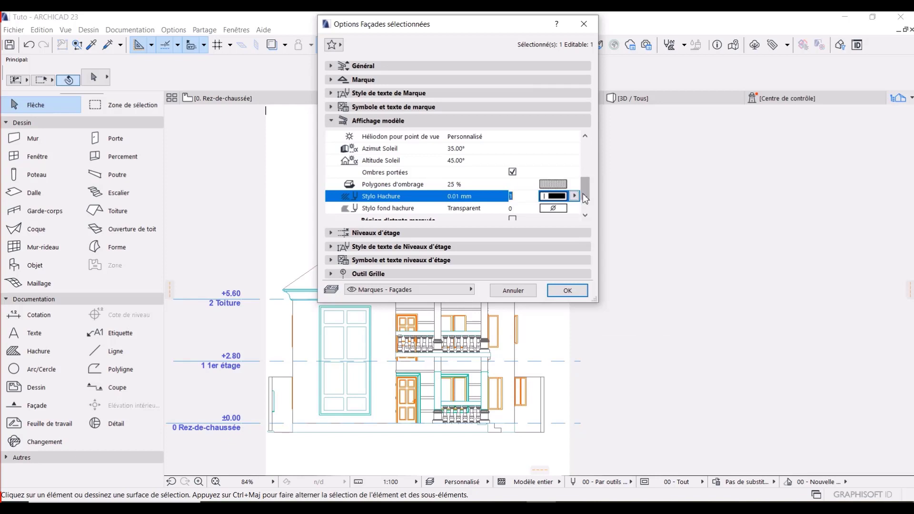
{"action": "left_click", "coordinate": [584, 201]}
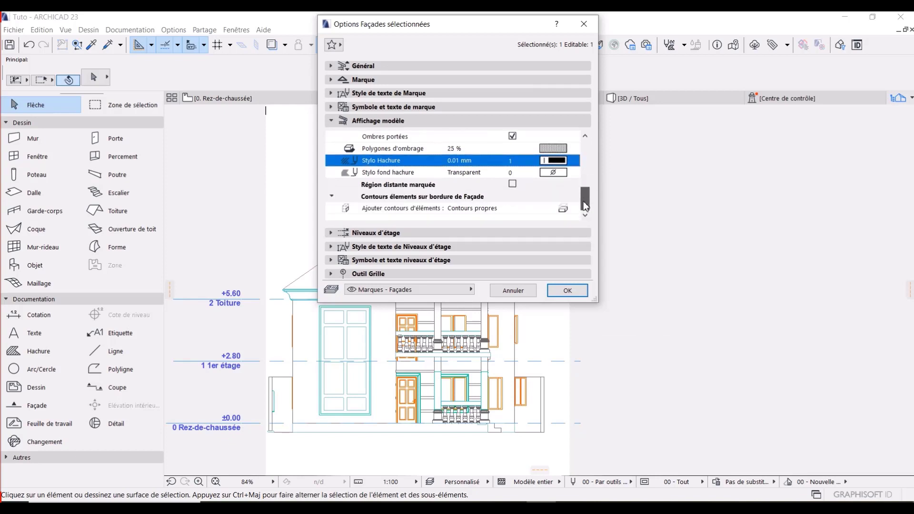
Step: Set the façade's storey level lines to Solid Line with black pen 41
{"action": "left_click", "coordinate": [453, 231]}
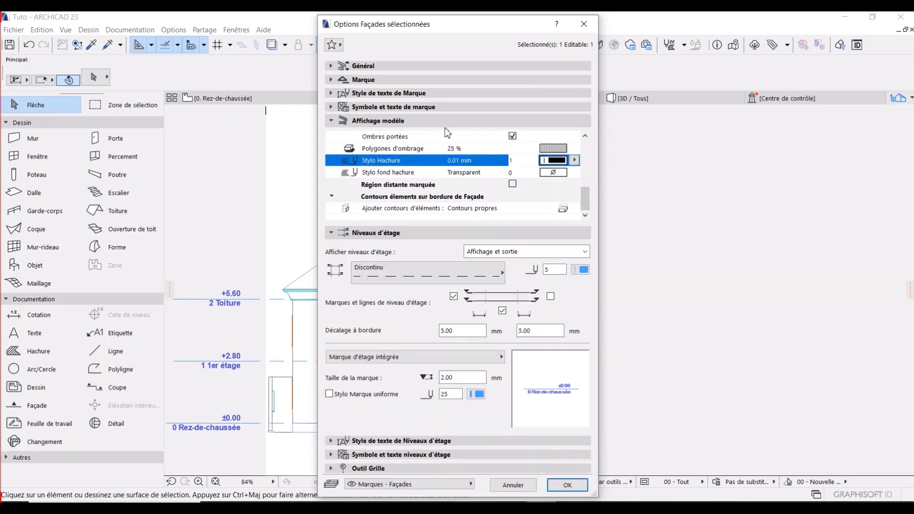
{"action": "left_click", "coordinate": [446, 125]}
{"action": "left_click", "coordinate": [410, 176]}
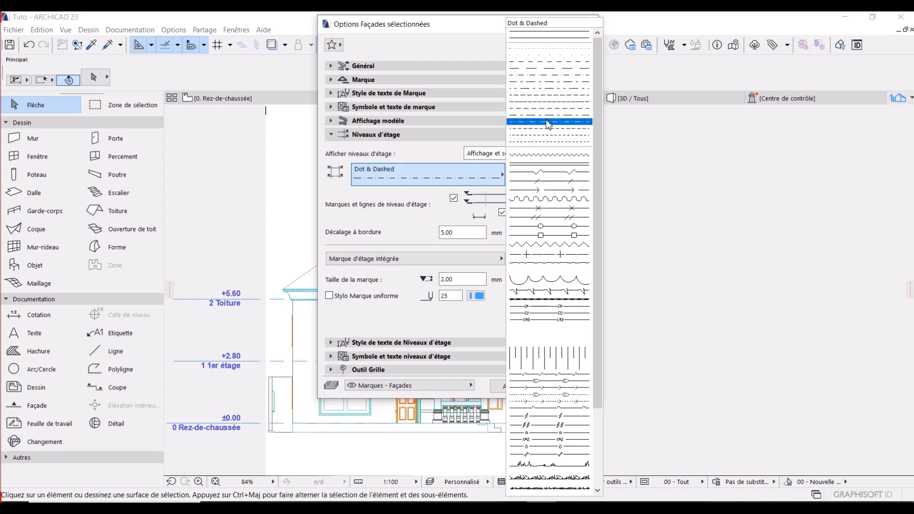
{"action": "left_click", "coordinate": [545, 38]}
{"action": "left_click", "coordinate": [581, 173]}
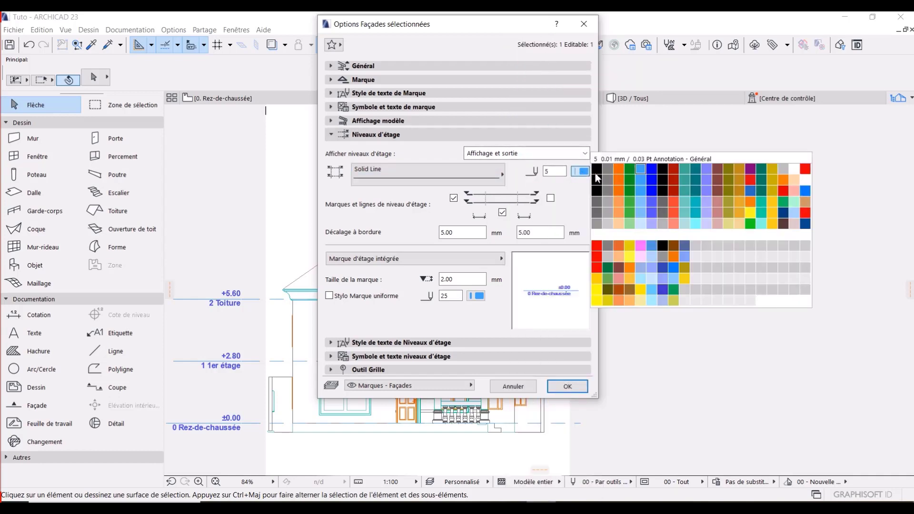
{"action": "left_click", "coordinate": [596, 191]}
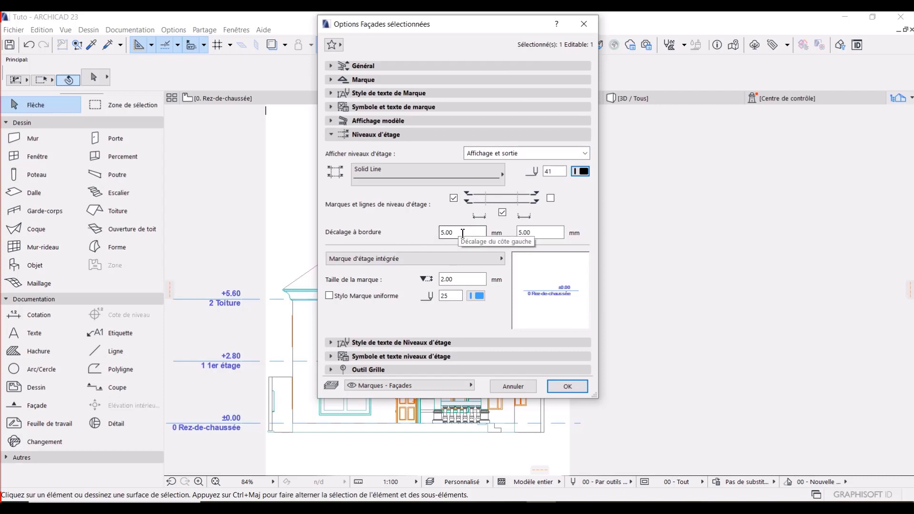
Step: Set the left border offset of the storey levels to 3.5 mm and the storey marker pen to 41
{"action": "left_click_drag", "start_coordinate": [464, 234], "coordinate": [432, 237]}
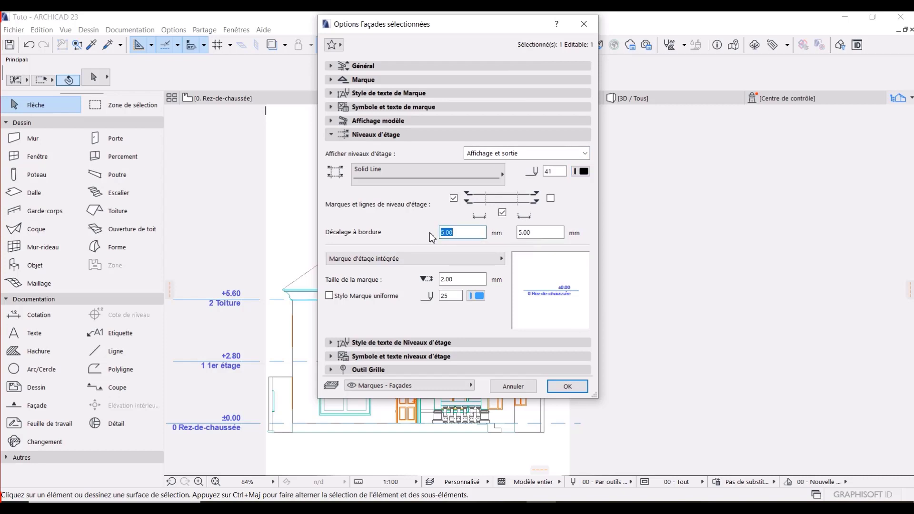
{"action": "type", "text": "3.5"}
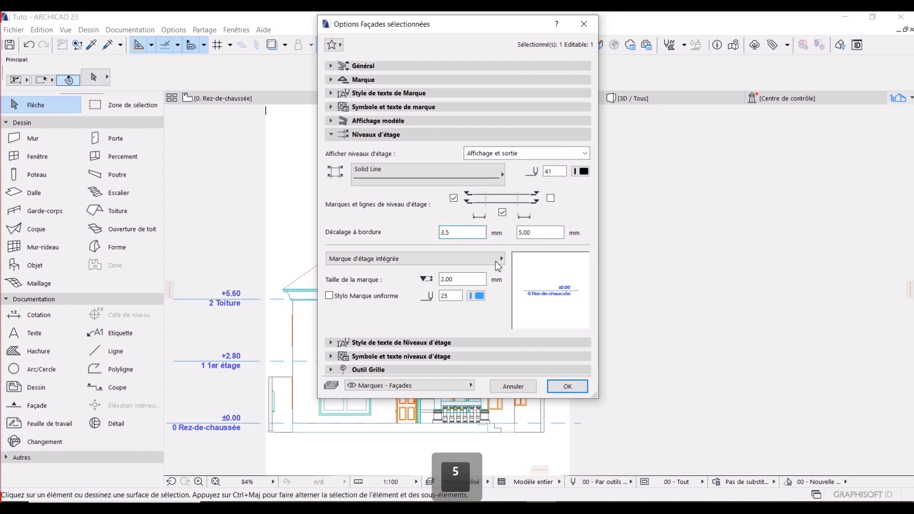
{"action": "left_click", "coordinate": [465, 299]}
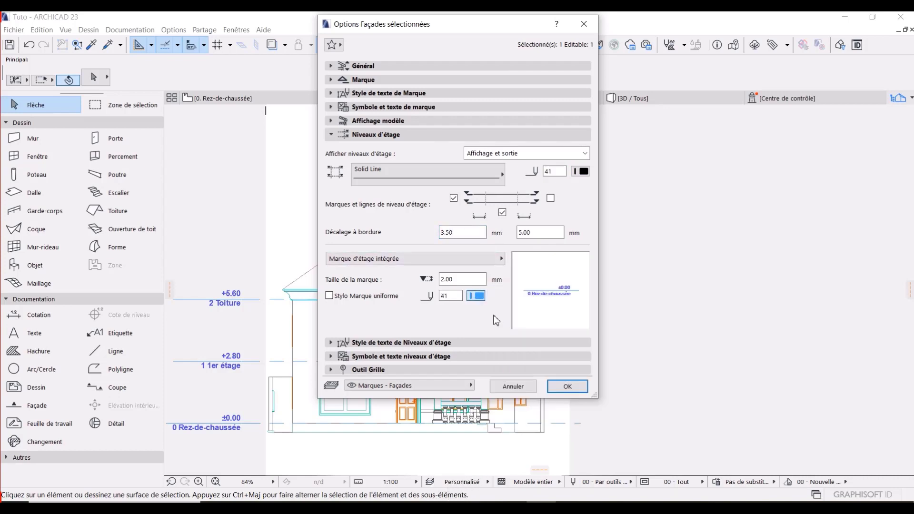
{"action": "left_click", "coordinate": [497, 315]}
Step: Check the storey level text style and symbol settings, and apply the façade options to the drawing
{"action": "left_click", "coordinate": [433, 136]}
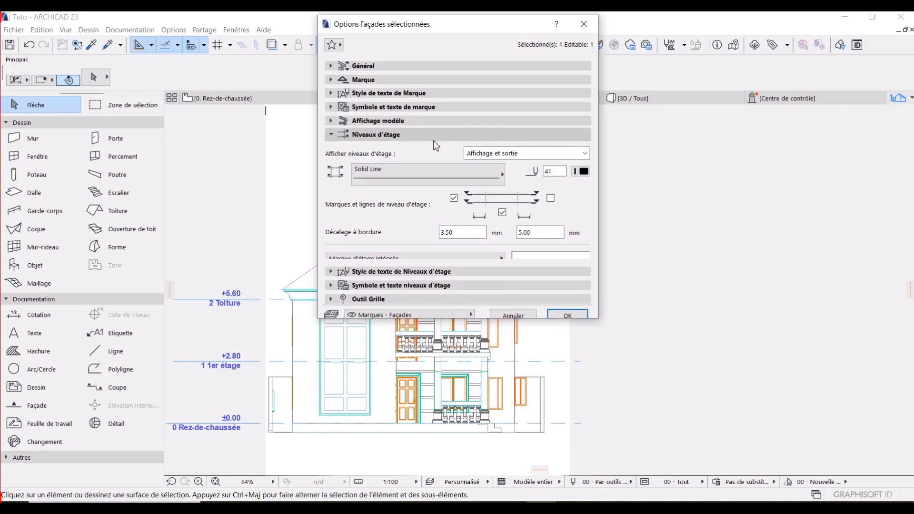
{"action": "left_click", "coordinate": [419, 148]}
{"action": "left_click", "coordinate": [421, 149]}
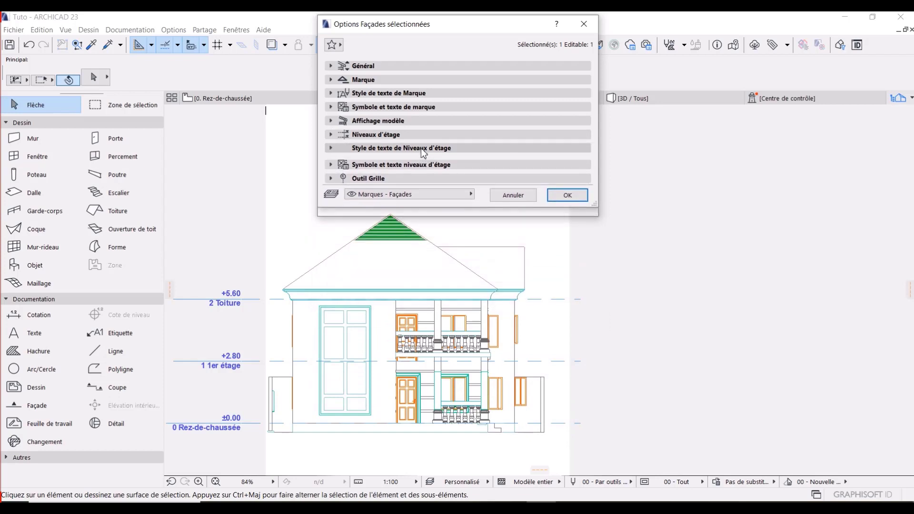
{"action": "left_click", "coordinate": [421, 149]}
{"action": "left_click", "coordinate": [420, 150]}
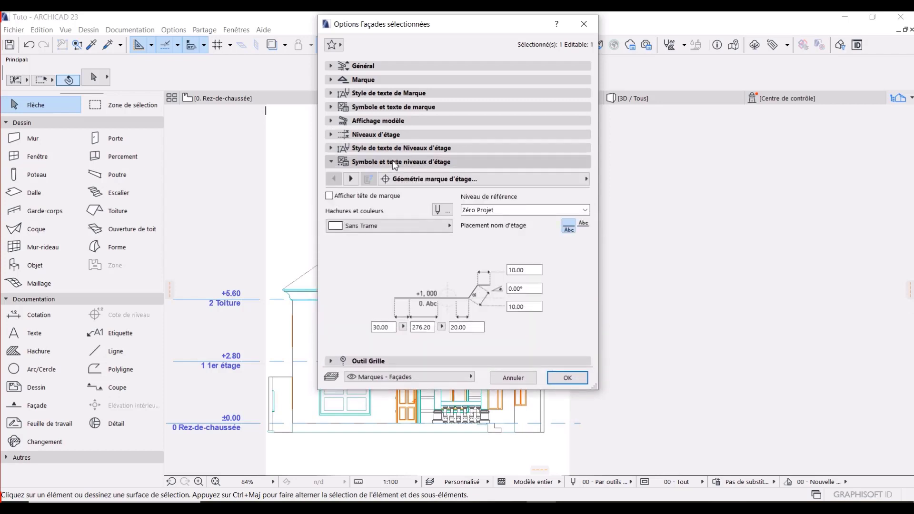
{"action": "left_click", "coordinate": [565, 379]}
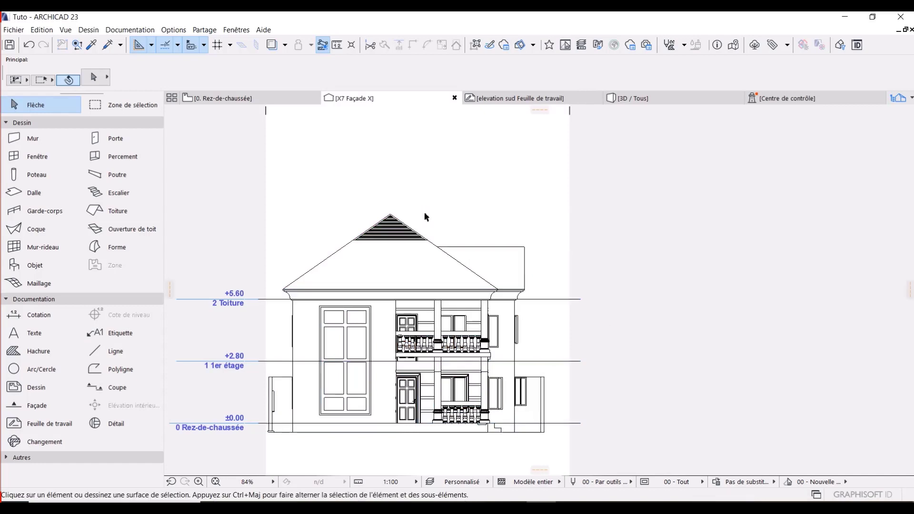
Step: Draw a polygonal "Terre" hatch over the main roof slope, from the eaves corners up to the base of the louvred gable
{"action": "scroll", "coordinate": [425, 217], "scroll_direction": "up", "scroll_amount": 5}
{"action": "scroll", "coordinate": [423, 241], "scroll_direction": "down", "scroll_amount": 3}
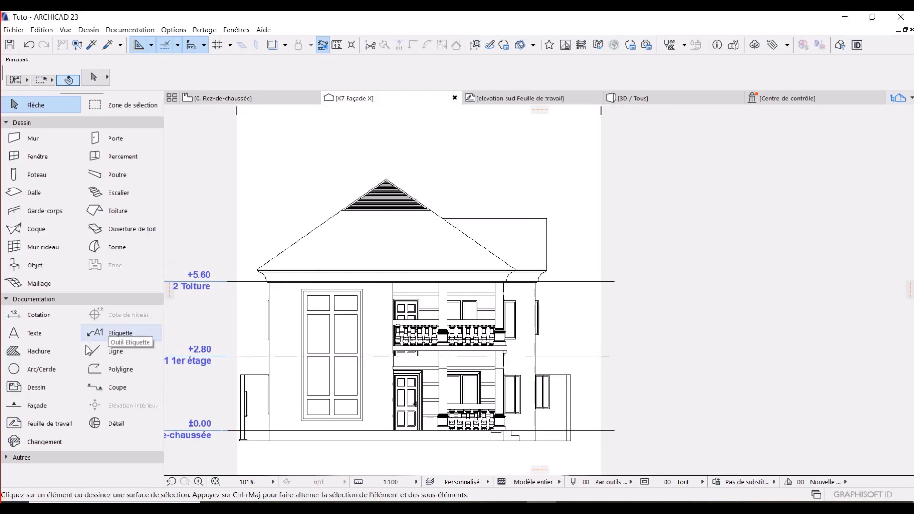
{"action": "left_click", "coordinate": [35, 350]}
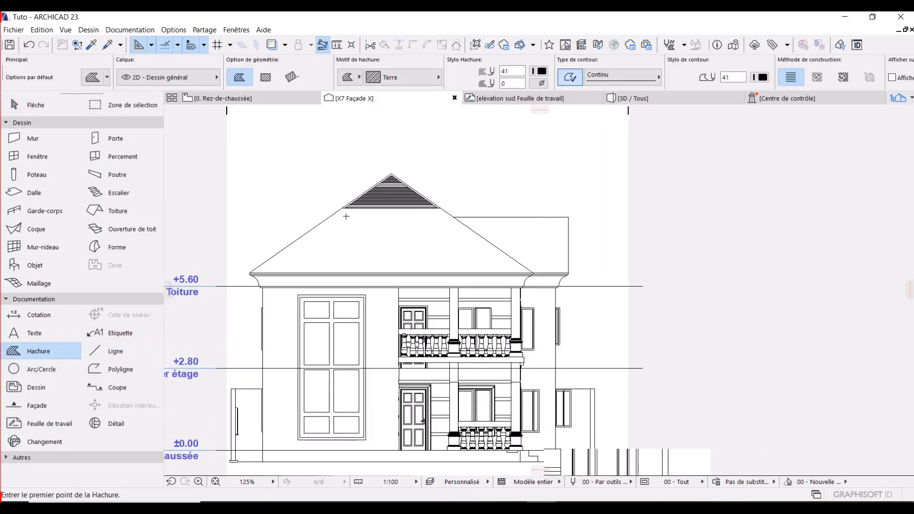
{"action": "scroll", "coordinate": [362, 216], "scroll_direction": "up", "scroll_amount": 3}
{"action": "middle_click_drag", "start_coordinate": [312, 246], "coordinate": [330, 223]}
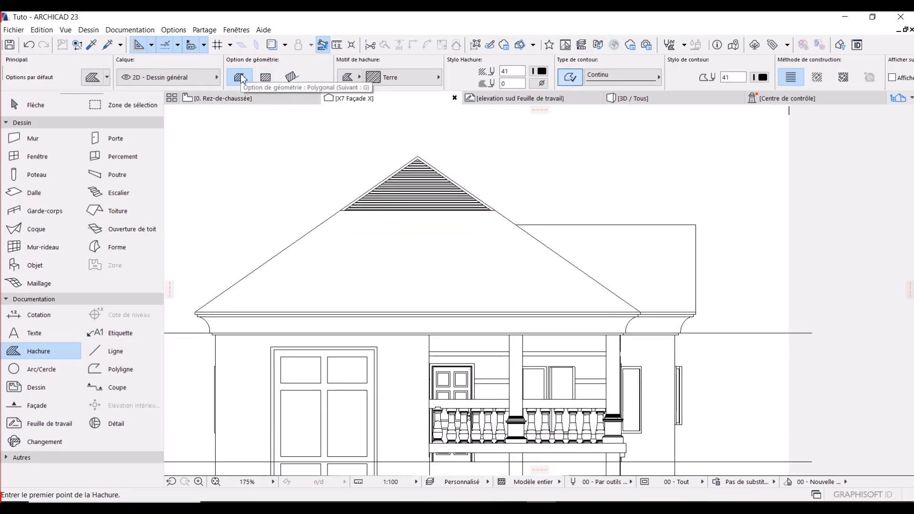
{"action": "left_click", "coordinate": [197, 313]}
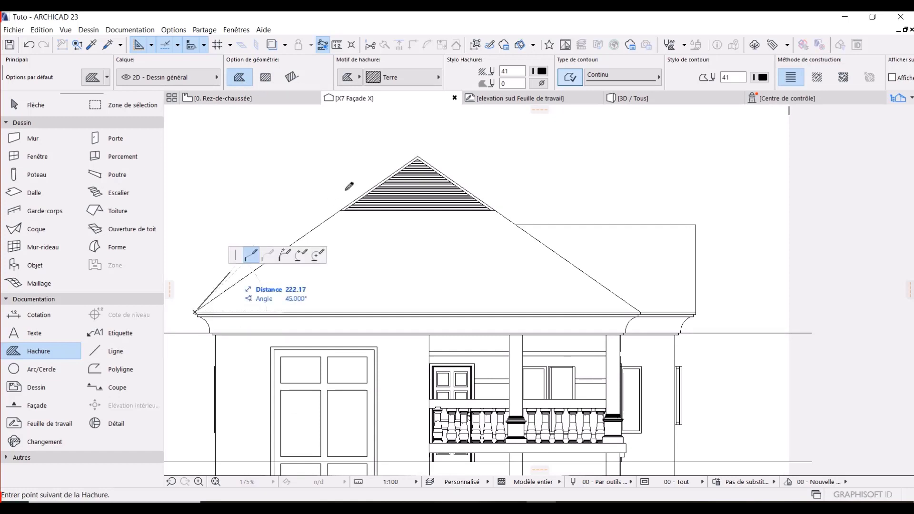
{"action": "scroll", "coordinate": [343, 210], "scroll_direction": "up", "scroll_amount": 3}
{"action": "left_click", "coordinate": [343, 210]}
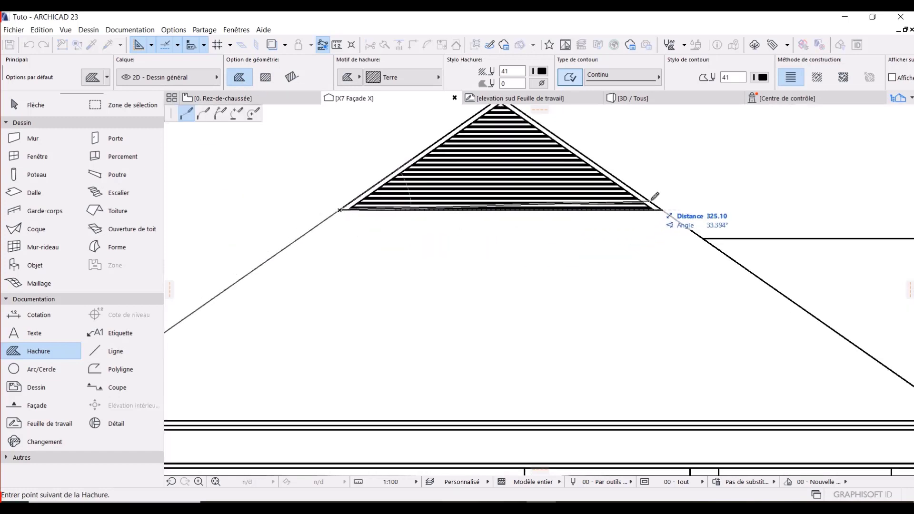
{"action": "left_click", "coordinate": [661, 210]}
{"action": "scroll", "coordinate": [904, 391], "scroll_direction": "down", "scroll_amount": 1}
{"action": "middle_click_drag", "start_coordinate": [904, 391], "coordinate": [708, 283]}
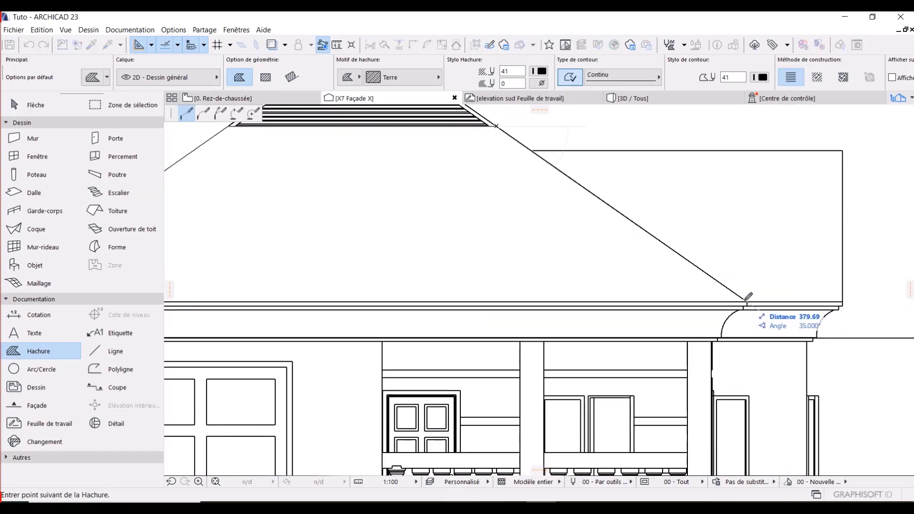
{"action": "left_click", "coordinate": [745, 303]}
{"action": "middle_click_drag", "start_coordinate": [342, 287], "coordinate": [547, 262]}
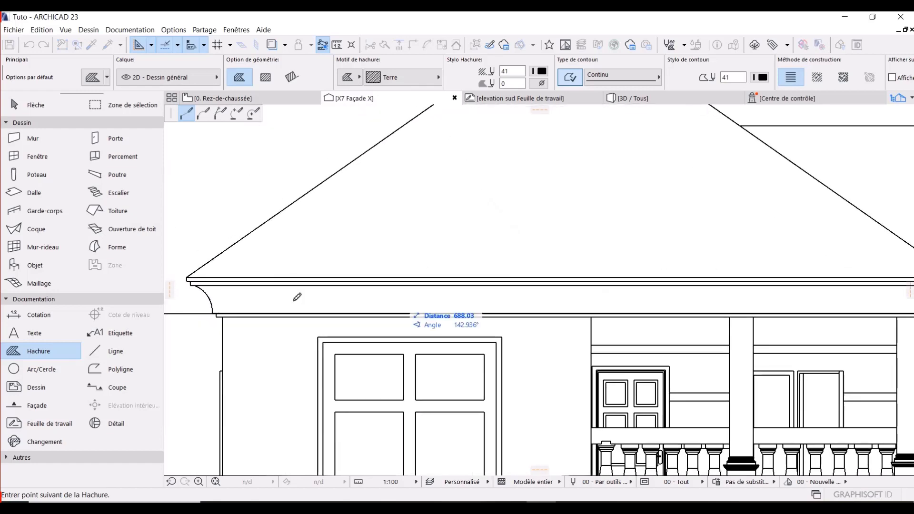
{"action": "left_click", "coordinate": [187, 277]}
{"action": "scroll", "coordinate": [354, 222], "scroll_direction": "down", "scroll_amount": 4}
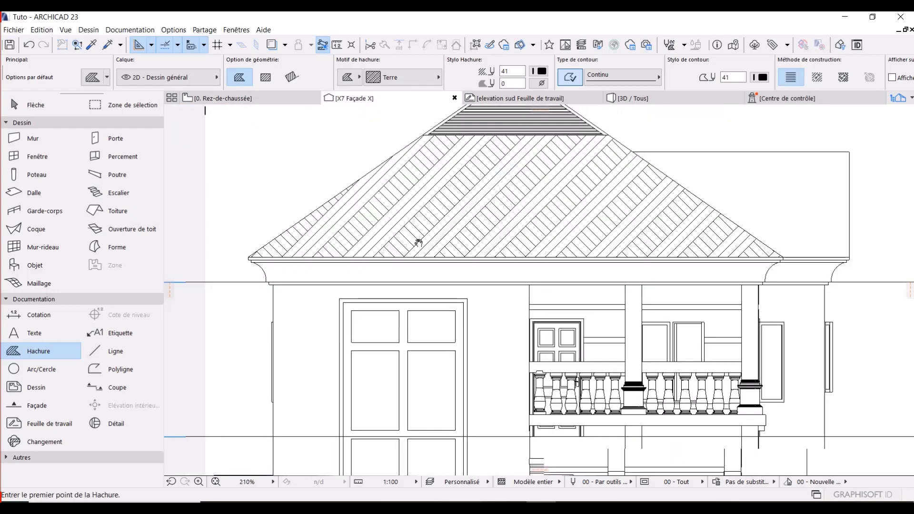
Step: Draw a second "Terre" hatch over the rear roof section, bounded by its ridge, outer edge, eaves and the main slope
{"action": "scroll", "coordinate": [499, 230], "scroll_direction": "up", "scroll_amount": 3}
{"action": "left_click", "coordinate": [520, 198]}
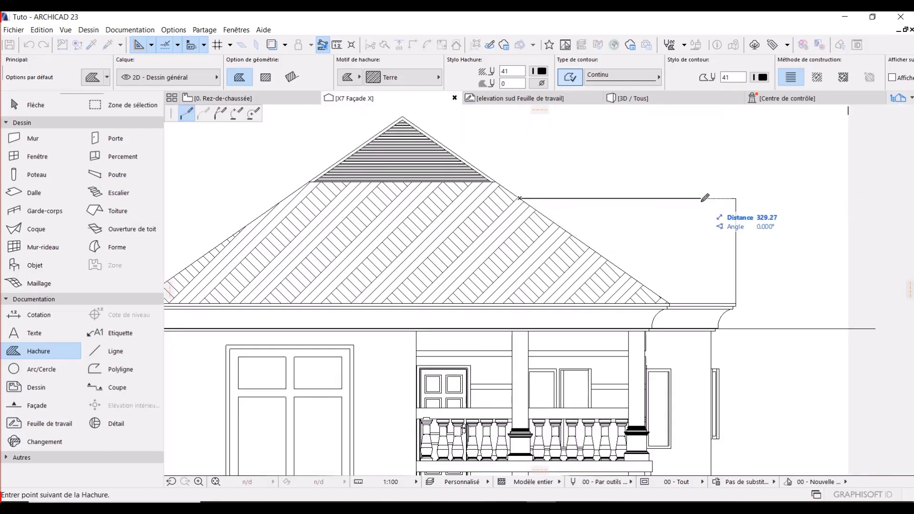
{"action": "left_click", "coordinate": [735, 199]}
{"action": "left_click", "coordinate": [735, 303]}
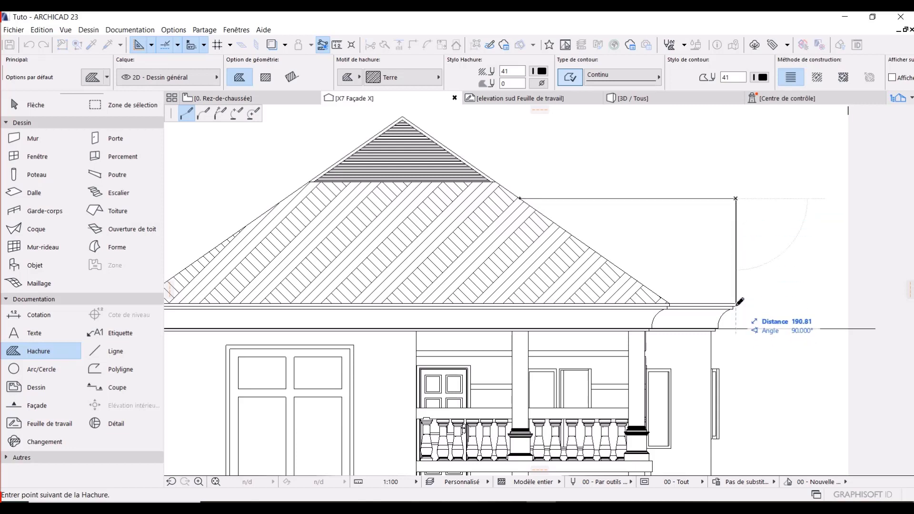
{"action": "left_click", "coordinate": [668, 303]}
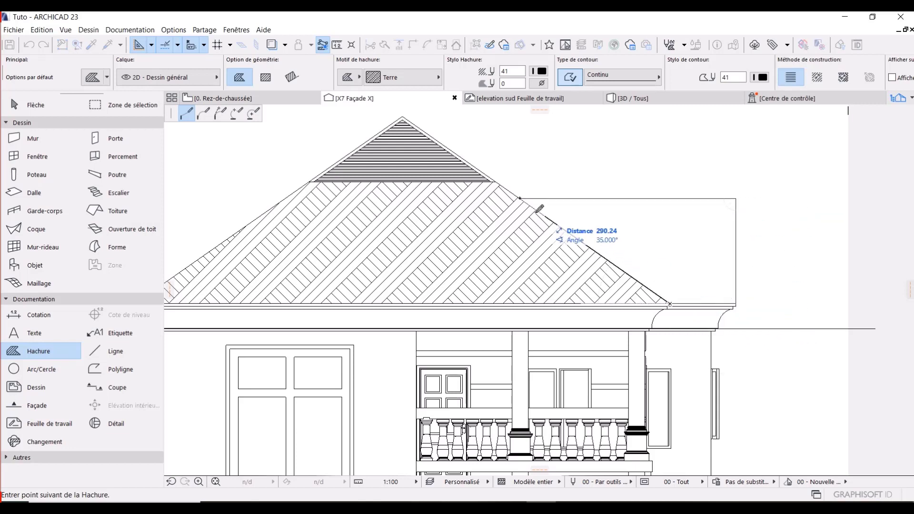
{"action": "left_click", "coordinate": [520, 197]}
{"action": "key", "text": "Escape"}
Step: Select the main and rear roof hatches together and set their pattern to "Tuile de toit 08"
{"action": "left_click", "coordinate": [430, 234]}
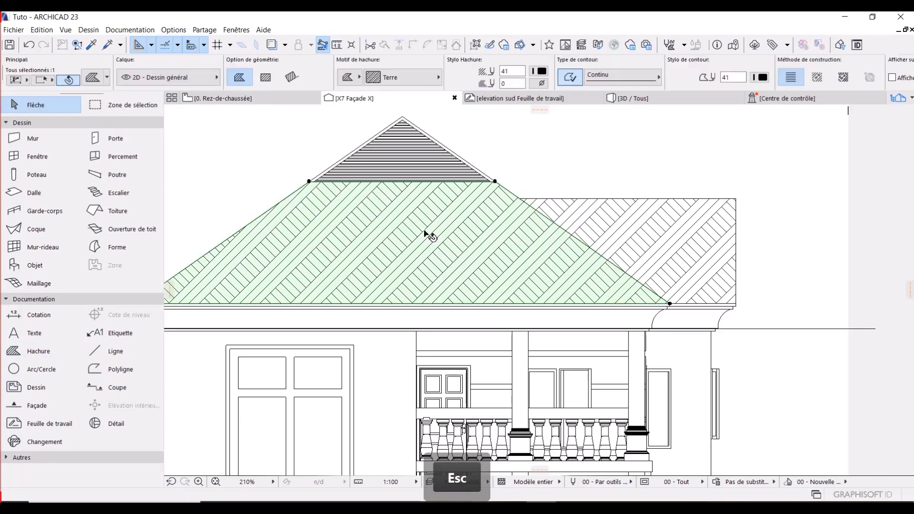
{"action": "left_click", "coordinate": [654, 234], "text": "shift"}
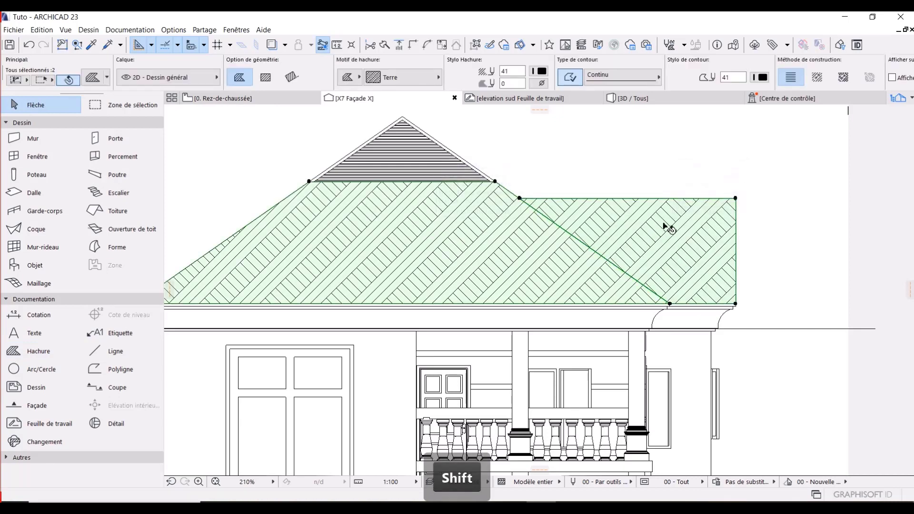
{"action": "left_click", "coordinate": [406, 78]}
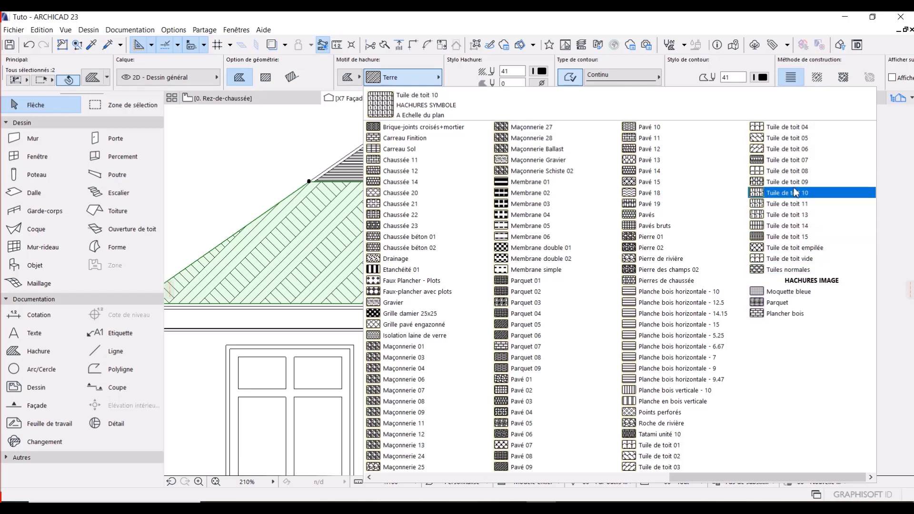
{"action": "left_click", "coordinate": [794, 172]}
{"action": "middle_click_drag", "start_coordinate": [518, 224], "coordinate": [567, 219]}
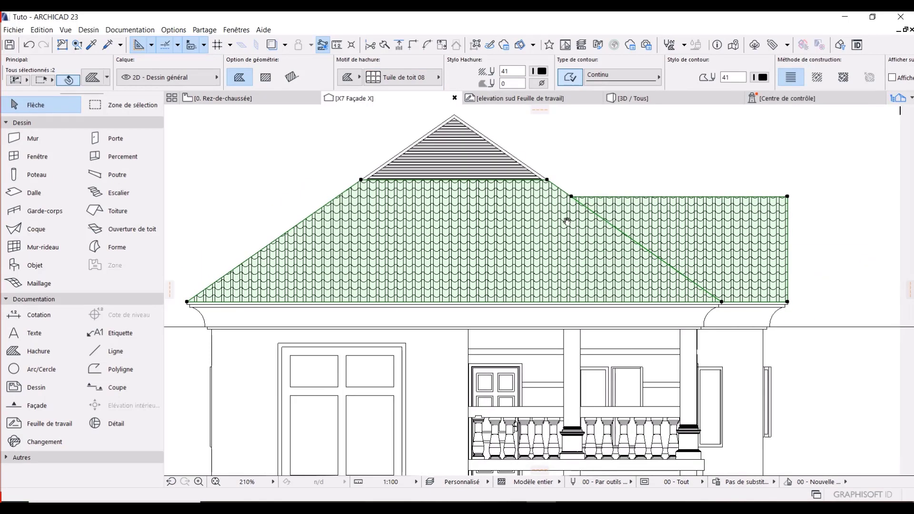
Step: Change the pattern of both selected roof hatches to "Tuile de toit 05" and deselect them
{"action": "left_click", "coordinate": [402, 77]}
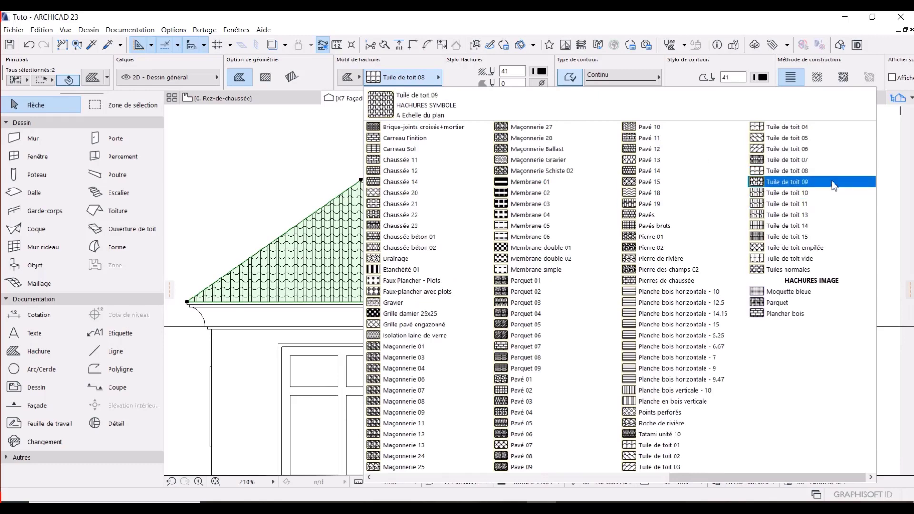
{"action": "left_click", "coordinate": [799, 142]}
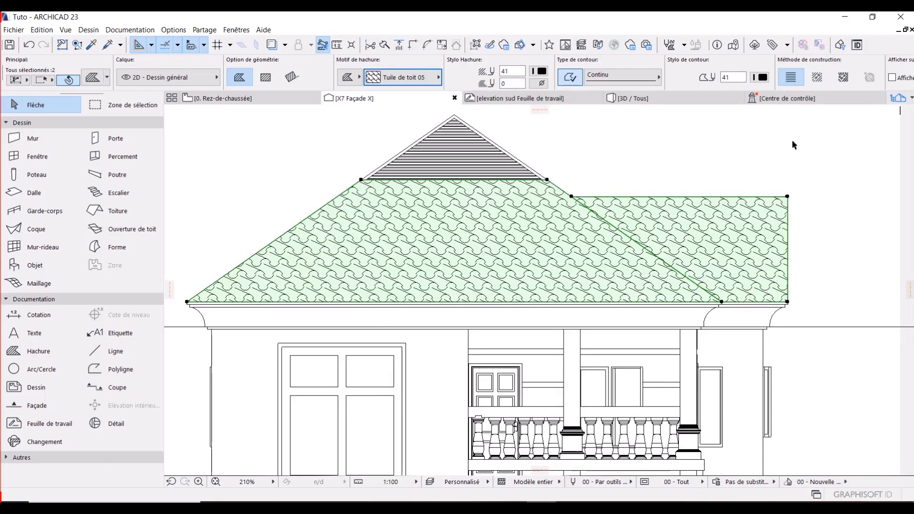
{"action": "scroll", "coordinate": [547, 195], "scroll_direction": "down", "scroll_amount": 5}
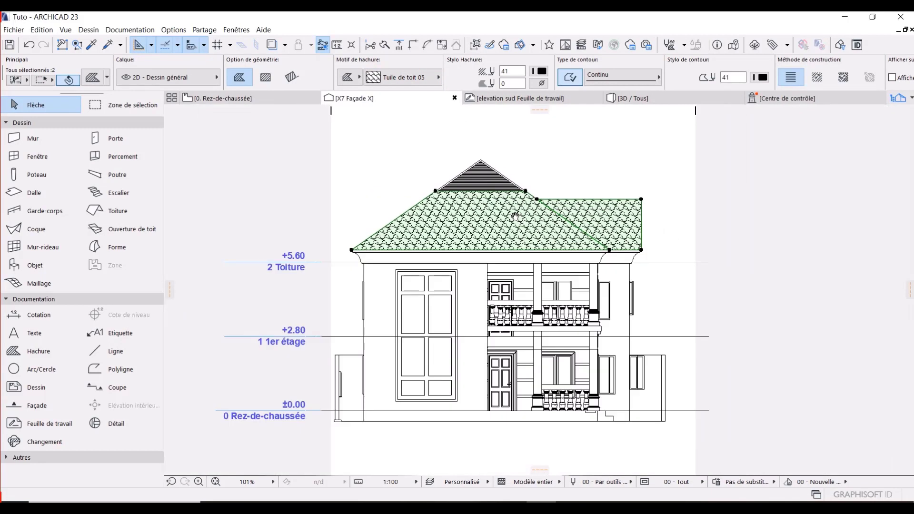
{"action": "middle_click_drag", "start_coordinate": [579, 237], "coordinate": [572, 213]}
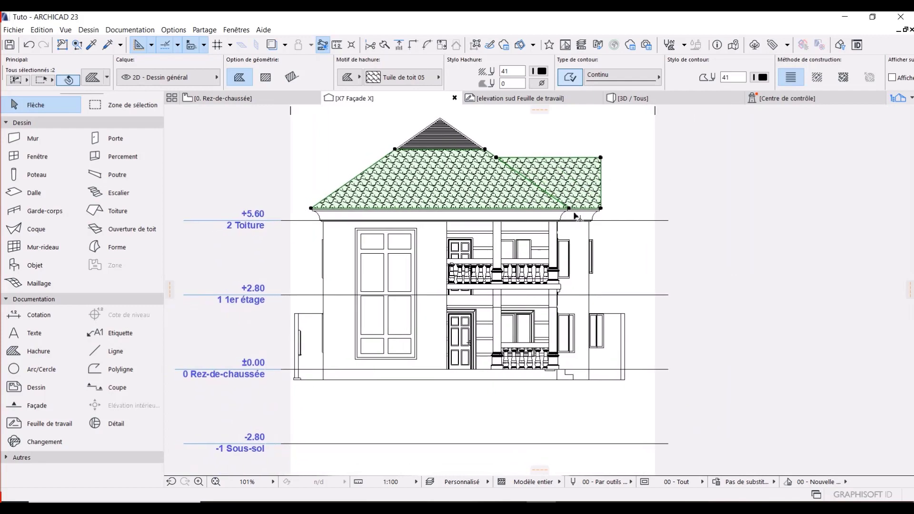
{"action": "left_click", "coordinate": [652, 200]}
{"action": "key", "text": "Escape"}
Step: Extend the façade's horizontal limits outward on both sides of the house
{"action": "left_click_drag", "start_coordinate": [655, 179], "coordinate": [740, 179]}
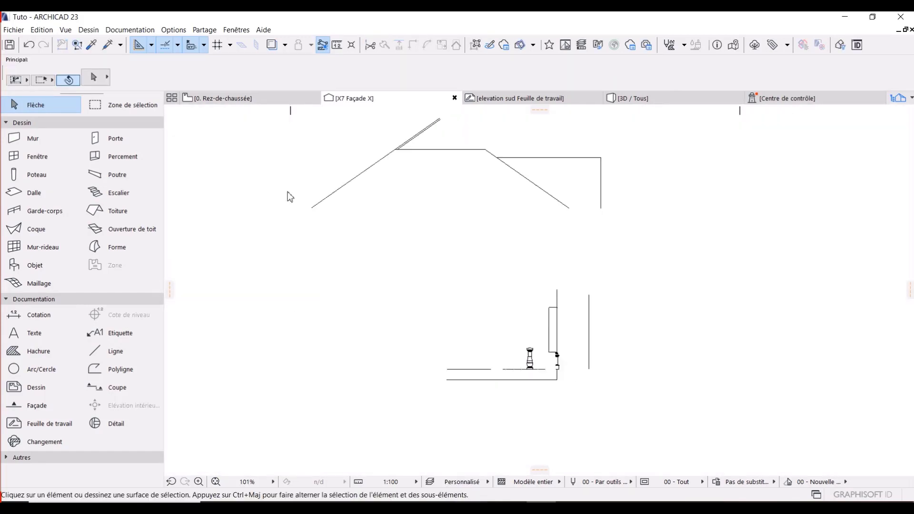
{"action": "left_click_drag", "start_coordinate": [290, 196], "coordinate": [203, 197]}
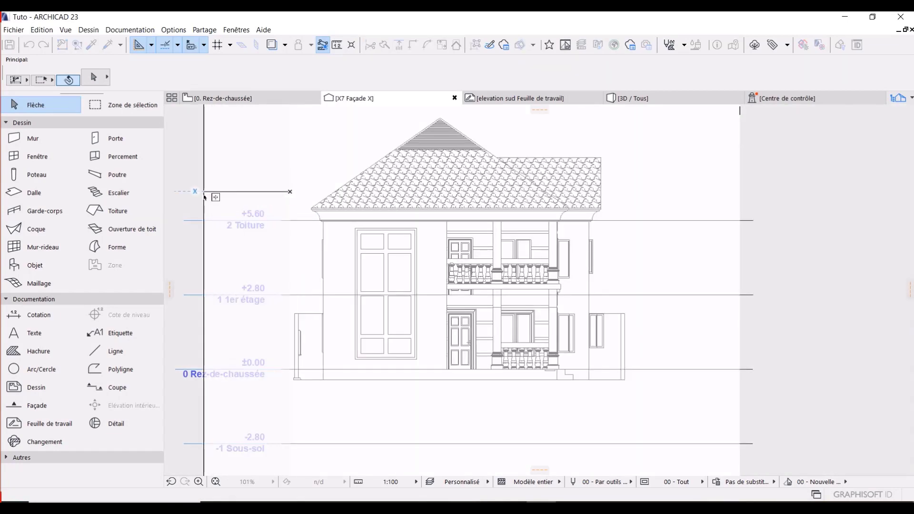
{"action": "middle_click_drag", "start_coordinate": [478, 235], "coordinate": [457, 251]}
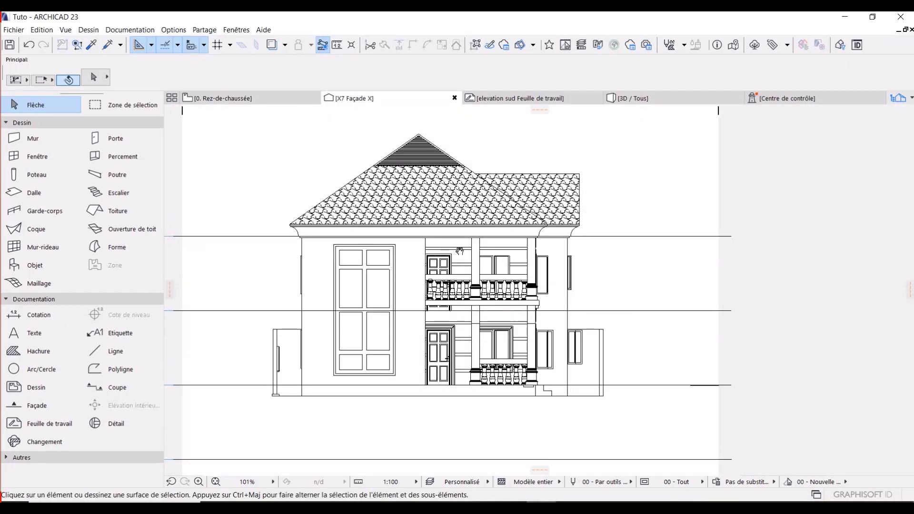
{"action": "middle_click_drag", "start_coordinate": [557, 220], "coordinate": [481, 245]}
Step: Examine the "elevation sud" worksheet as a reference and return to the façade view
{"action": "left_click", "coordinate": [557, 99]}
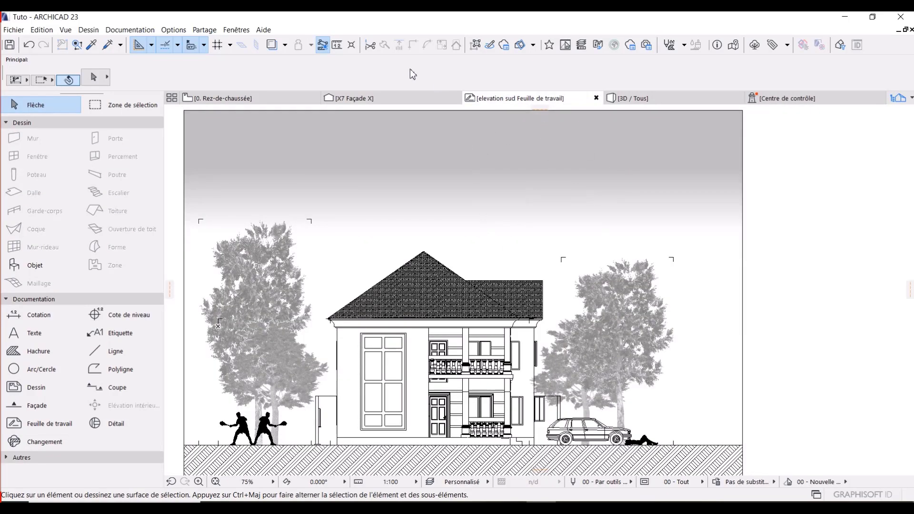
{"action": "left_click", "coordinate": [394, 98]}
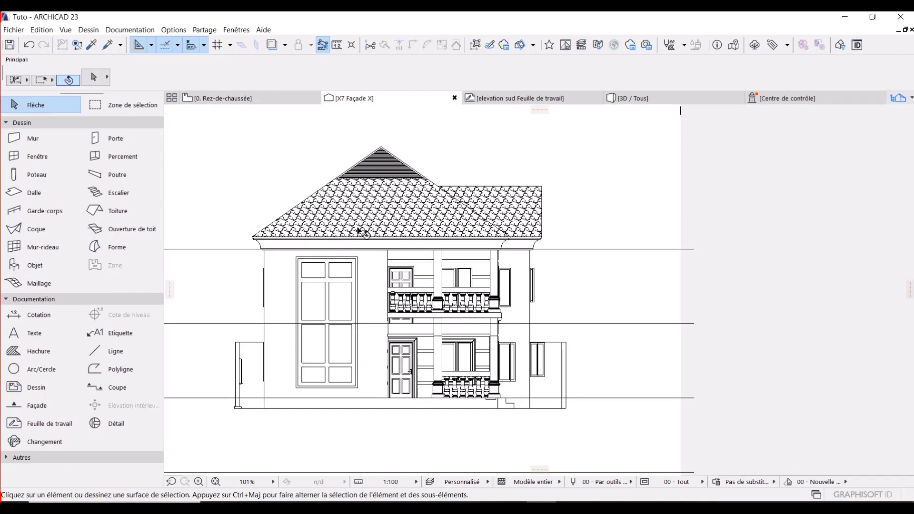
{"action": "scroll", "coordinate": [360, 232], "scroll_direction": "up", "scroll_amount": 5}
{"action": "scroll", "coordinate": [488, 285], "scroll_direction": "down", "scroll_amount": 3}
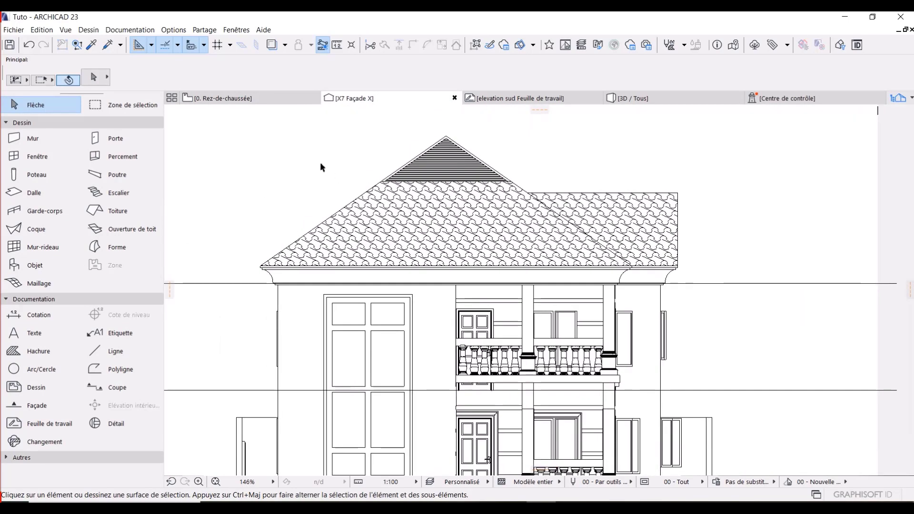
Step: Switch the true line weight display off and back on to compare the linework of the façade
{"action": "right_click", "coordinate": [310, 159]}
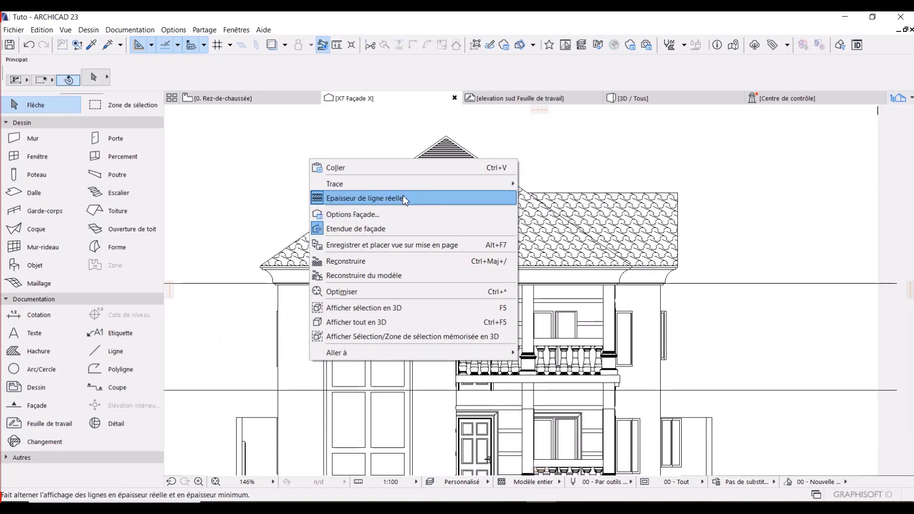
{"action": "left_click", "coordinate": [369, 198]}
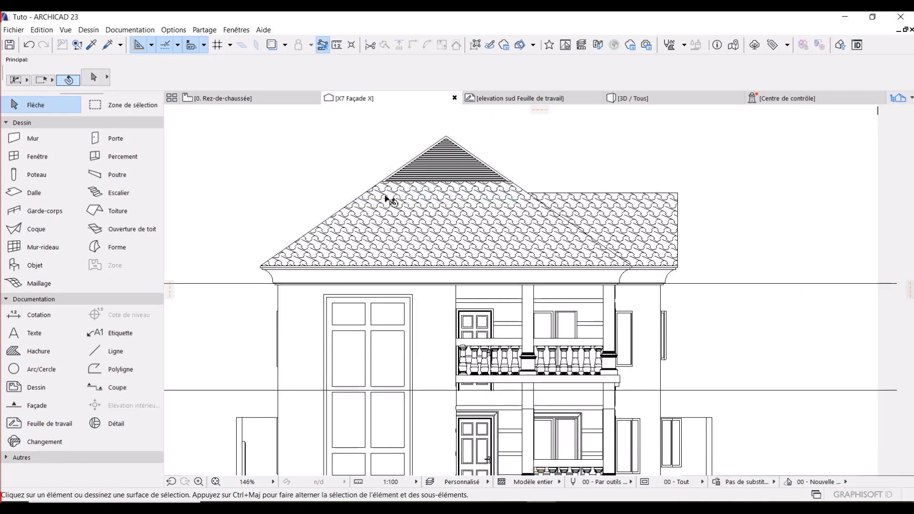
{"action": "scroll", "coordinate": [533, 242], "scroll_direction": "up", "scroll_amount": 10}
{"action": "scroll", "coordinate": [456, 239], "scroll_direction": "down", "scroll_amount": 5}
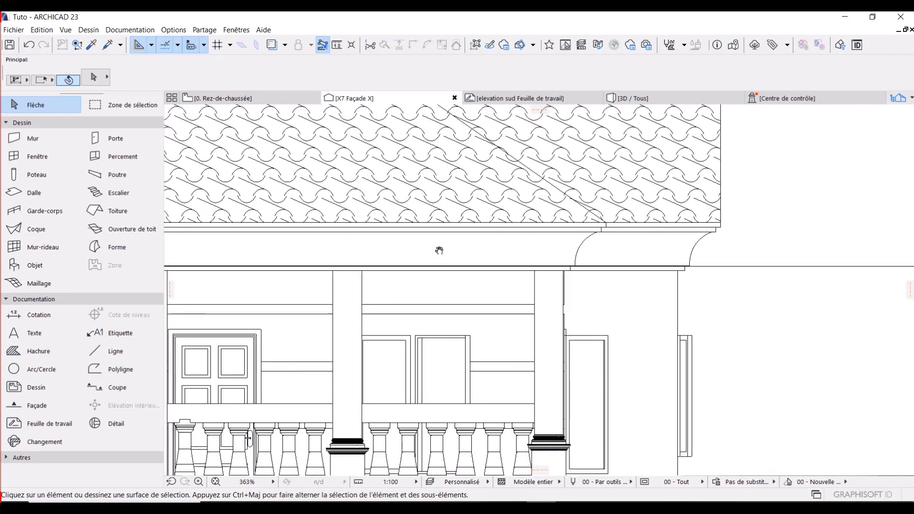
{"action": "scroll", "coordinate": [586, 267], "scroll_direction": "up", "scroll_amount": 5}
{"action": "right_click", "coordinate": [654, 246]}
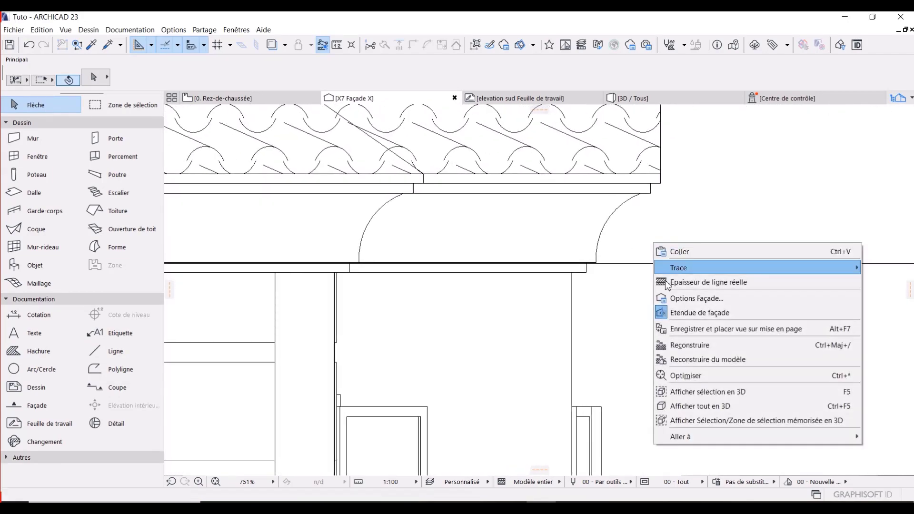
{"action": "left_click", "coordinate": [666, 282]}
{"action": "scroll", "coordinate": [566, 257], "scroll_direction": "down", "scroll_amount": 5}
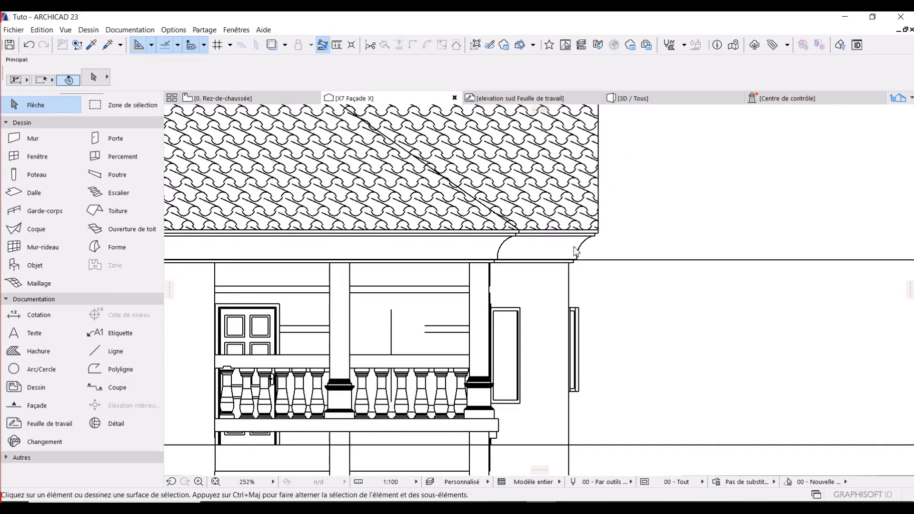
{"action": "scroll", "coordinate": [590, 235], "scroll_direction": "down", "scroll_amount": 6}
{"action": "scroll", "coordinate": [497, 244], "scroll_direction": "up", "scroll_amount": 3}
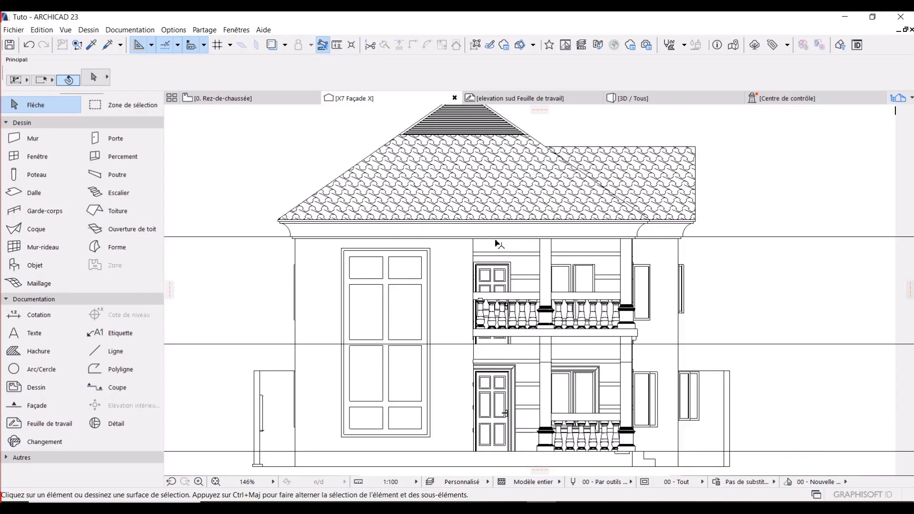
{"action": "scroll", "coordinate": [479, 228], "scroll_direction": "down", "scroll_amount": 3}
{"action": "scroll", "coordinate": [508, 204], "scroll_direction": "up", "scroll_amount": 3}
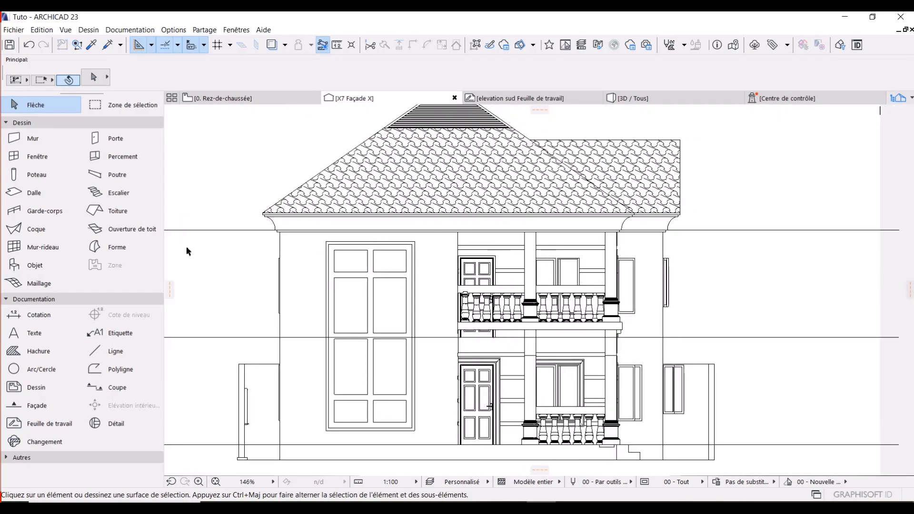
Step: Search the object library for "arbre" and check the 2D representation settings of Feuilles persistantes 23
{"action": "left_click", "coordinate": [33, 265]}
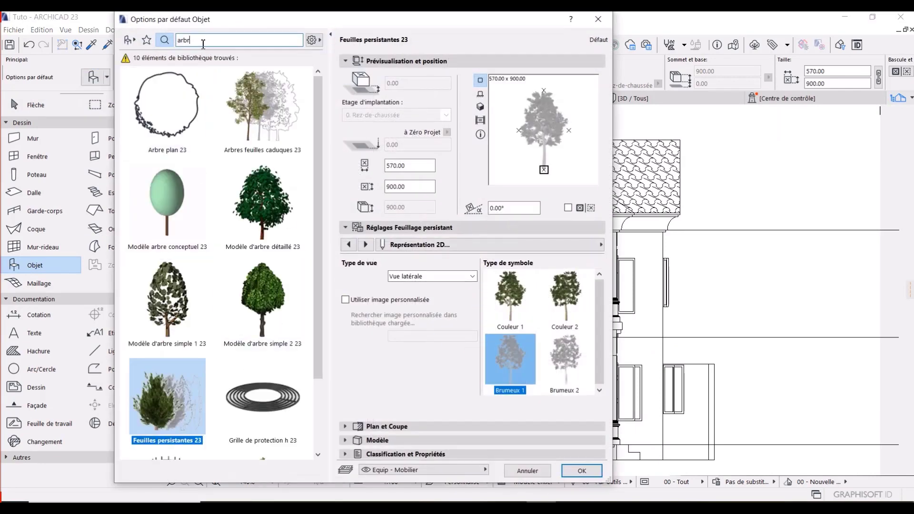
{"action": "type", "text": "e"}
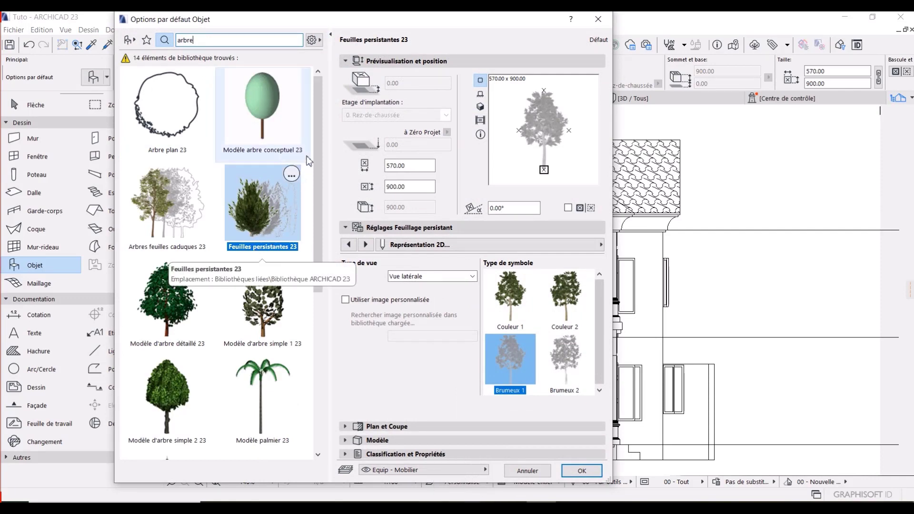
{"action": "left_click_drag", "start_coordinate": [315, 159], "coordinate": [314, 181]}
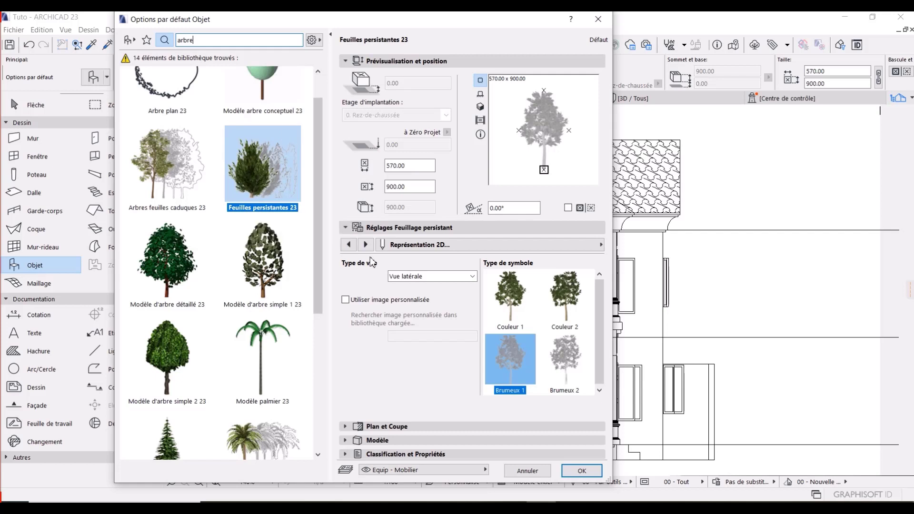
{"action": "left_click", "coordinate": [408, 228]}
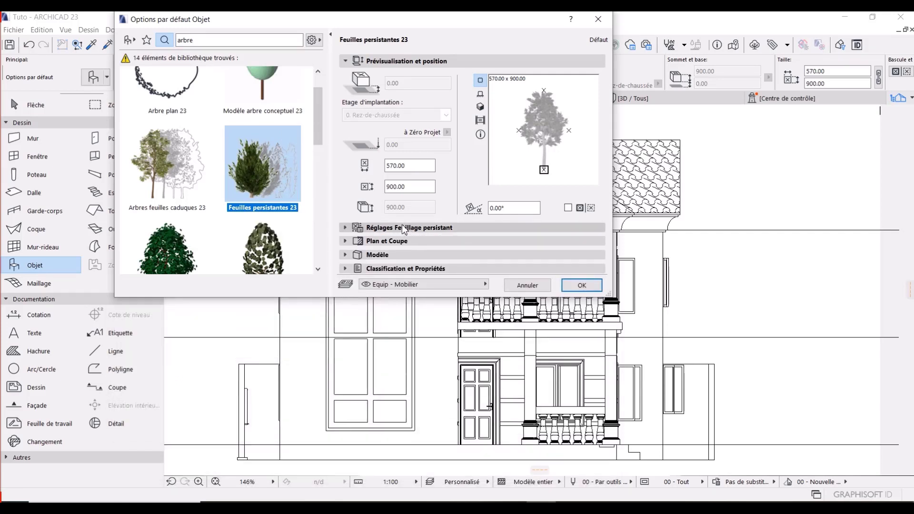
{"action": "left_click", "coordinate": [404, 229]}
{"action": "left_click", "coordinate": [434, 246]}
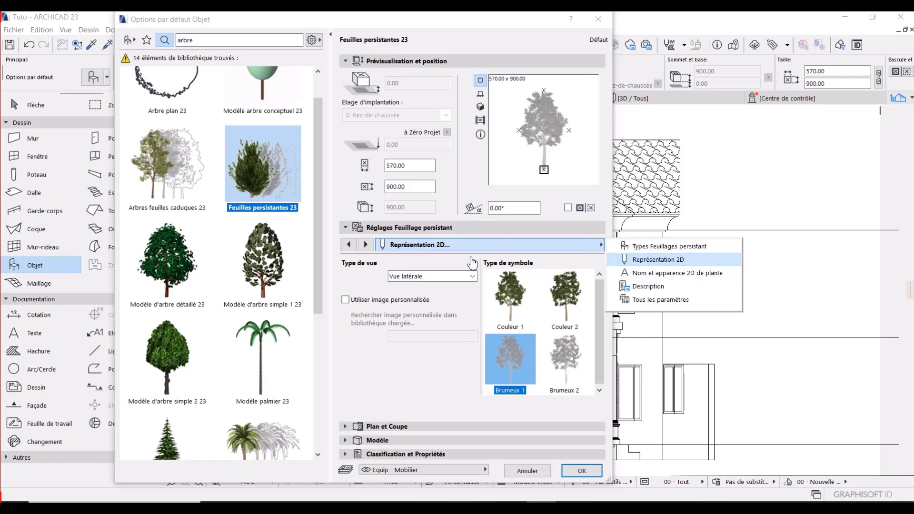
{"action": "left_click", "coordinate": [468, 283]}
Step: Try the "Vue de dessus" view type for the tree and return it to "Vue latérale"
{"action": "left_click", "coordinate": [474, 276]}
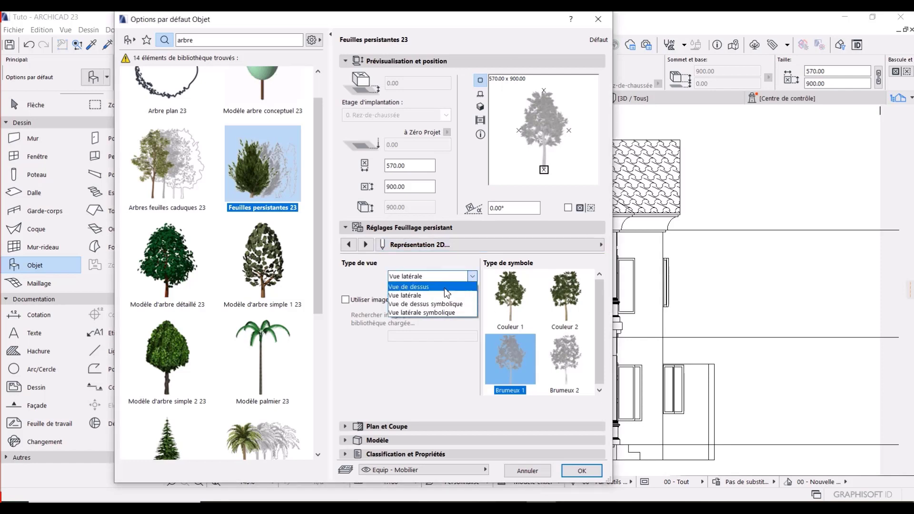
{"action": "left_click", "coordinate": [434, 295]}
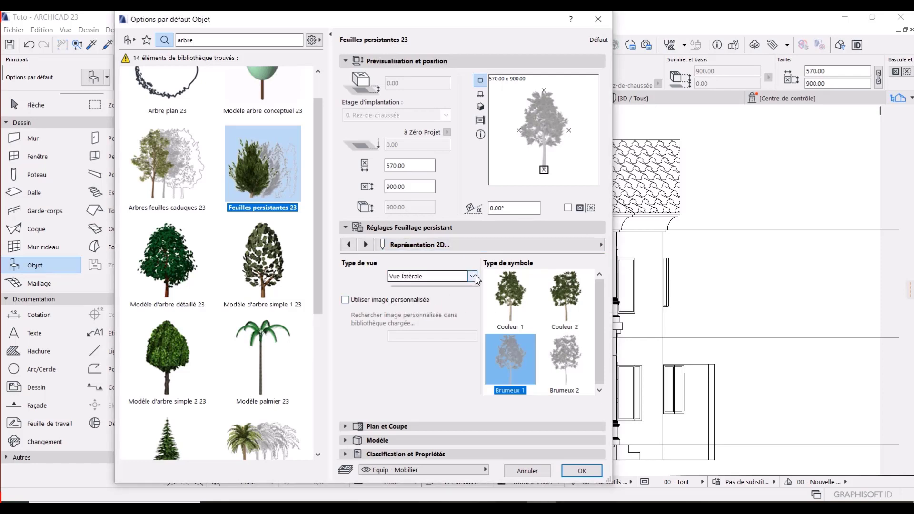
{"action": "left_click", "coordinate": [434, 275]}
{"action": "left_click", "coordinate": [436, 286]}
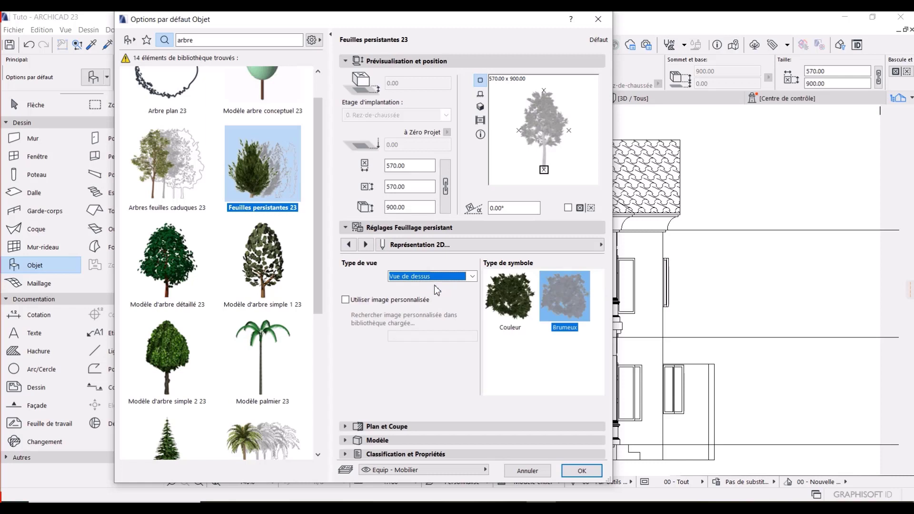
{"action": "left_click", "coordinate": [473, 277]}
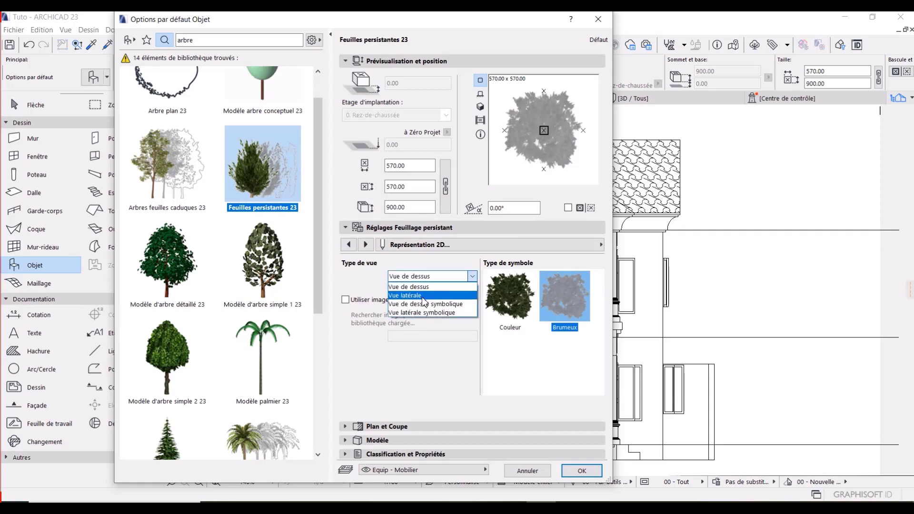
{"action": "left_click", "coordinate": [423, 296]}
Step: Compare the misty tree symbols, choose "Brumeux 2" and apply the object settings
{"action": "left_click", "coordinate": [547, 362]}
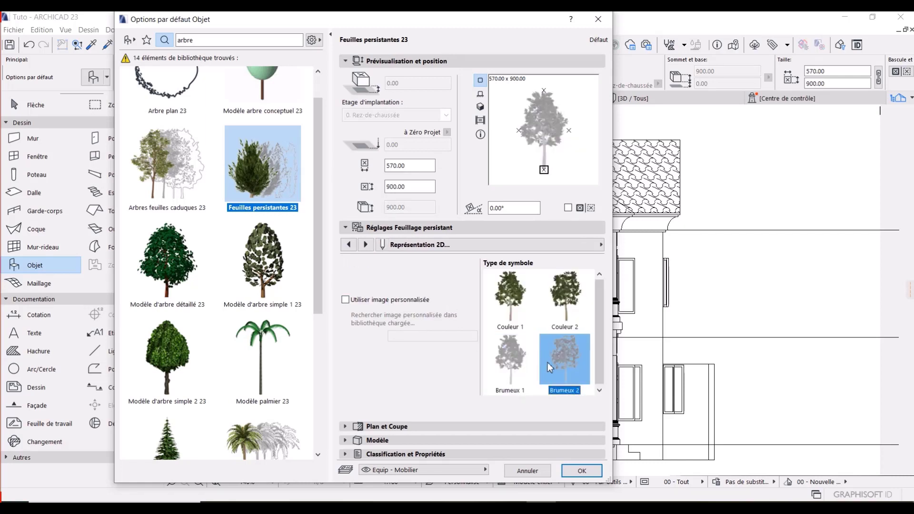
{"action": "left_click", "coordinate": [504, 361]}
{"action": "left_click", "coordinate": [563, 371]}
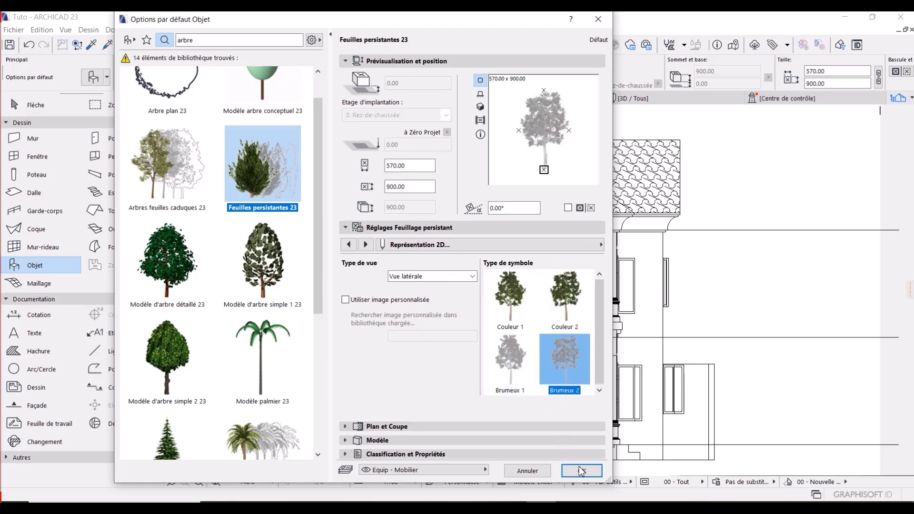
{"action": "left_click", "coordinate": [581, 471]}
Step: Place the tree just right of the house's boundary wall, with its trunk base at ground level
{"action": "scroll", "coordinate": [572, 390], "scroll_direction": "down", "scroll_amount": 1}
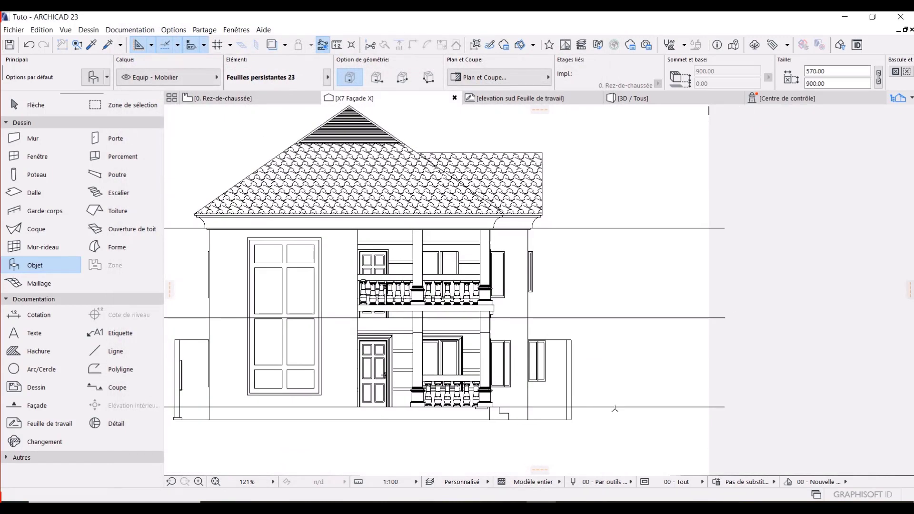
{"action": "scroll", "coordinate": [616, 407], "scroll_direction": "down", "scroll_amount": 3}
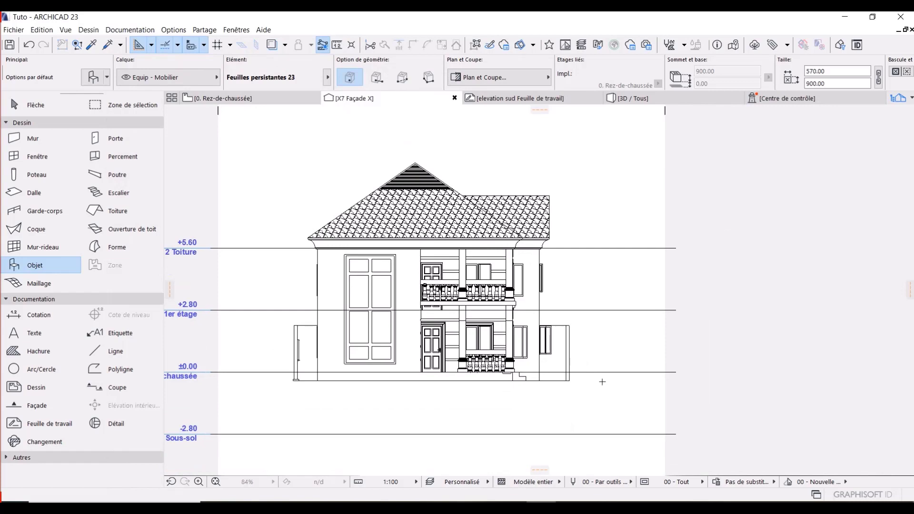
{"action": "left_click", "coordinate": [602, 381]}
{"action": "key", "text": "Escape"}
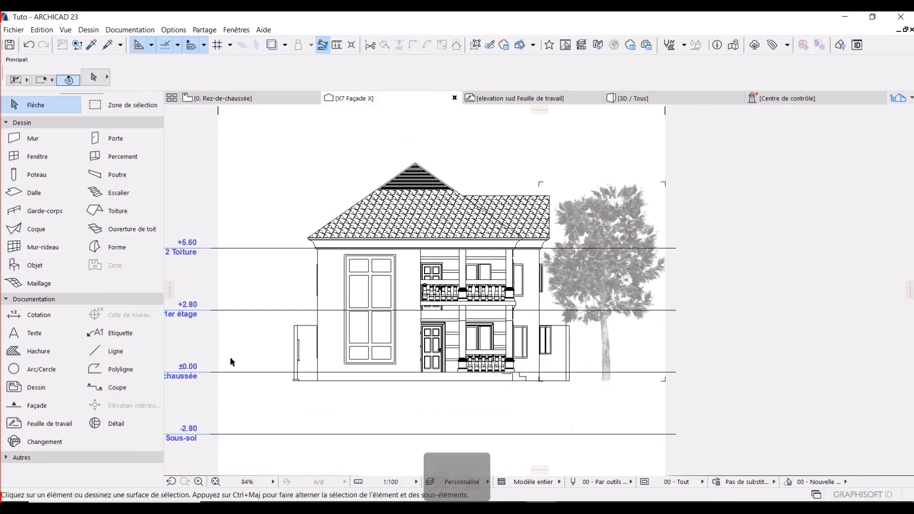
Step: Activate the Hatch tool and check the fill pattern and pens in its default settings
{"action": "left_click", "coordinate": [38, 351]}
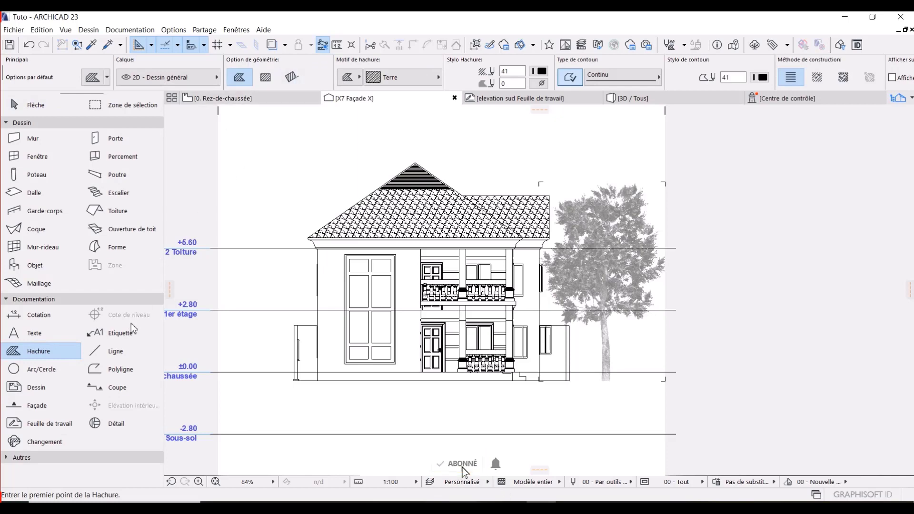
{"action": "left_click", "coordinate": [95, 77]}
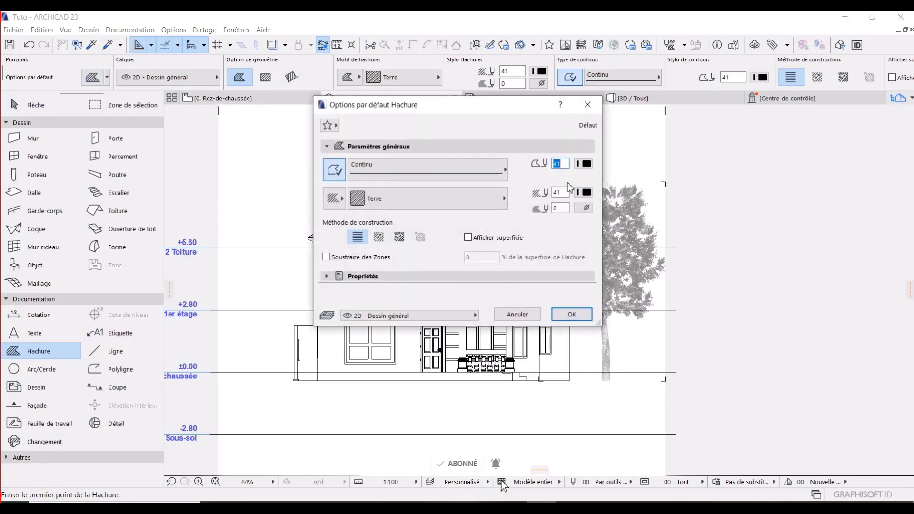
{"action": "left_click", "coordinate": [422, 198]}
{"action": "left_click", "coordinate": [421, 196]}
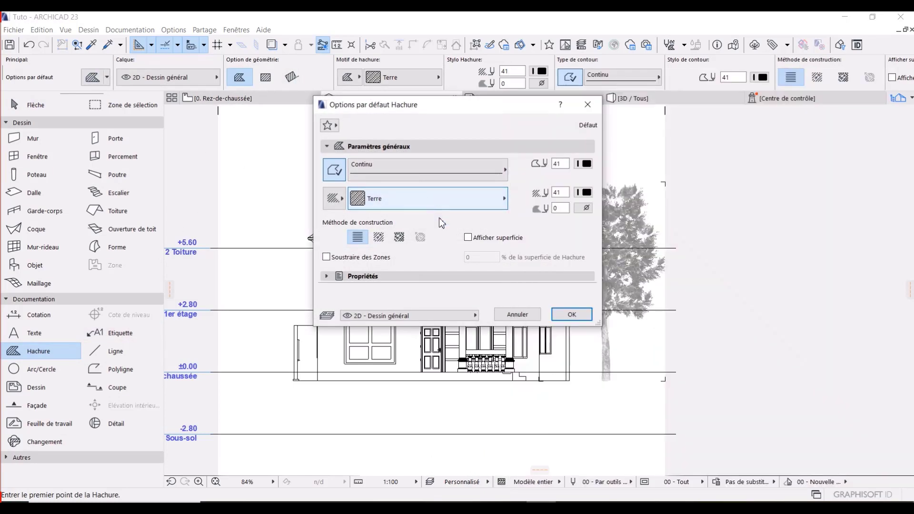
{"action": "left_click", "coordinate": [497, 314]}
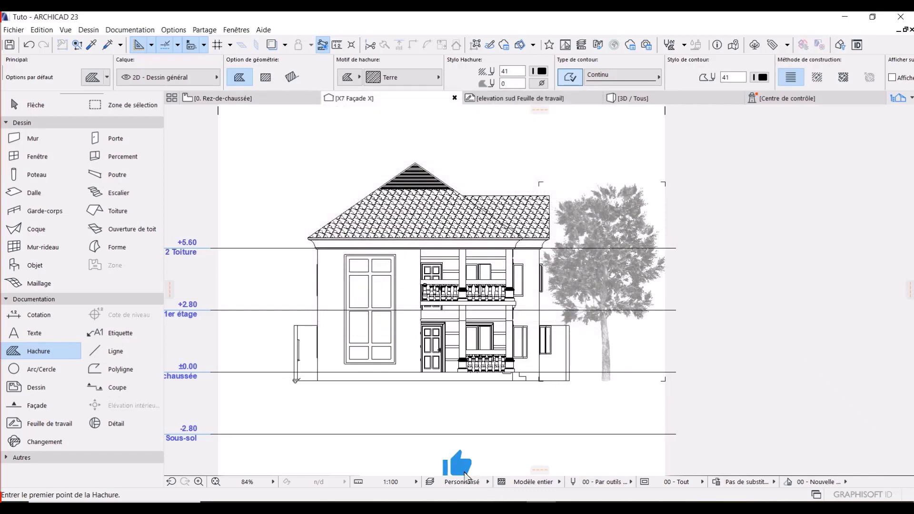
Step: Draw a rectangular Terre hatch below the house, spanning the façade from the ground line almost down to the Sous-sol level
{"action": "left_click", "coordinate": [218, 379]}
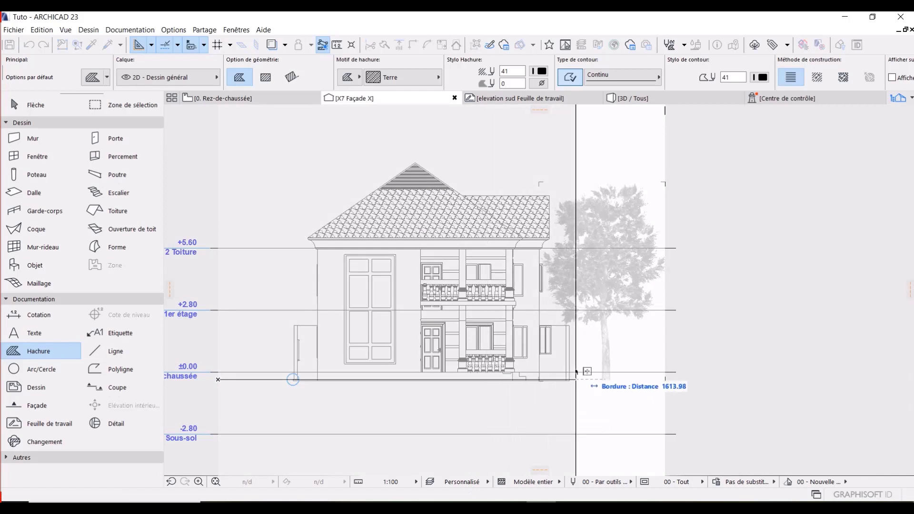
{"action": "key", "text": "Escape"}
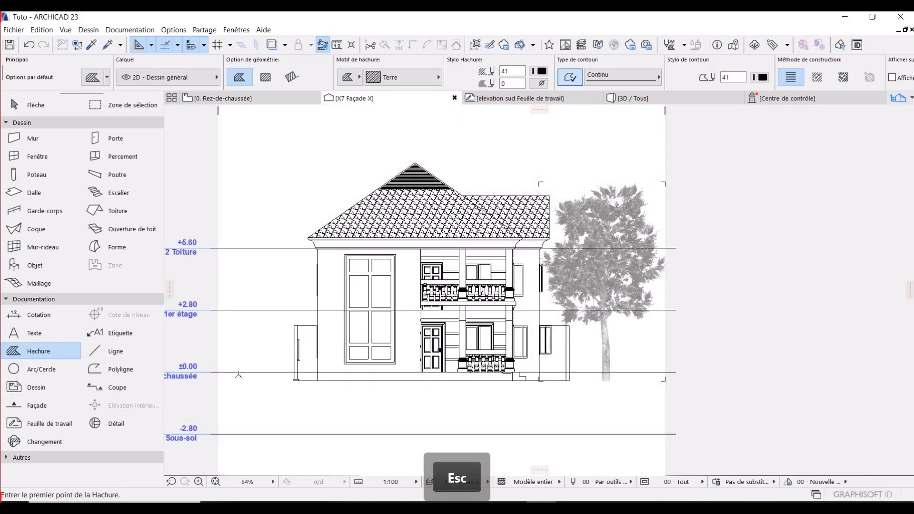
{"action": "left_click", "coordinate": [264, 78]}
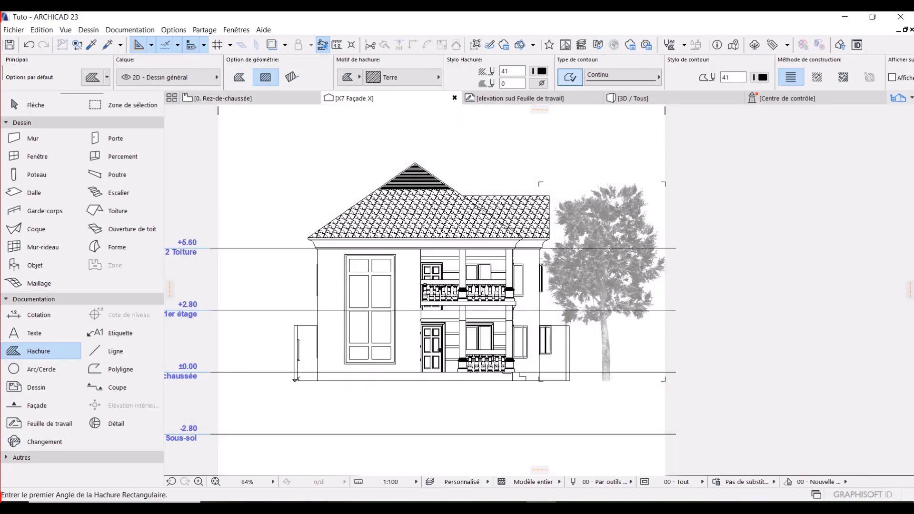
{"action": "left_click", "coordinate": [227, 380]}
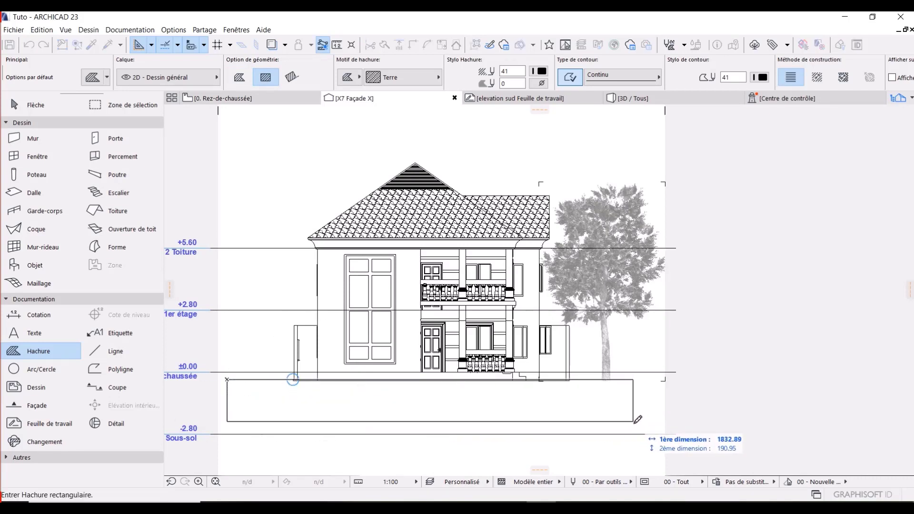
{"action": "left_click", "coordinate": [657, 429]}
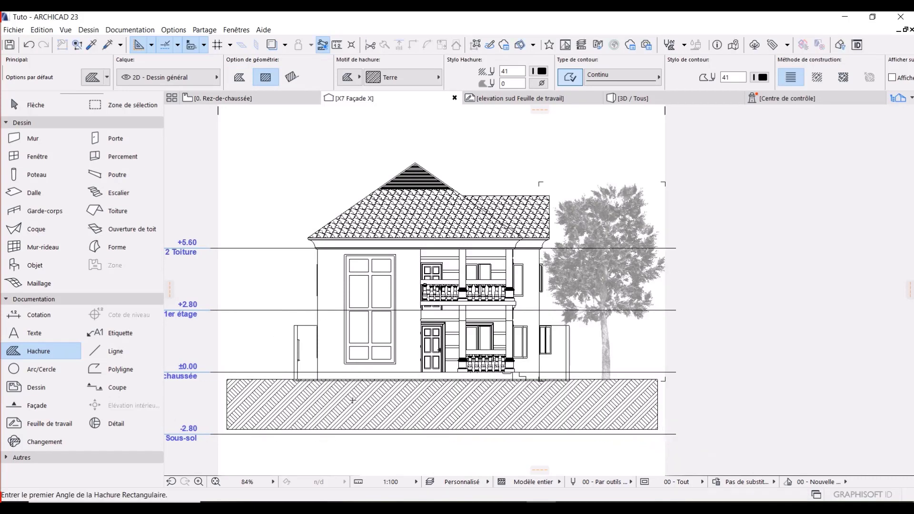
{"action": "key", "text": "Escape"}
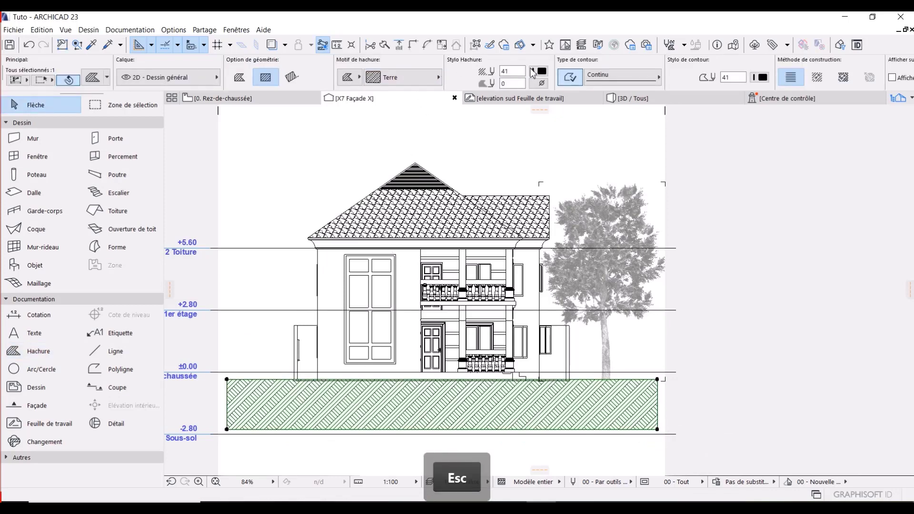
Step: Set the ground hatch's pattern pen to 41
{"action": "left_click", "coordinate": [532, 73]}
{"action": "left_click", "coordinate": [555, 80]}
{"action": "left_click", "coordinate": [541, 74]}
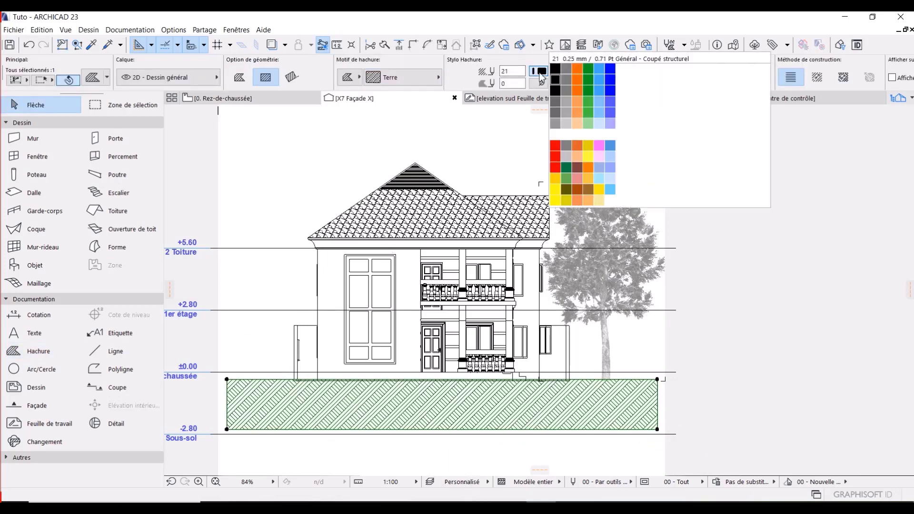
{"action": "left_click", "coordinate": [555, 91]}
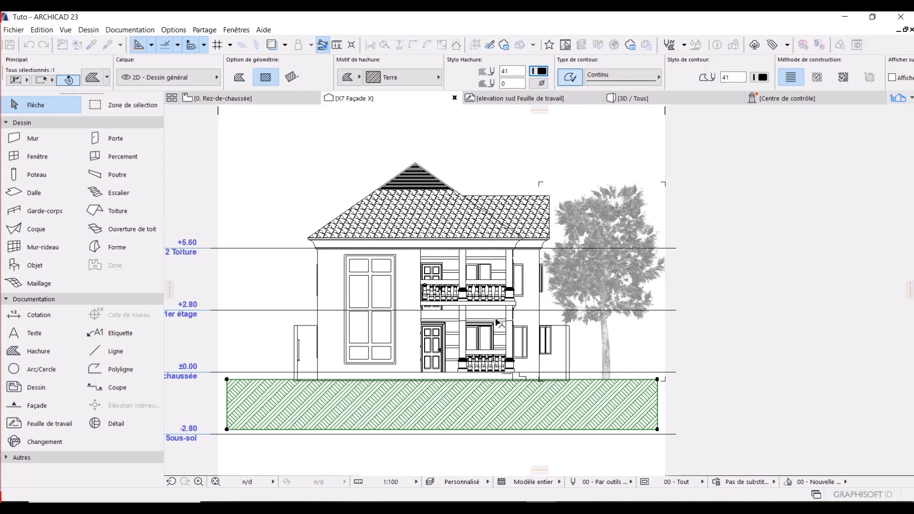
{"action": "key", "text": "Escape"}
Step: Move the tree straight up so its trunk base rests on the upper edge of the ground hatch
{"action": "scroll", "coordinate": [599, 371], "scroll_direction": "up", "scroll_amount": 4}
{"action": "left_click", "coordinate": [620, 328]}
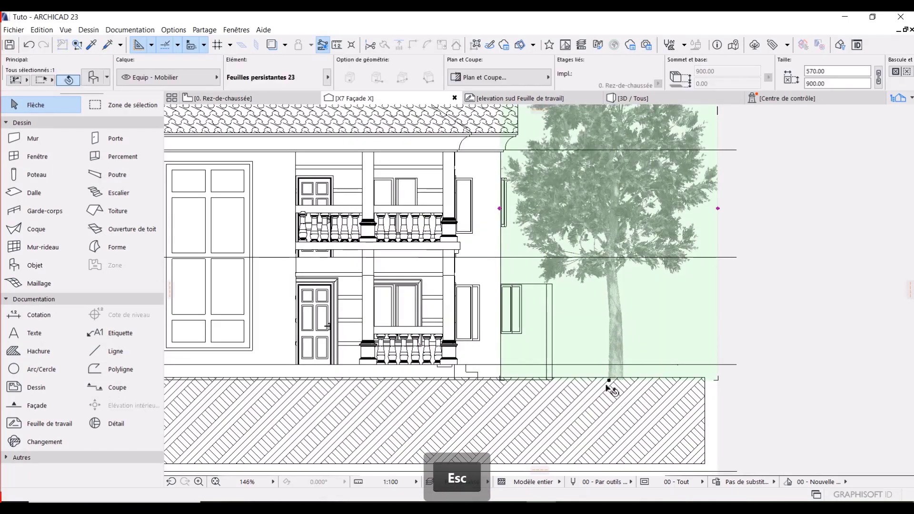
{"action": "scroll", "coordinate": [611, 383], "scroll_direction": "up", "scroll_amount": 8}
{"action": "left_click", "coordinate": [600, 339]}
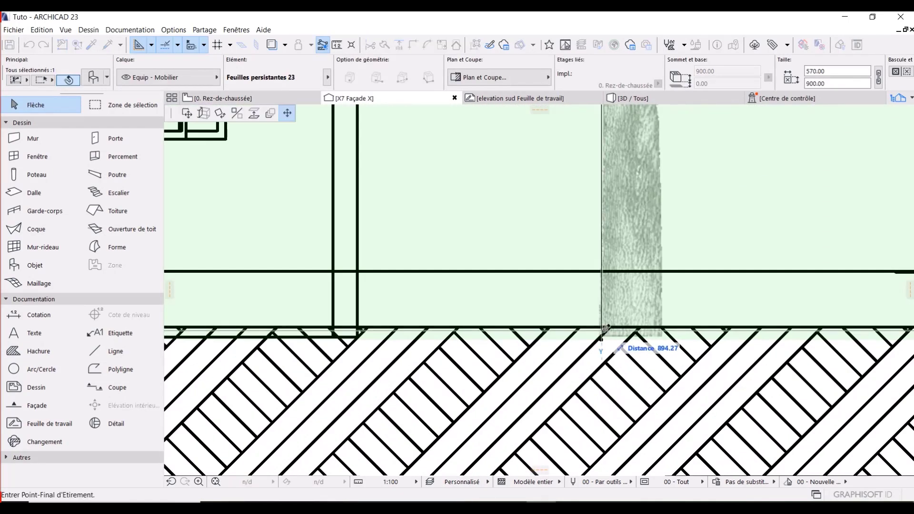
{"action": "left_click", "coordinate": [185, 113]}
{"action": "left_click", "coordinate": [604, 338]}
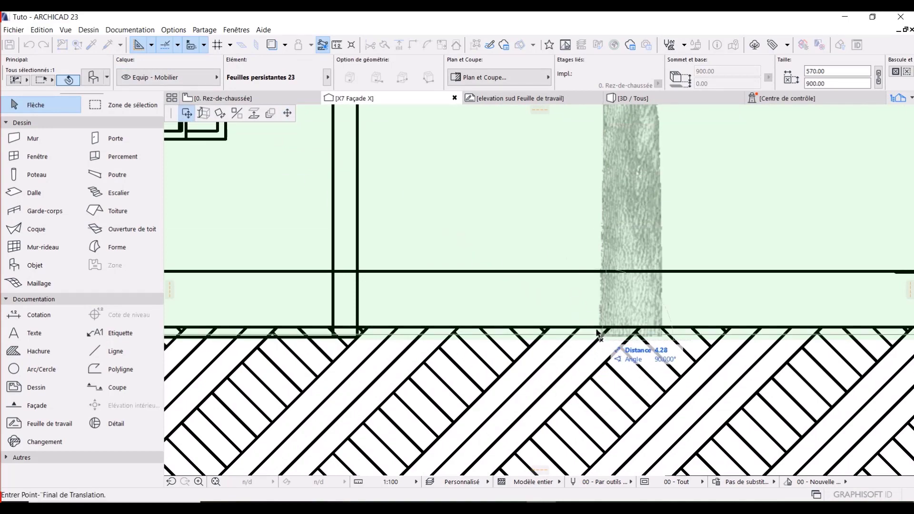
{"action": "scroll", "coordinate": [504, 238], "scroll_direction": "down", "scroll_amount": 6}
{"action": "scroll", "coordinate": [507, 240], "scroll_direction": "down", "scroll_amount": 5}
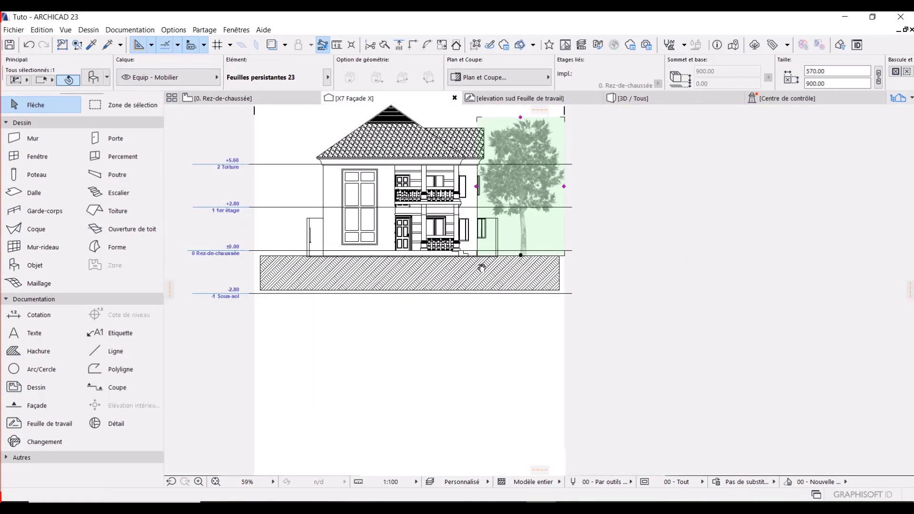
{"action": "scroll", "coordinate": [505, 193], "scroll_direction": "up", "scroll_amount": 3}
{"action": "key", "text": "Escape"}
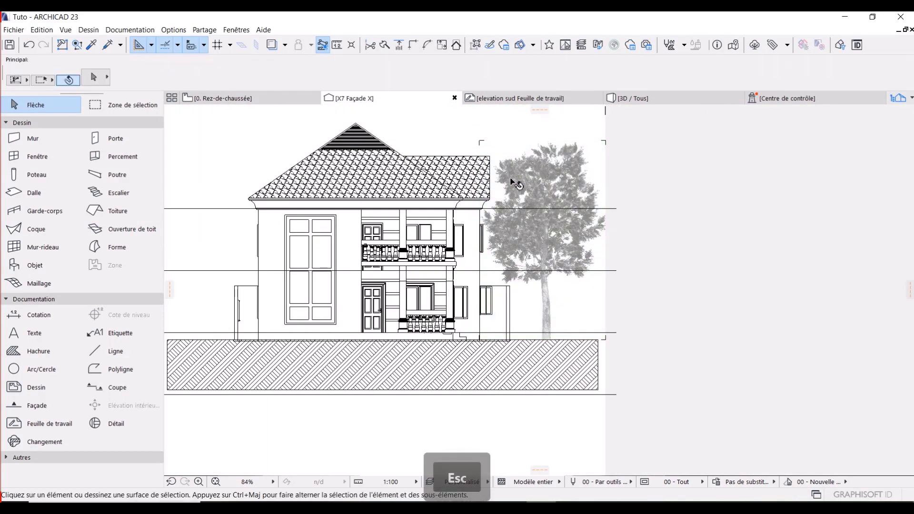
Step: Send the tree to the back of the display order with Arrière Plan
{"action": "left_click", "coordinate": [511, 178]}
{"action": "right_click", "coordinate": [510, 161]}
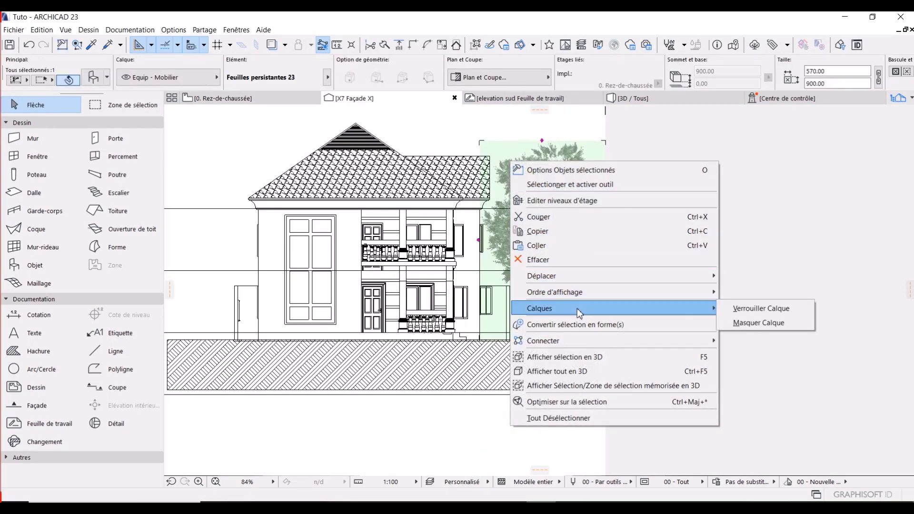
{"action": "mouse_move", "coordinate": [576, 292]}
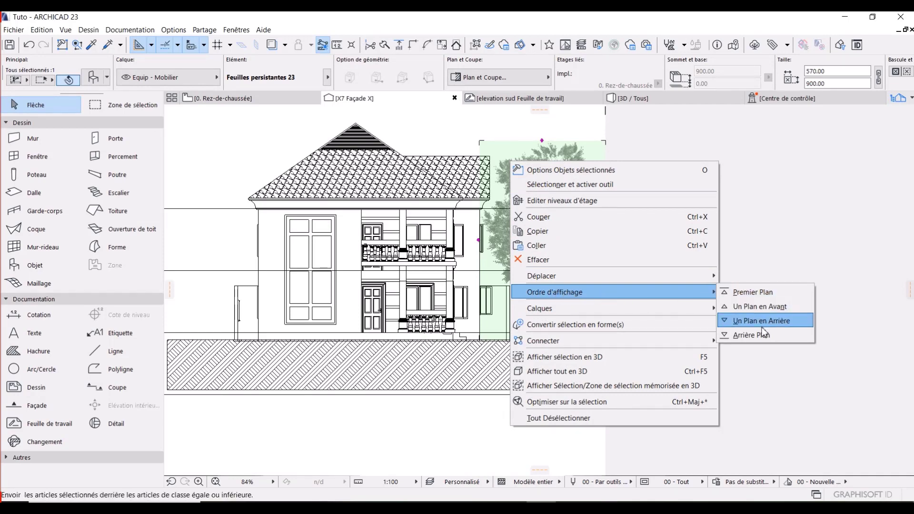
{"action": "left_click", "coordinate": [752, 335]}
{"action": "key", "text": "Escape"}
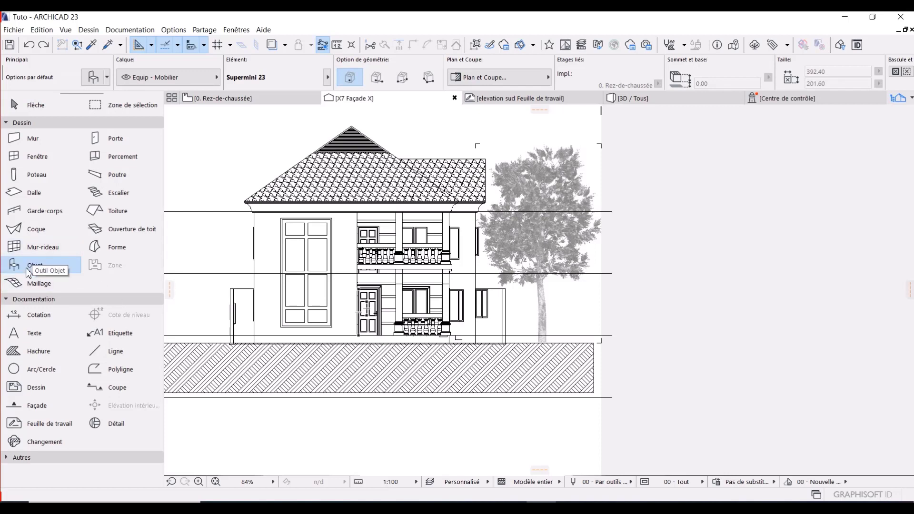
Step: Find Symbole de voiture 23 in the object library with the search "voitu", select it and check its custom parameter pages
{"action": "left_click", "coordinate": [93, 77]}
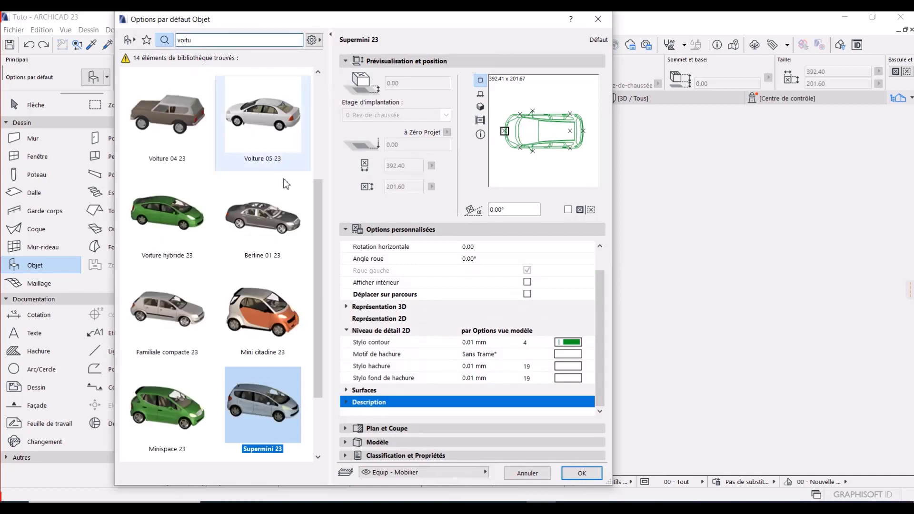
{"action": "left_click_drag", "start_coordinate": [320, 200], "coordinate": [319, 93]}
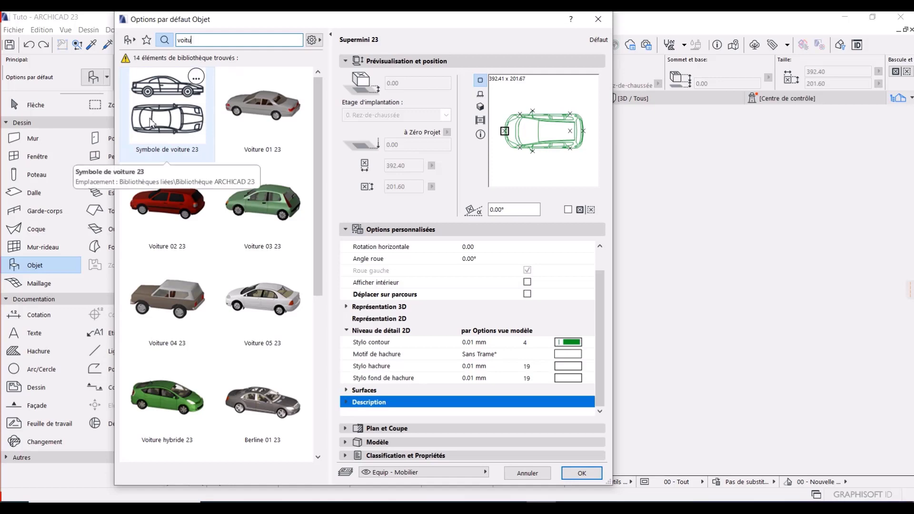
{"action": "left_click", "coordinate": [191, 136]}
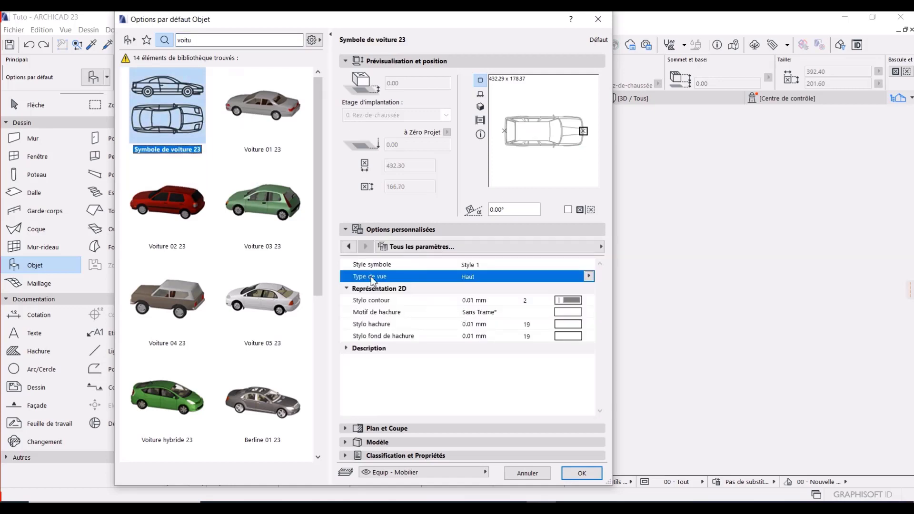
{"action": "left_click", "coordinate": [399, 231]}
{"action": "left_click", "coordinate": [393, 232]}
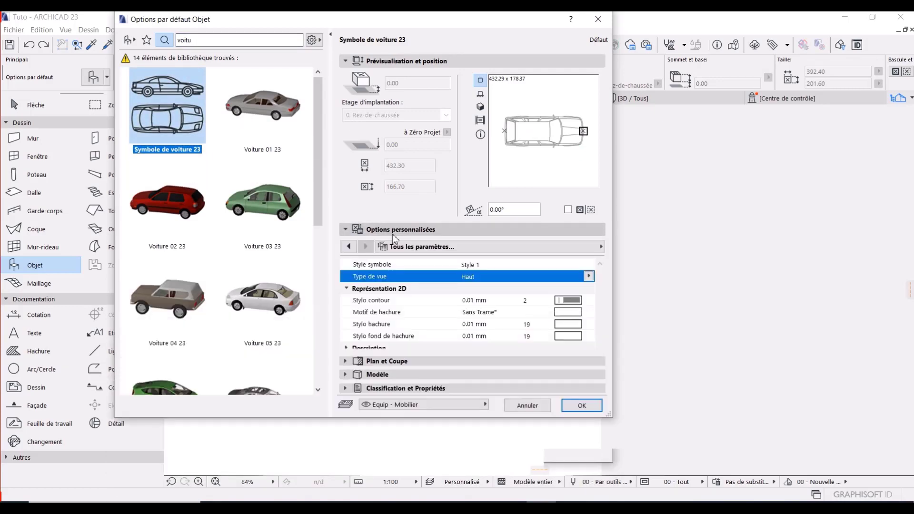
{"action": "left_click", "coordinate": [398, 248]}
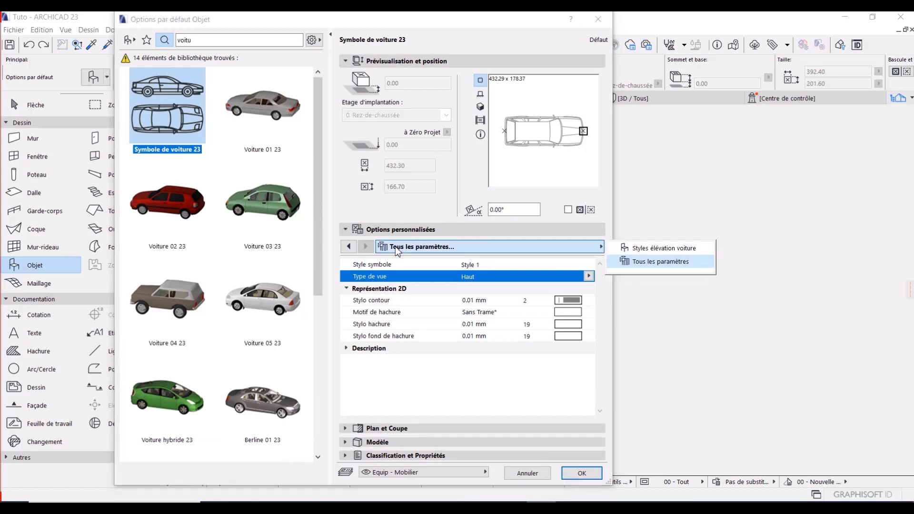
{"action": "left_click", "coordinate": [398, 247]}
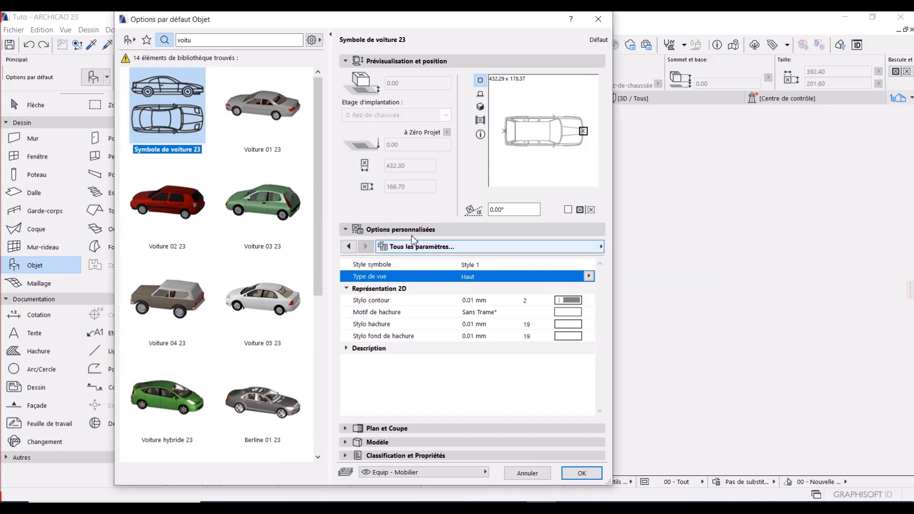
Step: Set the car symbol's line pen to 41 (0.20 mm) in its plan and section settings
{"action": "left_click", "coordinate": [412, 232]}
{"action": "left_click", "coordinate": [396, 244]}
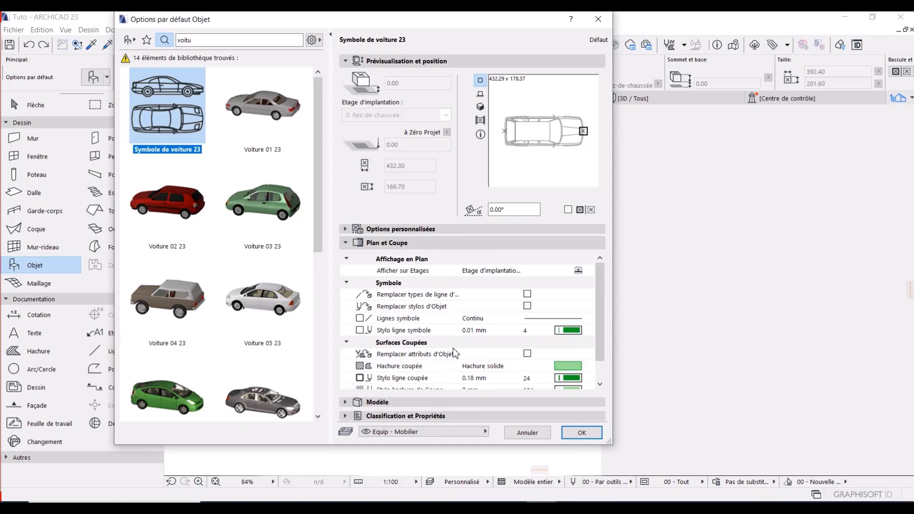
{"action": "scroll", "coordinate": [500, 356], "scroll_direction": "down", "scroll_amount": 2}
{"action": "left_click", "coordinate": [576, 307]}
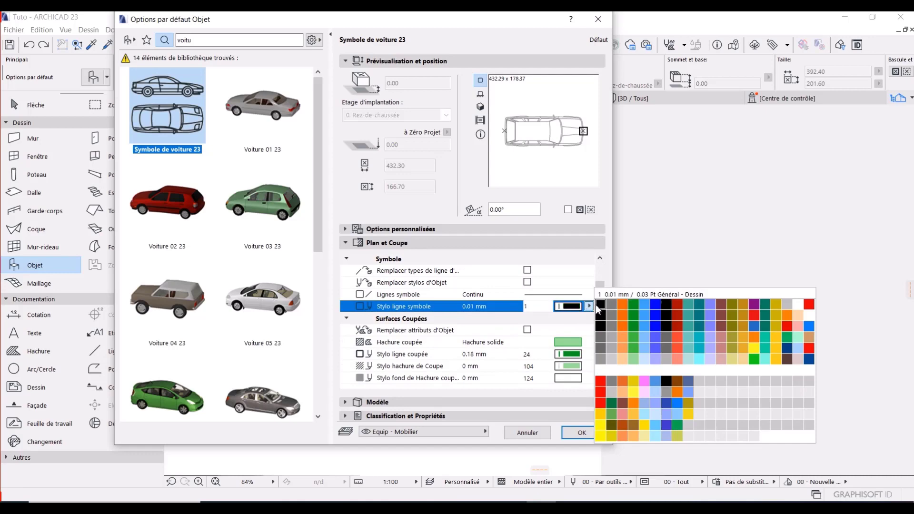
{"action": "left_click", "coordinate": [601, 326]}
Step: Set the pens for the car symbol's cut line and cut hatch to 41, leaving the cut fill pattern as Hachure solide
{"action": "left_click", "coordinate": [568, 341]}
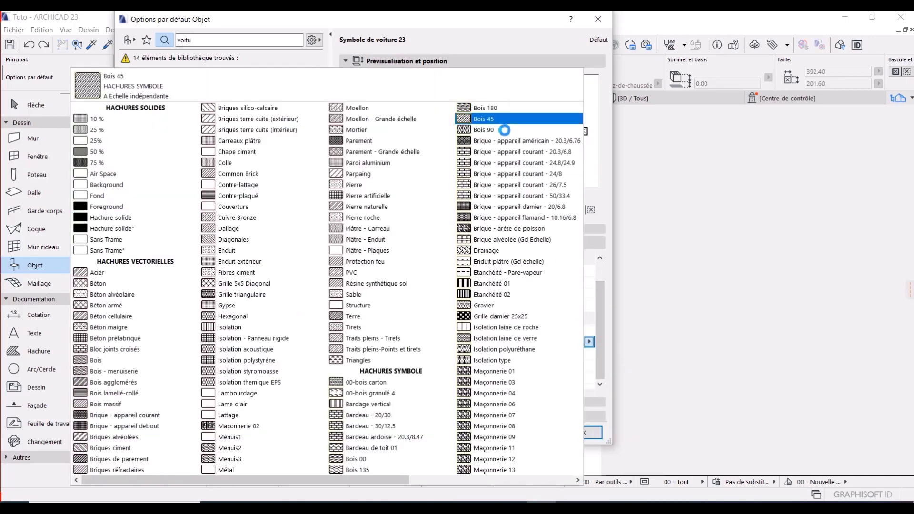
{"action": "key", "text": "Escape"}
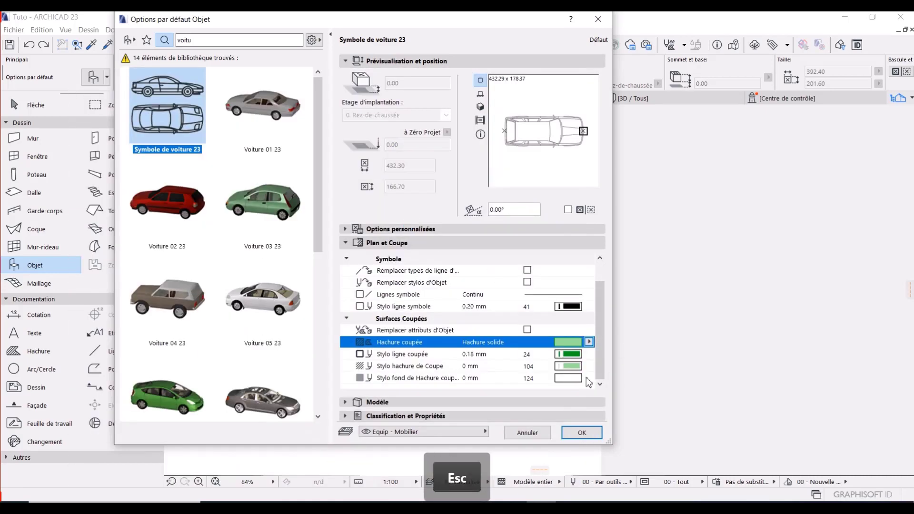
{"action": "left_click", "coordinate": [564, 352]}
{"action": "left_click", "coordinate": [598, 351]}
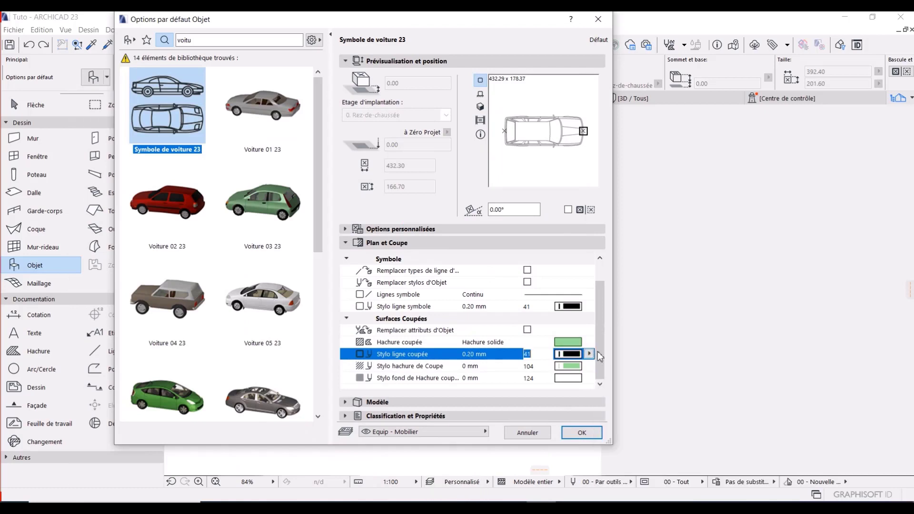
{"action": "left_click", "coordinate": [567, 366]}
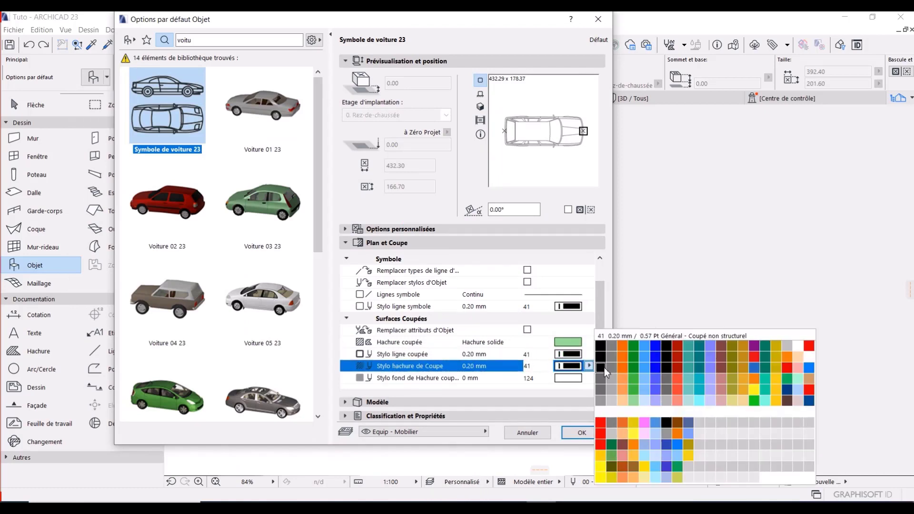
{"action": "left_click", "coordinate": [602, 369]}
Step: Set the car symbol's view type to Côté in its custom parameters
{"action": "left_click_drag", "start_coordinate": [600, 355], "coordinate": [600, 312]}
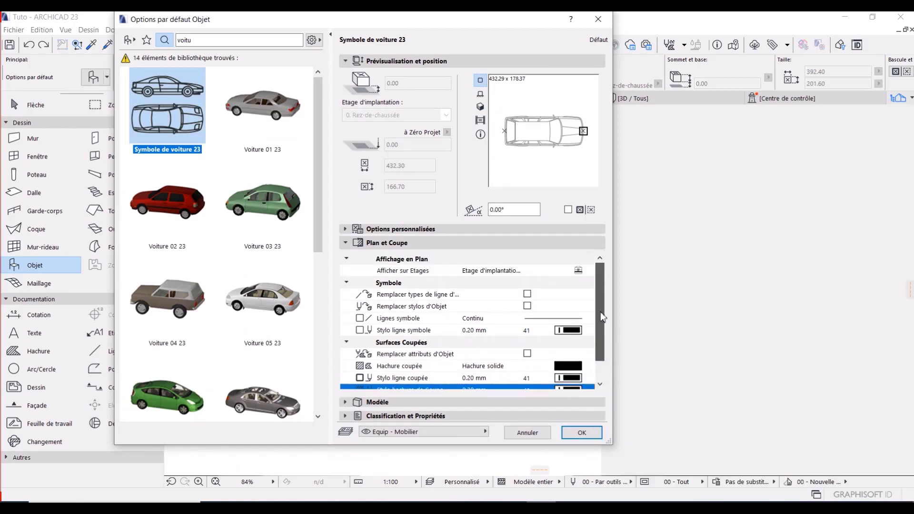
{"action": "left_click", "coordinate": [470, 228]}
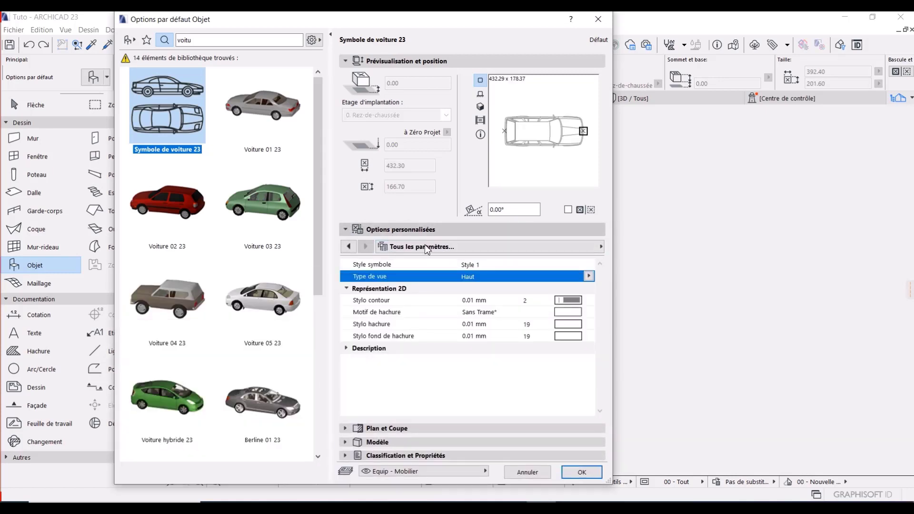
{"action": "left_click", "coordinate": [429, 247]}
{"action": "key", "text": "Escape"}
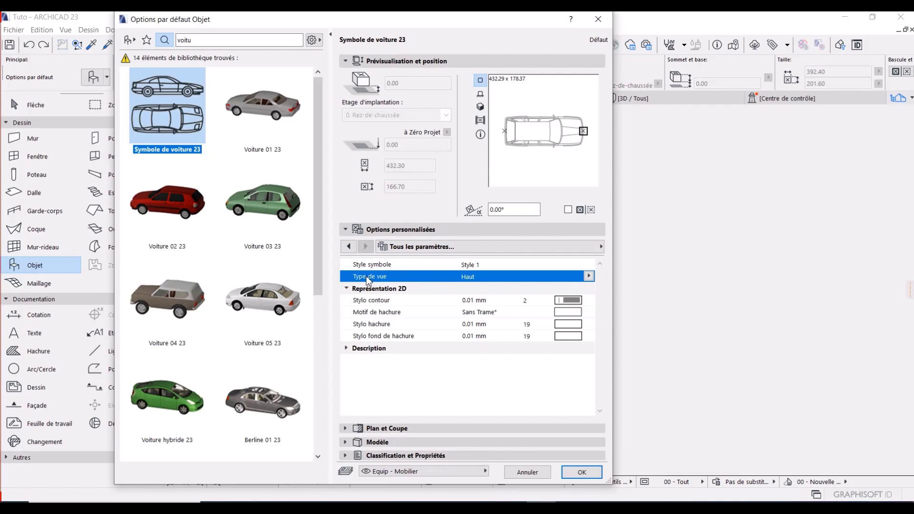
{"action": "left_click", "coordinate": [588, 277]}
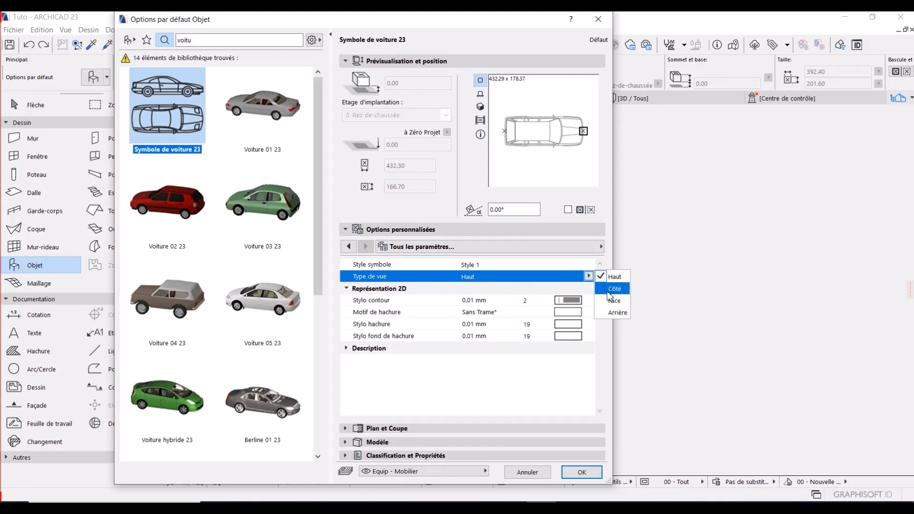
{"action": "left_click", "coordinate": [610, 289]}
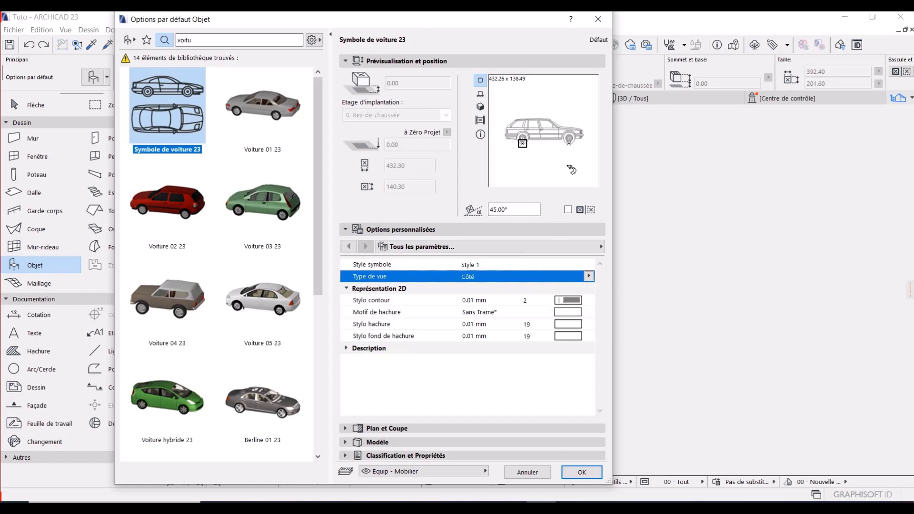
Step: Try rotating the car symbol in the preview and return its rotation angle to 0.00°
{"action": "left_click_drag", "start_coordinate": [569, 169], "coordinate": [542, 97]}
{"action": "mouse_move", "coordinate": [528, 148]}
{"action": "left_mouse_down"}
{"action": "mouse_move", "coordinate": [509, 109]}
{"action": "mouse_move", "coordinate": [512, 149]}
{"action": "mouse_move", "coordinate": [523, 156]}
{"action": "left_mouse_up"}
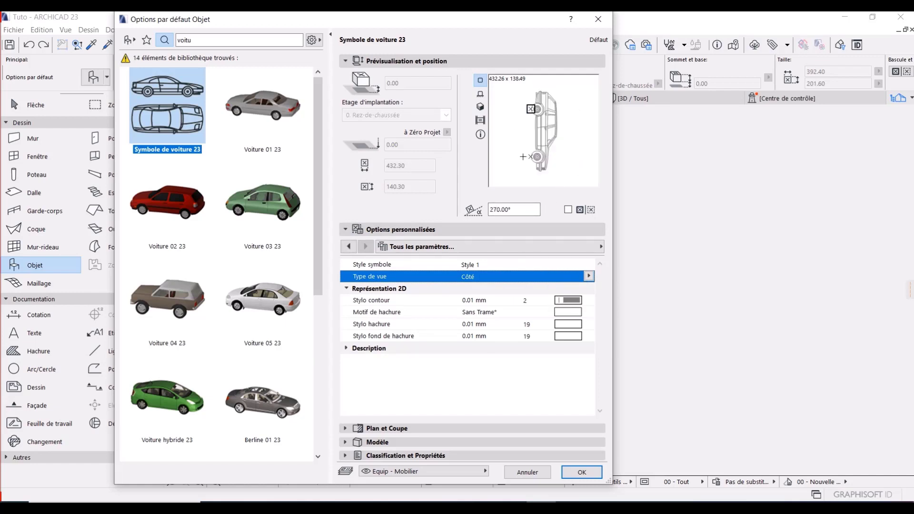
{"action": "left_click", "coordinate": [584, 93]}
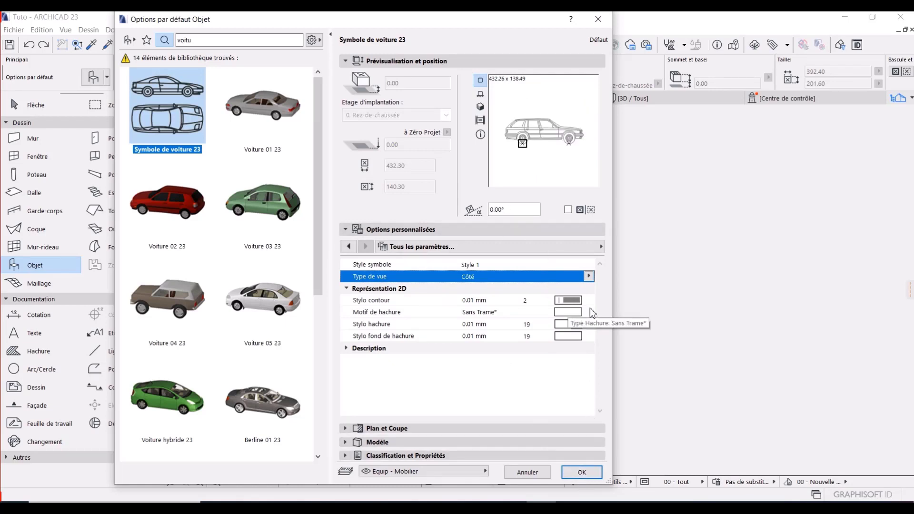
Step: Set the contour pen in the car symbol's 2D representation to 41 (0.20 mm) and accept the object settings
{"action": "left_click", "coordinate": [568, 300]}
{"action": "left_click", "coordinate": [604, 327]}
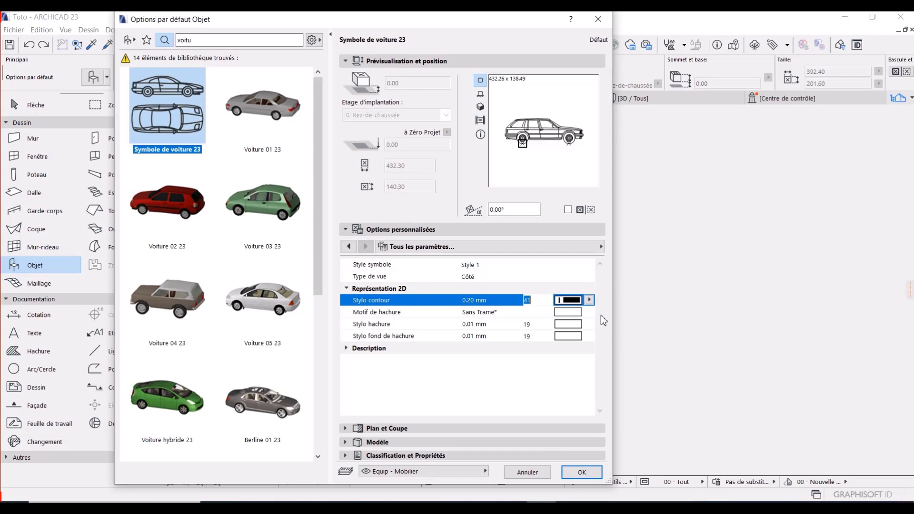
{"action": "left_click", "coordinate": [578, 473]}
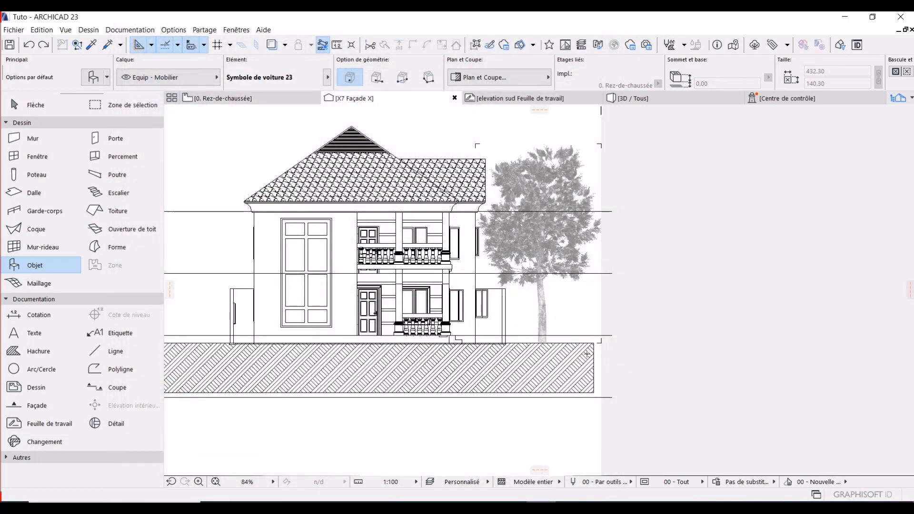
Step: Place the car on the ground surface in front of the tree and shift it horizontally toward the house
{"action": "scroll", "coordinate": [518, 333], "scroll_direction": "up", "scroll_amount": 3}
{"action": "left_click", "coordinate": [514, 348]}
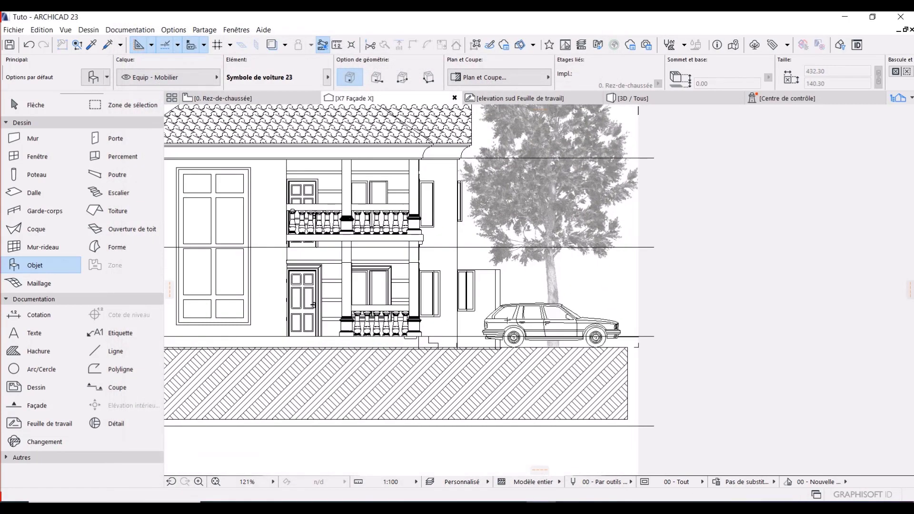
{"action": "key", "text": "Escape"}
{"action": "left_click", "coordinate": [515, 348]}
{"action": "left_click_drag", "start_coordinate": [515, 349], "coordinate": [479, 348]}
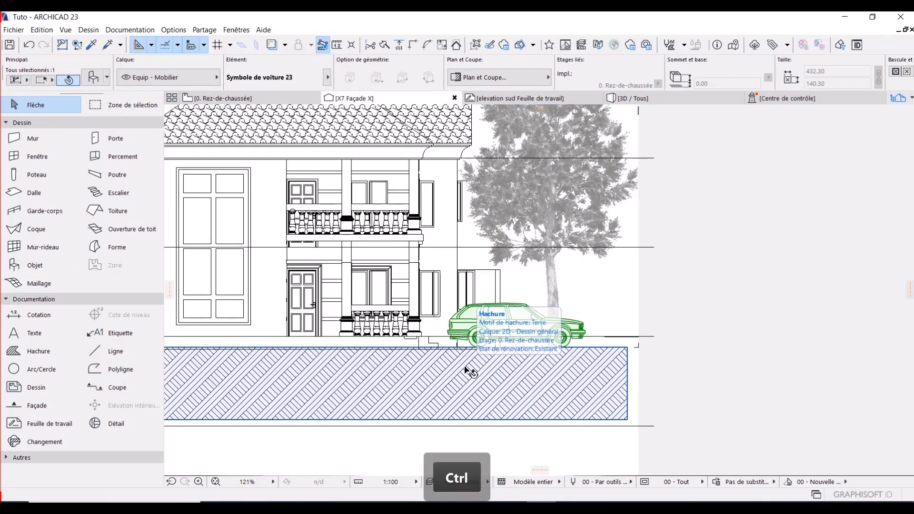
Step: Mirror the car about a vertical axis through the base of its rear wheel so it faces the house entrance
{"action": "key", "text": "ctrl+y"}
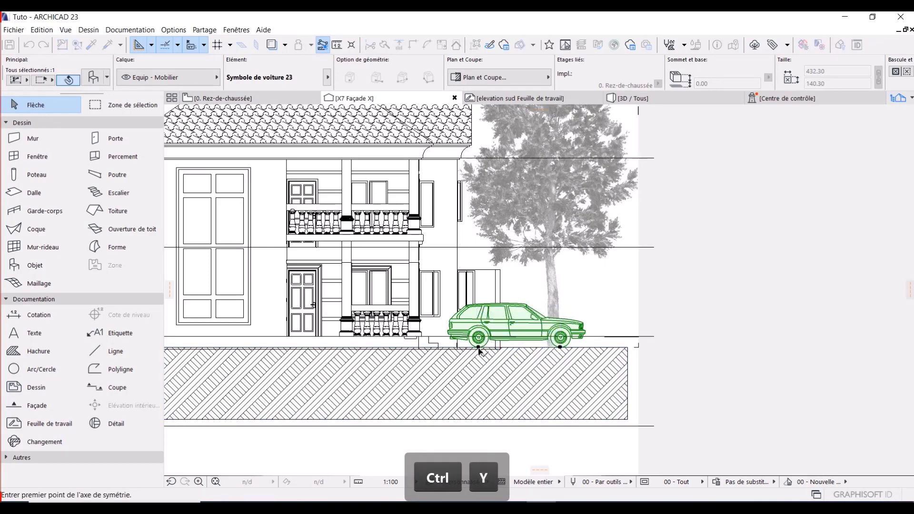
{"action": "left_click", "coordinate": [479, 347]}
{"action": "left_click", "coordinate": [478, 234]}
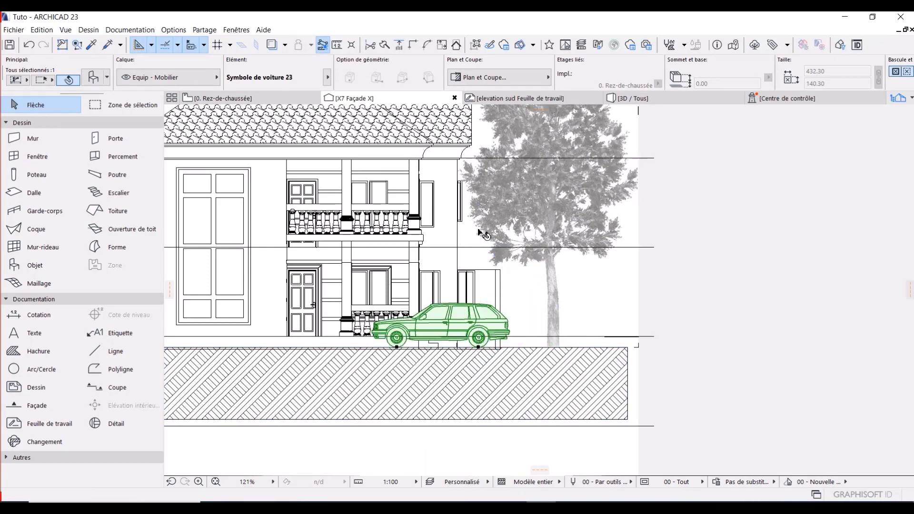
Step: Bring the car to the front of the display order and deselect it
{"action": "scroll", "coordinate": [469, 353], "scroll_direction": "down", "scroll_amount": 2}
{"action": "scroll", "coordinate": [471, 354], "scroll_direction": "up", "scroll_amount": 5}
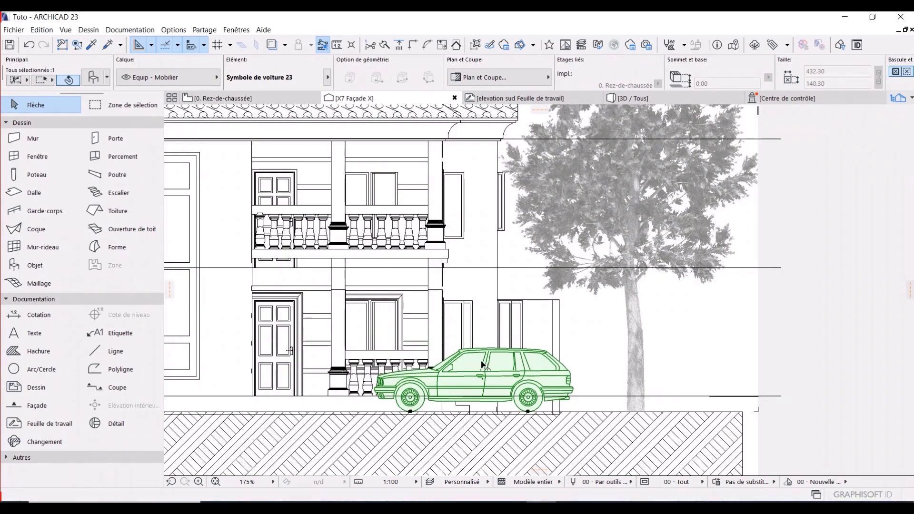
{"action": "right_click", "coordinate": [484, 366]}
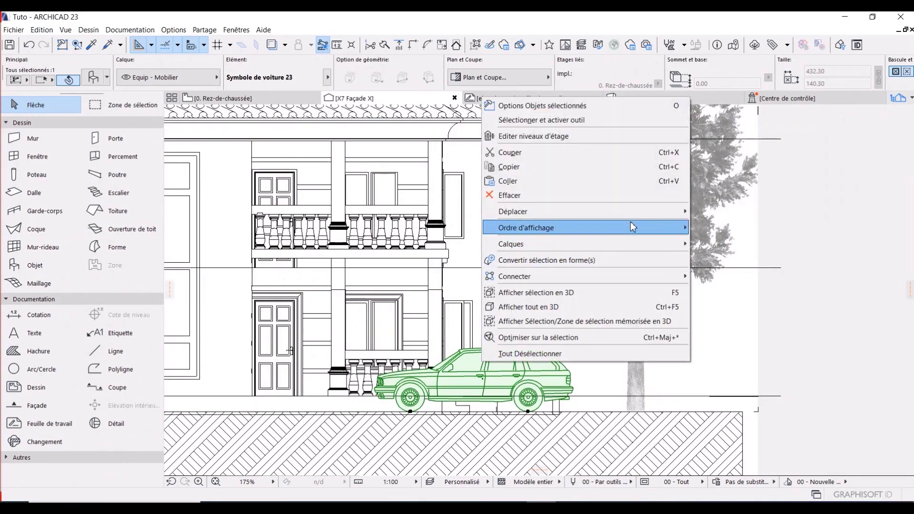
{"action": "mouse_move", "coordinate": [630, 228]}
{"action": "left_click", "coordinate": [723, 228]}
{"action": "scroll", "coordinate": [465, 265], "scroll_direction": "down", "scroll_amount": 2}
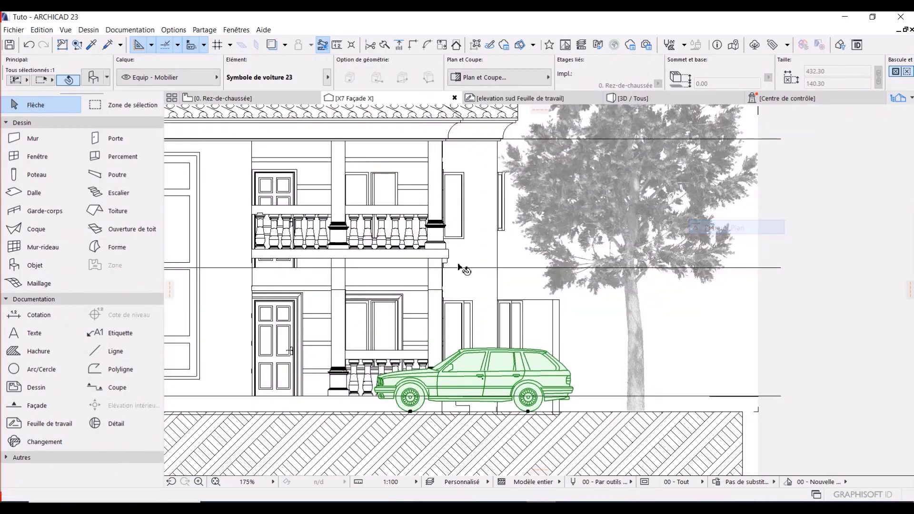
{"action": "scroll", "coordinate": [442, 277], "scroll_direction": "up", "scroll_amount": 1}
{"action": "scroll", "coordinate": [441, 276], "scroll_direction": "down", "scroll_amount": 2}
{"action": "scroll", "coordinate": [464, 302], "scroll_direction": "down", "scroll_amount": 1}
{"action": "scroll", "coordinate": [478, 293], "scroll_direction": "up", "scroll_amount": 1}
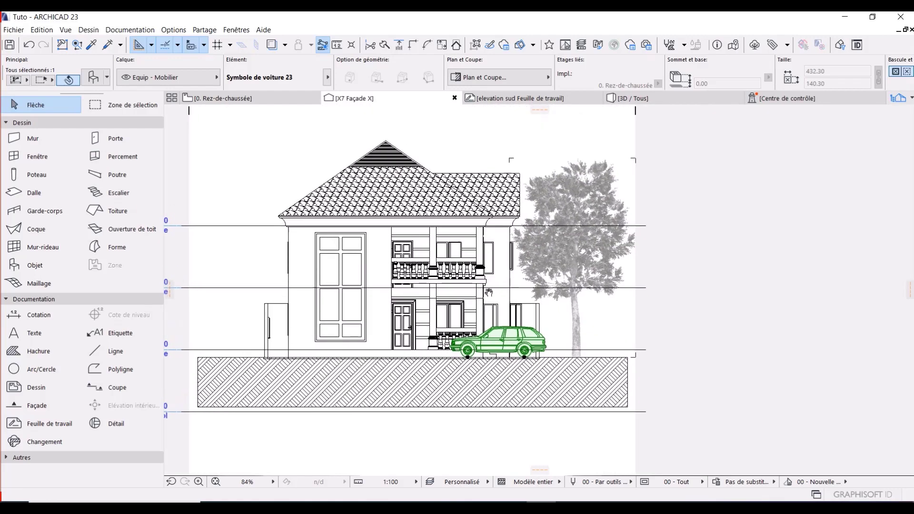
{"action": "key", "text": "Escape"}
{"action": "middle_click_drag", "start_coordinate": [576, 229], "coordinate": [606, 223]}
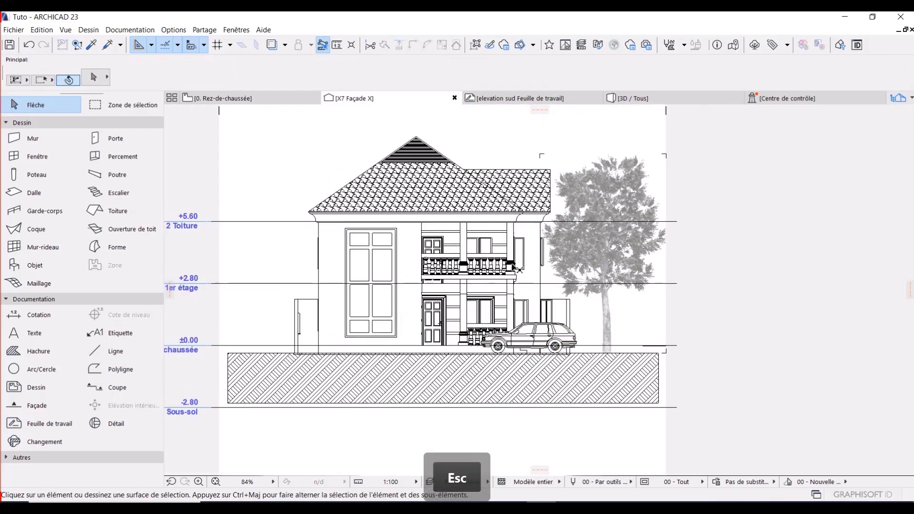
{"action": "middle_click_drag", "start_coordinate": [415, 261], "coordinate": [402, 281]}
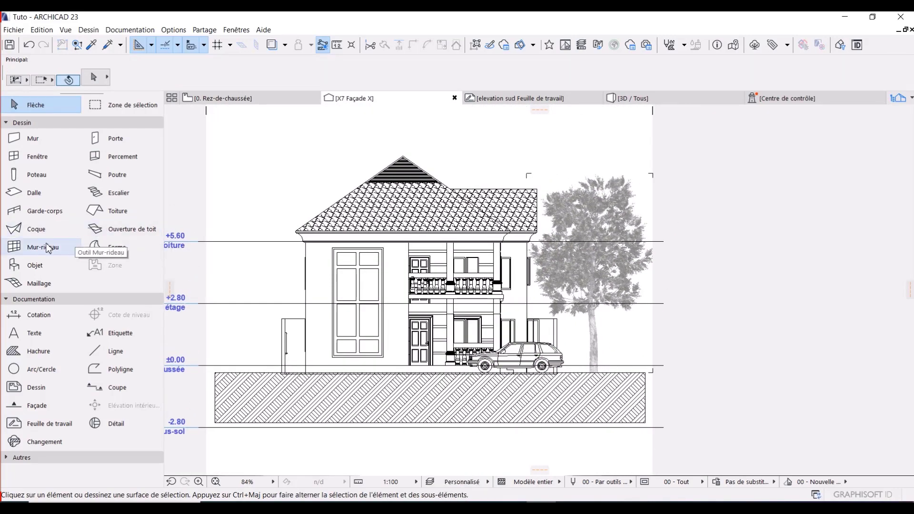
Step: Search the object library for "perso" and select the silhouette Femme à ballon contour 23
{"action": "left_click", "coordinate": [33, 265]}
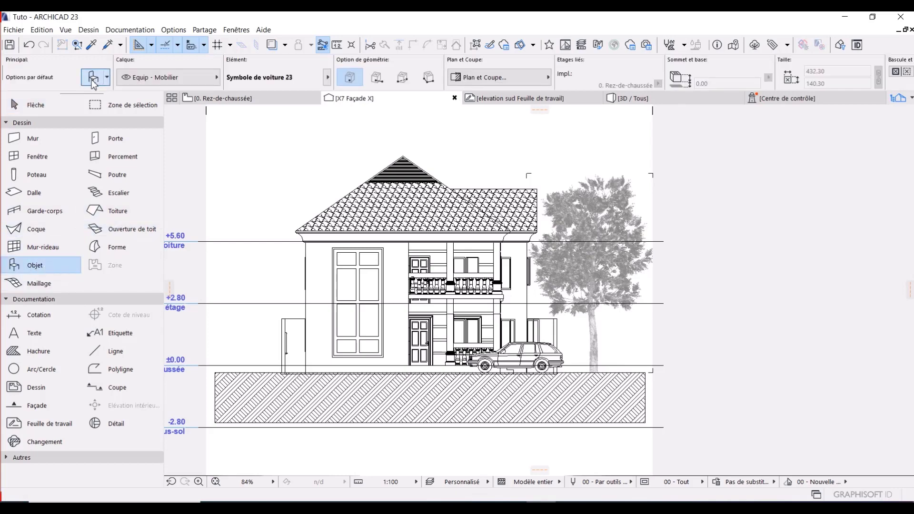
{"action": "key", "text": "ctrl+t"}
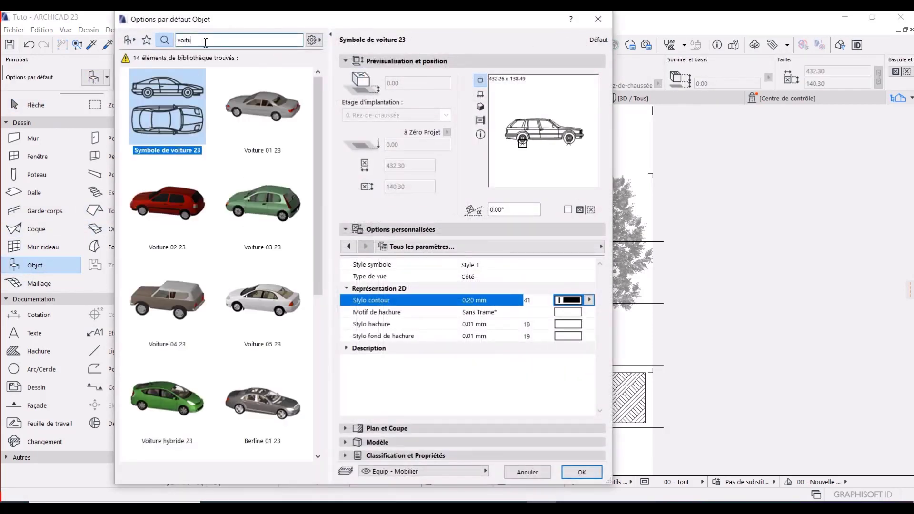
{"action": "type", "text": "pers"}
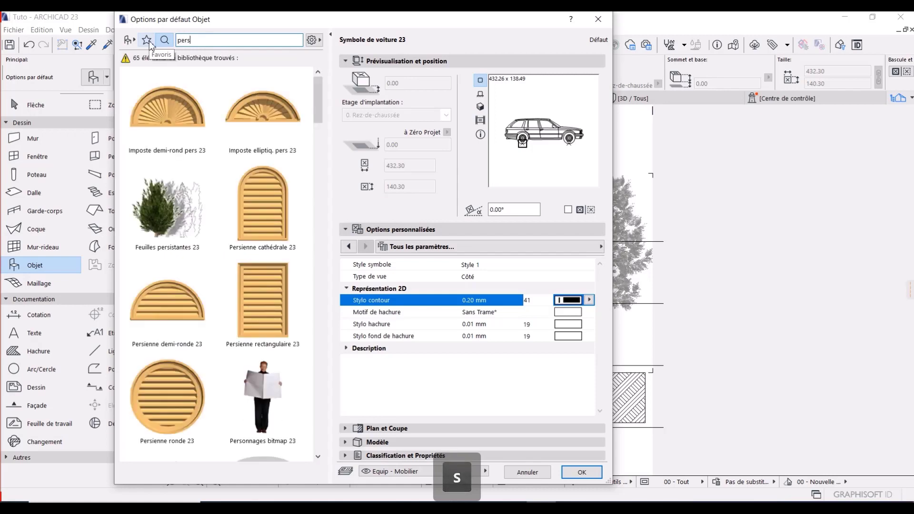
{"action": "type", "text": "o"}
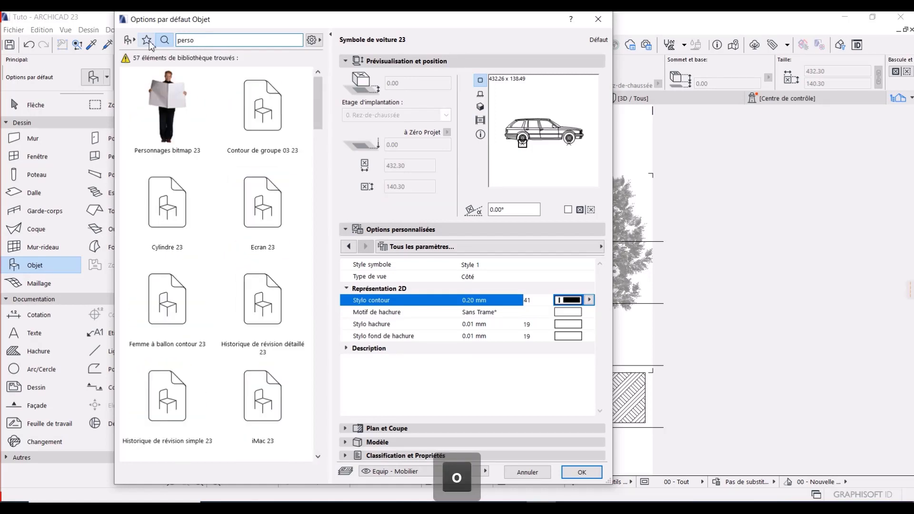
{"action": "left_click", "coordinate": [179, 306]}
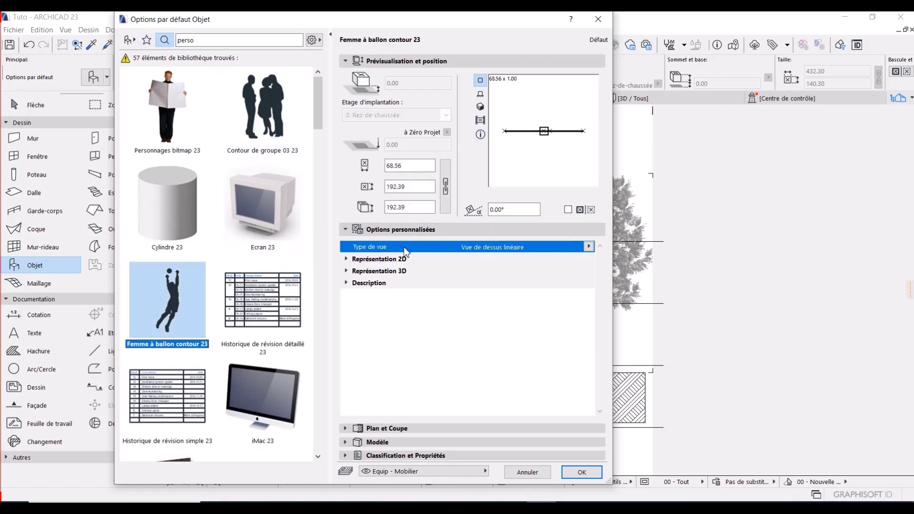
Step: Set the ball-playing woman silhouette's view type to Vue de face and accept the object settings
{"action": "left_click", "coordinate": [590, 247]}
{"action": "left_click", "coordinate": [619, 258]}
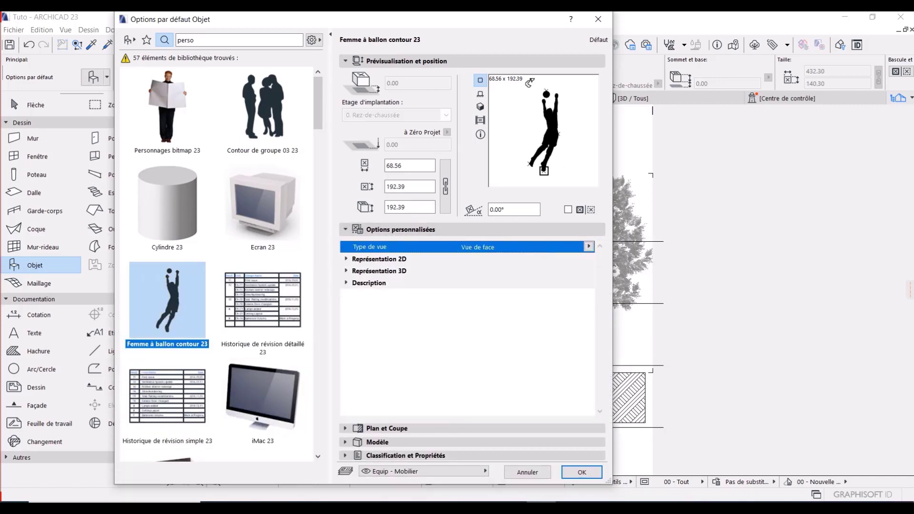
{"action": "left_click", "coordinate": [386, 230]}
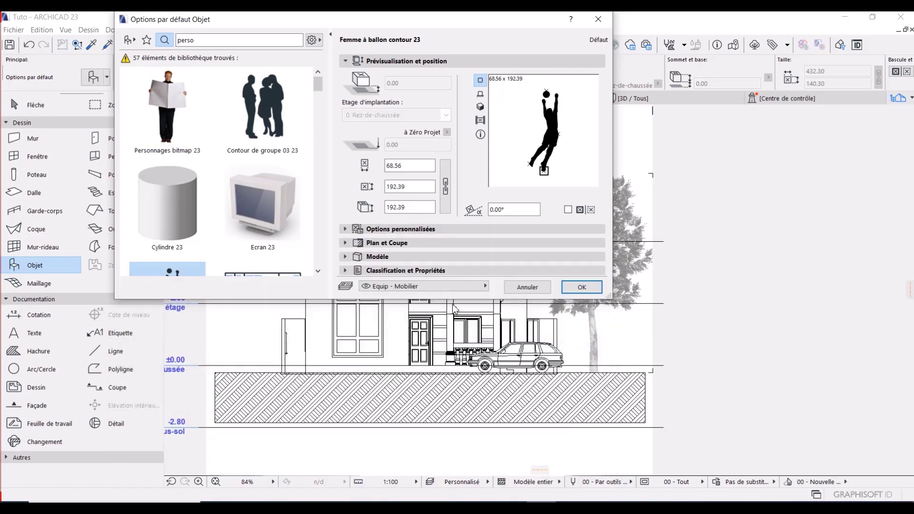
{"action": "left_click", "coordinate": [582, 287]}
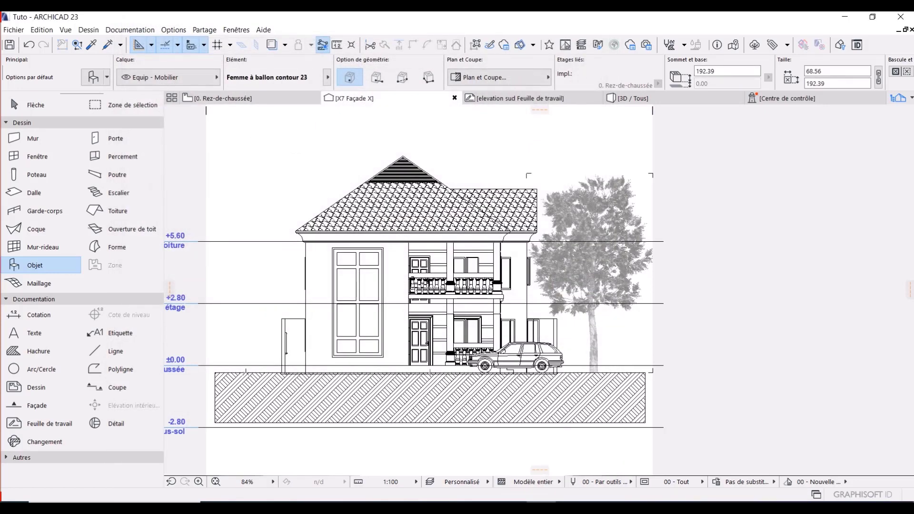
Step: Place the ball-playing woman silhouette on the ground line, on the side of the house opposite the tree
{"action": "left_click", "coordinate": [240, 372]}
{"action": "scroll", "coordinate": [226, 359], "scroll_direction": "up", "scroll_amount": 3}
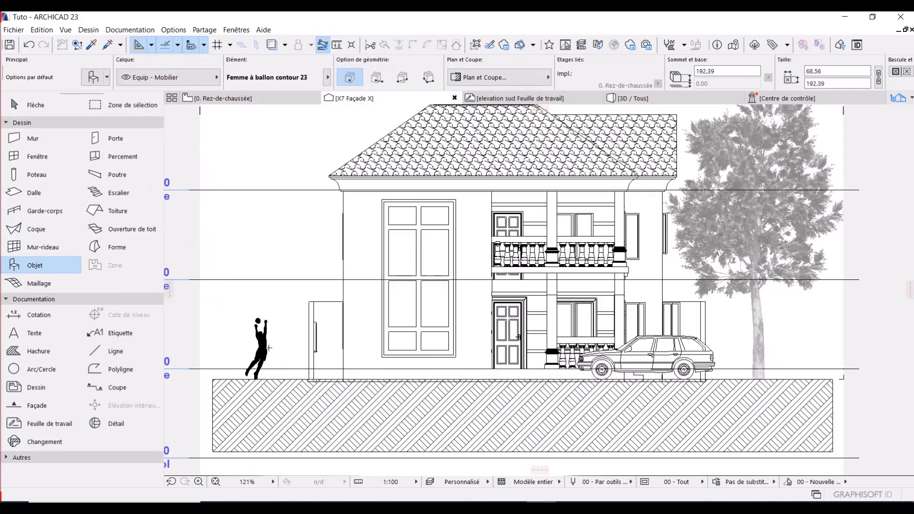
Step: Reopen the default object settings and select the silhouette Contour de femme assise 01 23 from the library results
{"action": "scroll", "coordinate": [386, 348], "scroll_direction": "down", "scroll_amount": 2}
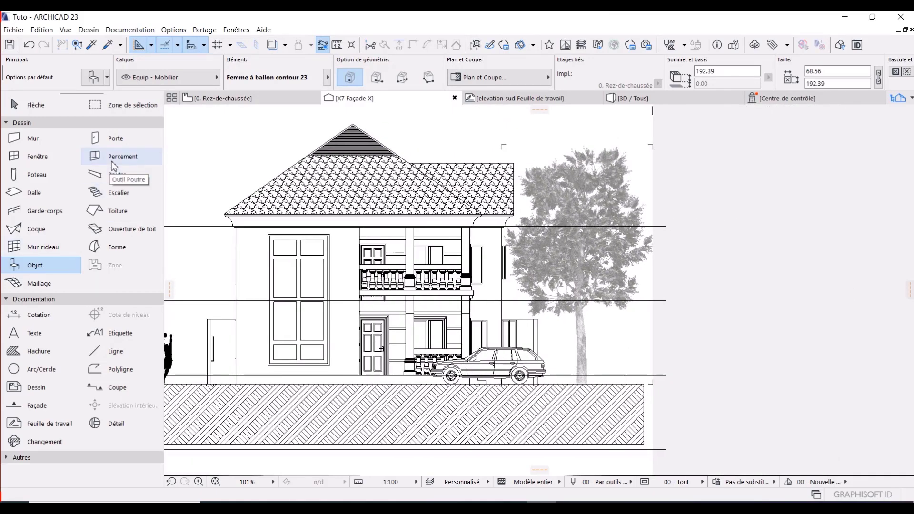
{"action": "key", "text": "ctrl+t"}
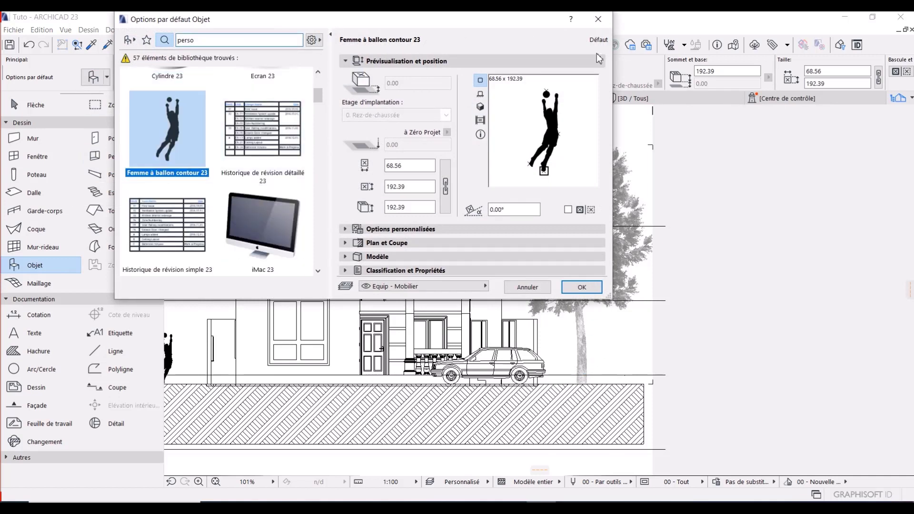
{"action": "scroll", "coordinate": [195, 188], "scroll_direction": "down", "scroll_amount": 3}
{"action": "scroll", "coordinate": [240, 229], "scroll_direction": "down", "scroll_amount": 2}
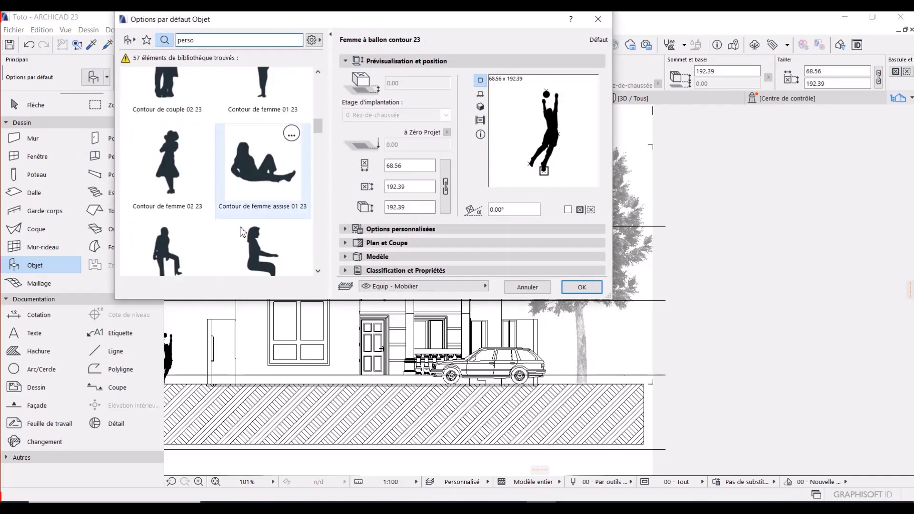
{"action": "left_click", "coordinate": [255, 189]}
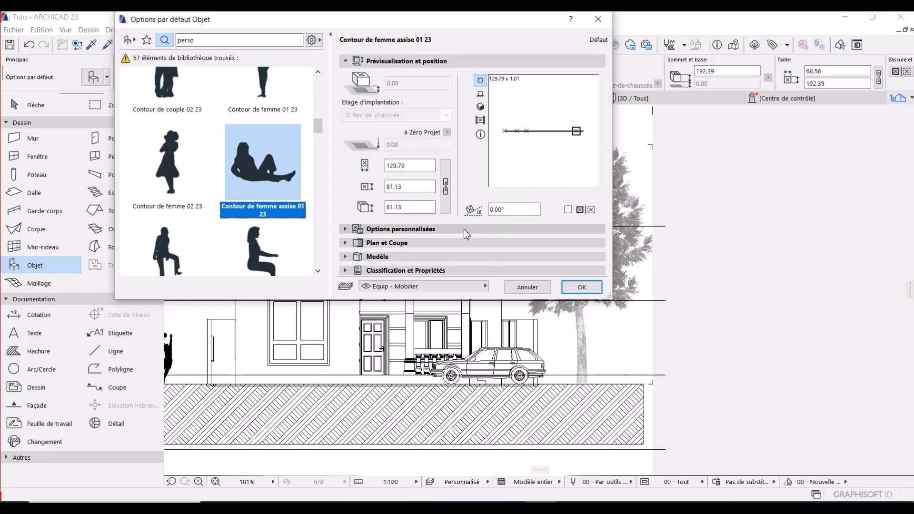
Step: Set the seated woman silhouette's view type to Vue de face and accept the object settings
{"action": "left_click", "coordinate": [464, 230]}
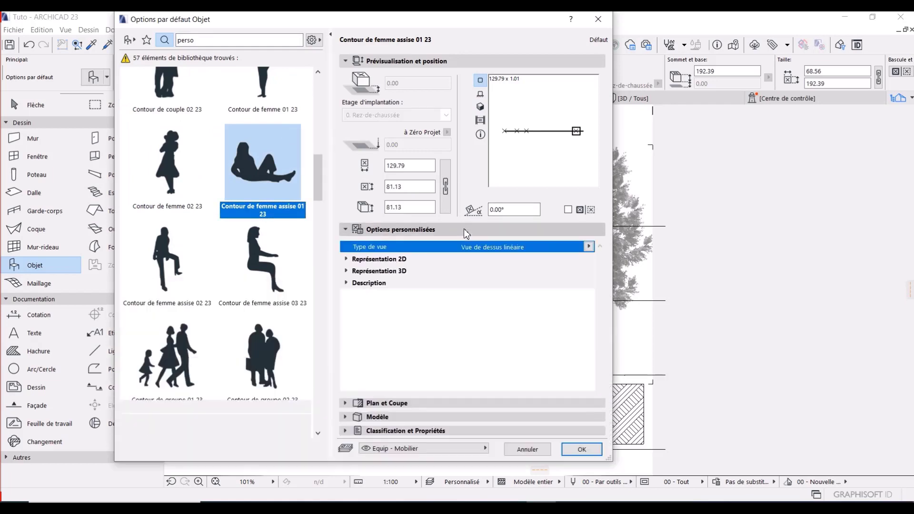
{"action": "left_click", "coordinate": [588, 246]}
{"action": "left_click", "coordinate": [606, 260]}
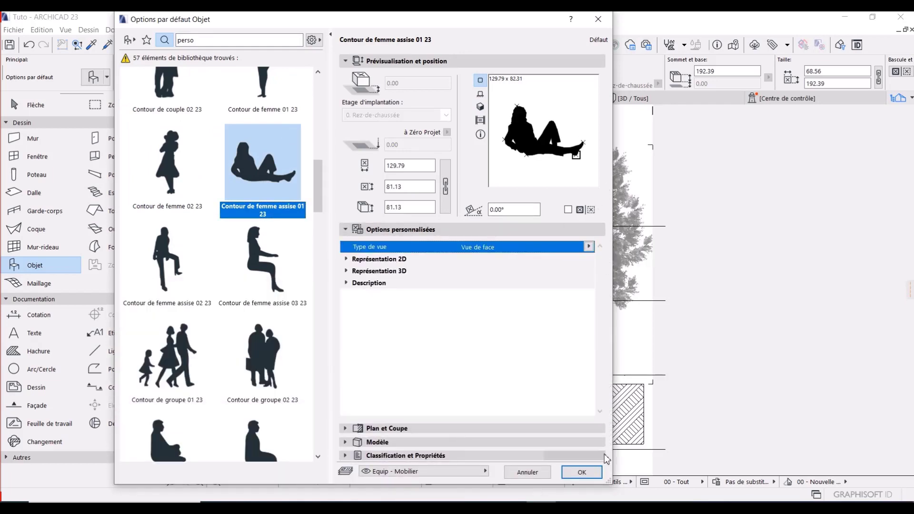
{"action": "left_click", "coordinate": [589, 471]}
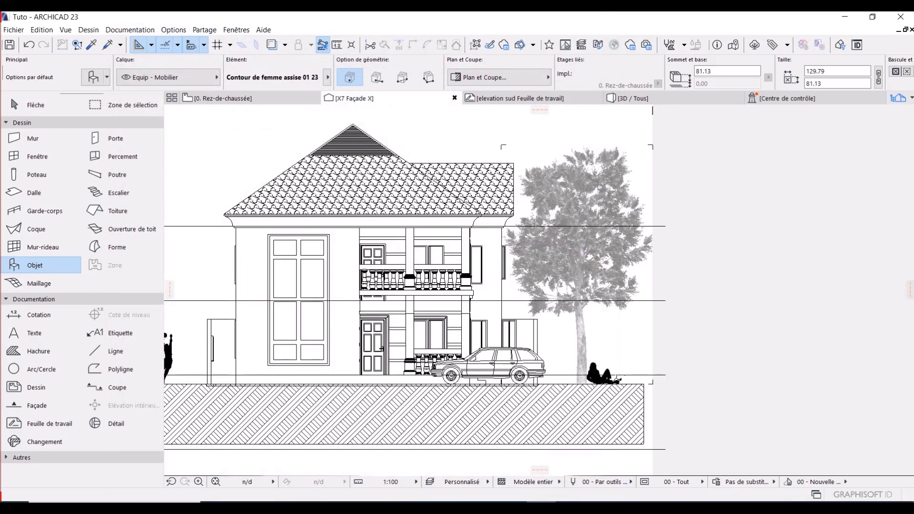
Step: Select the seated woman silhouette under the tree and change its display order relative to the tree
{"action": "middle_click_drag", "start_coordinate": [594, 369], "coordinate": [567, 376]}
{"action": "key", "text": "Escape"}
{"action": "left_click", "coordinate": [568, 376]}
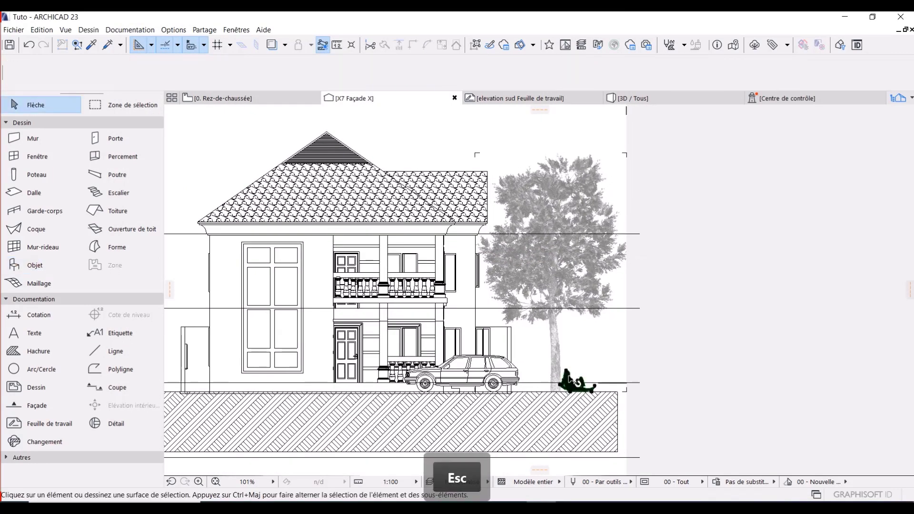
{"action": "right_click", "coordinate": [567, 376]}
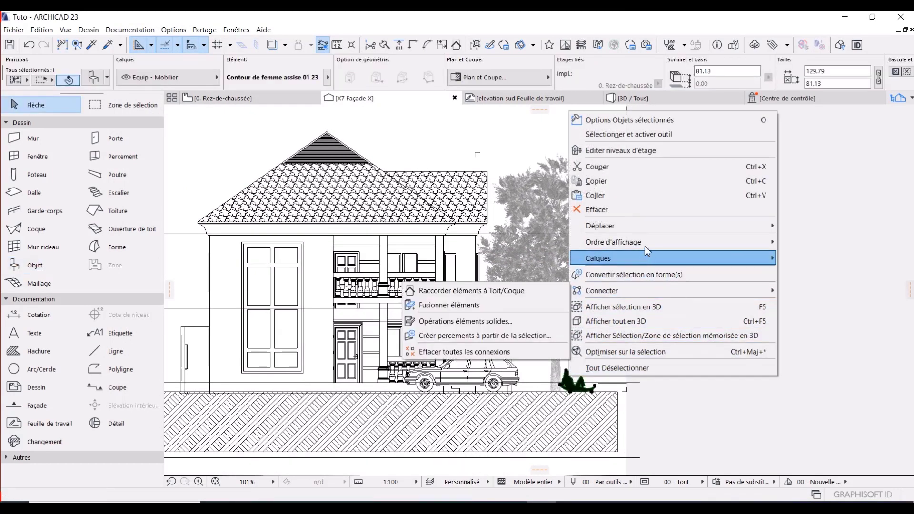
{"action": "mouse_move", "coordinate": [563, 250]}
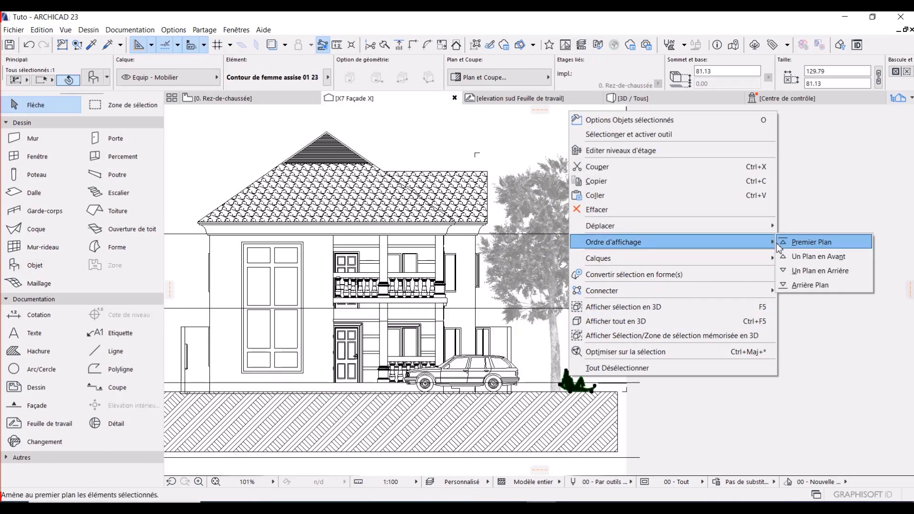
{"action": "left_click", "coordinate": [807, 277]}
{"action": "key", "text": "Escape"}
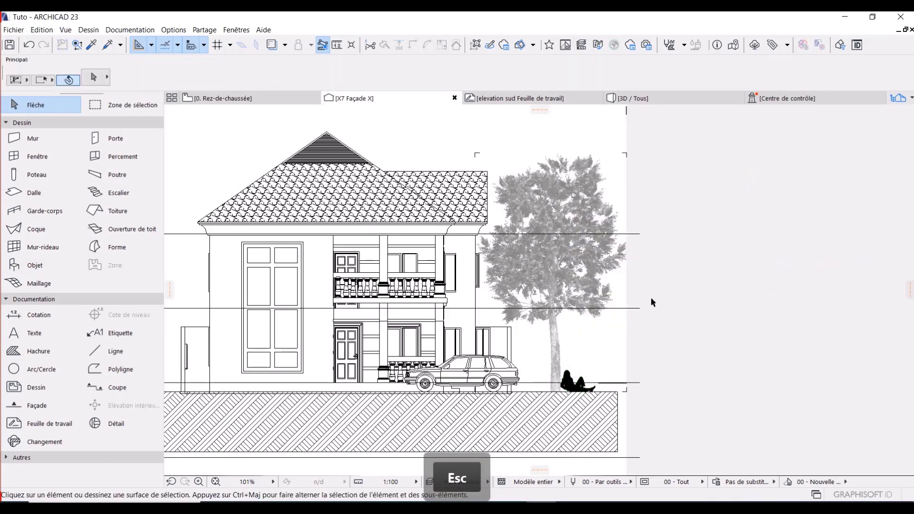
Step: Compare the façade with the finished elevation on the elevation sud worksheet, and return to the X7 façade view
{"action": "middle_click_drag", "start_coordinate": [577, 335], "coordinate": [574, 341]}
{"action": "scroll", "coordinate": [542, 333], "scroll_direction": "down", "scroll_amount": 2}
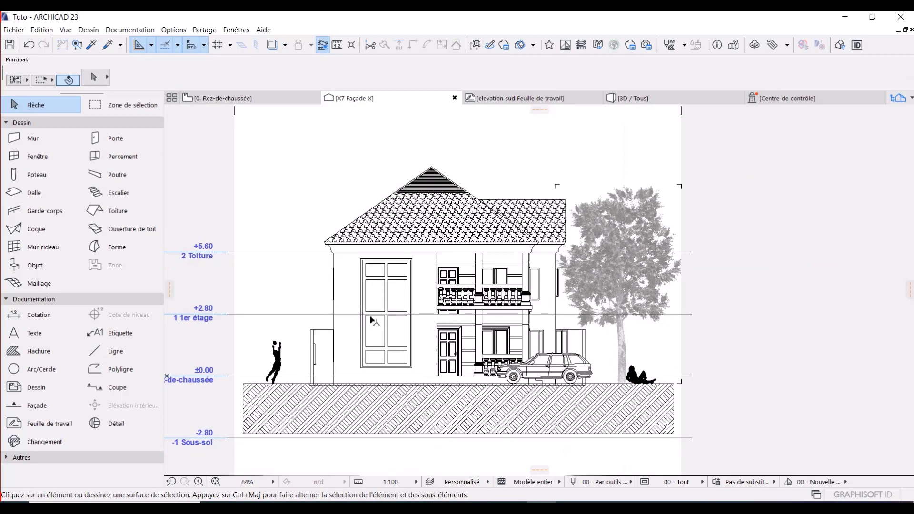
{"action": "middle_click_drag", "start_coordinate": [369, 318], "coordinate": [307, 364]}
{"action": "scroll", "coordinate": [418, 228], "scroll_direction": "down", "scroll_amount": 2}
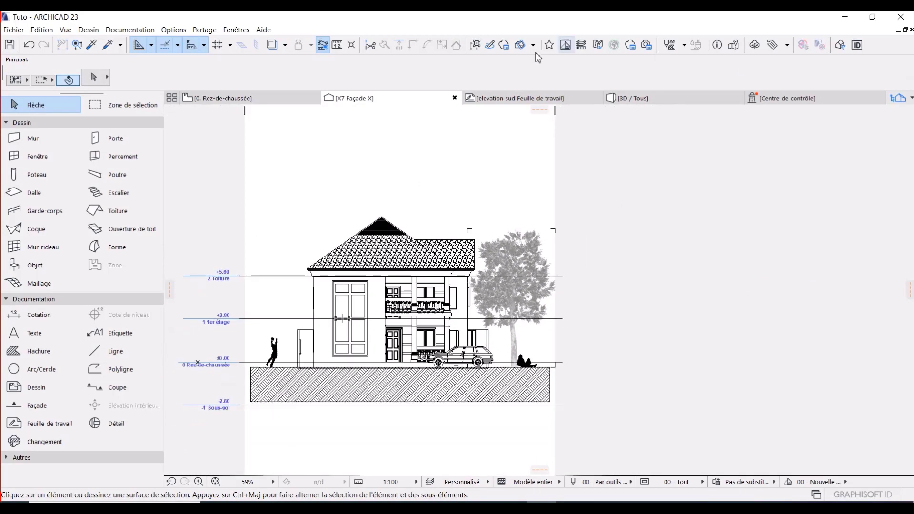
{"action": "left_click", "coordinate": [497, 94]}
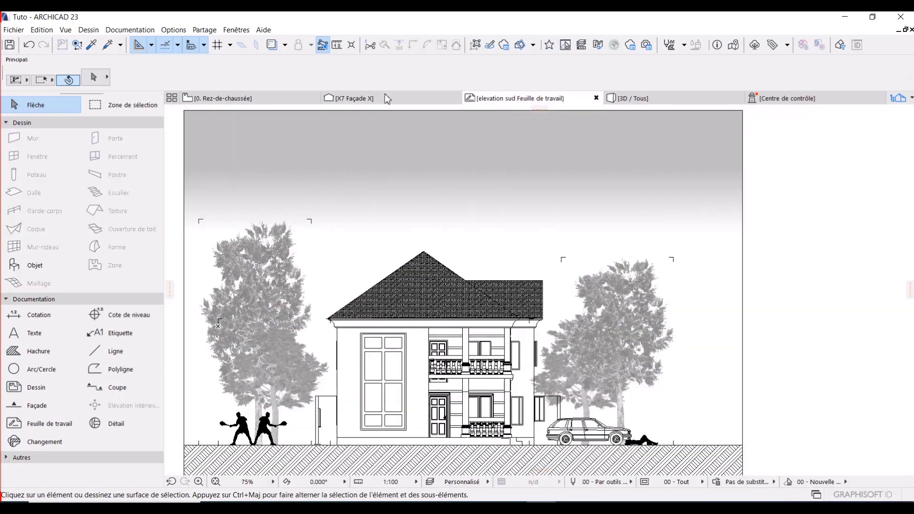
{"action": "left_click", "coordinate": [387, 99]}
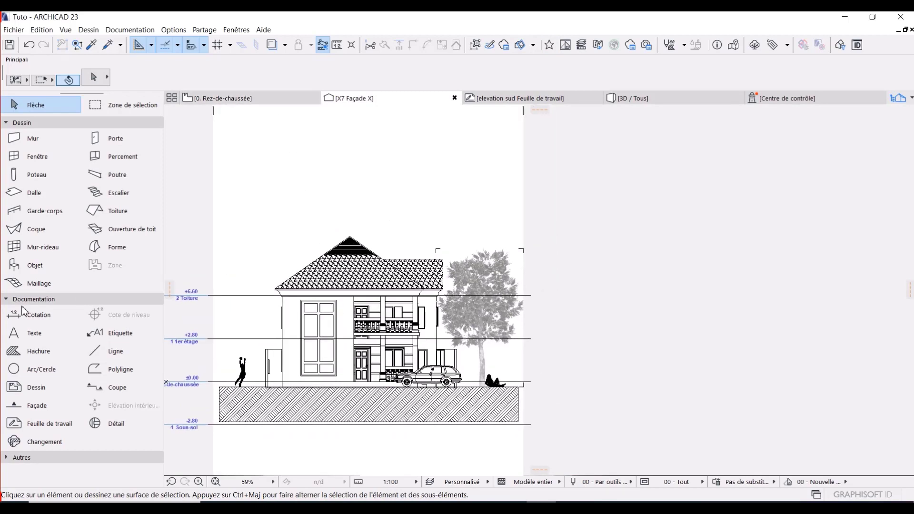
Step: Draw a rectangular background hatch from the ground hatch's upper edge, spanning its full width and about 1390 high, and leave it selected
{"action": "left_click", "coordinate": [38, 351]}
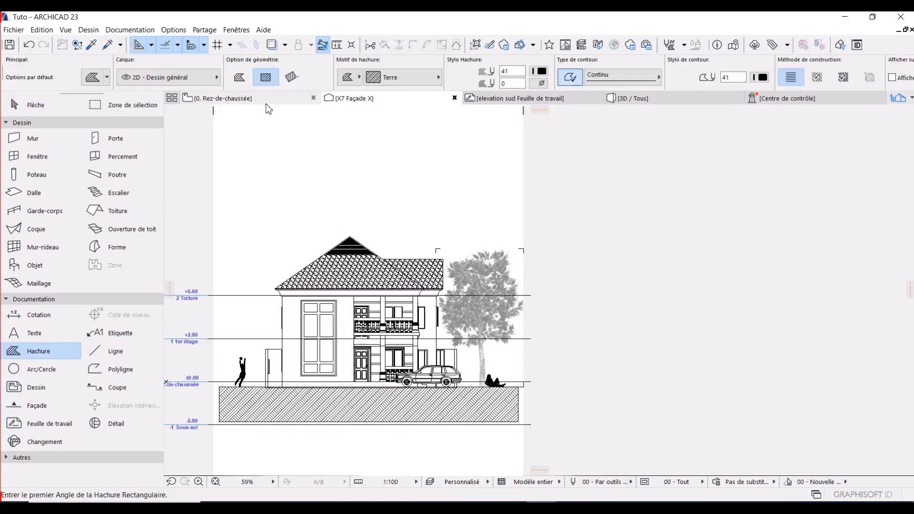
{"action": "left_click", "coordinate": [219, 386]}
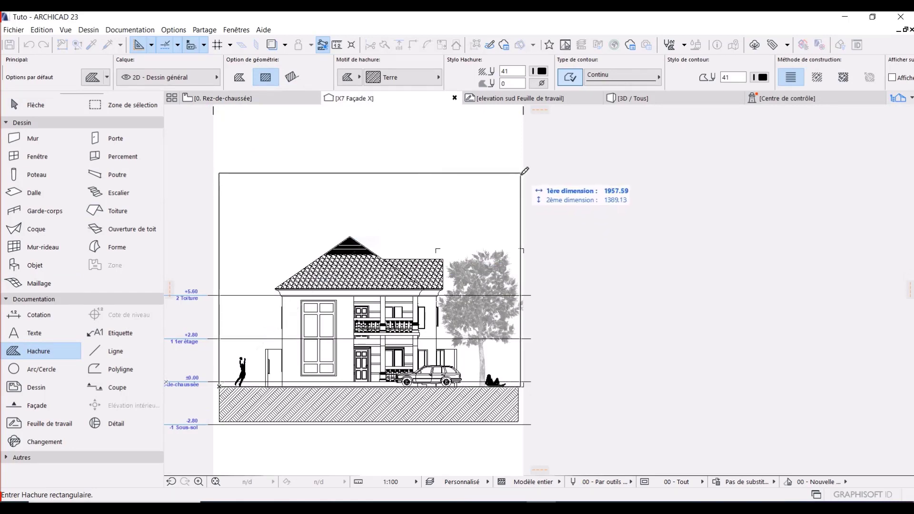
{"action": "left_click", "coordinate": [518, 173]}
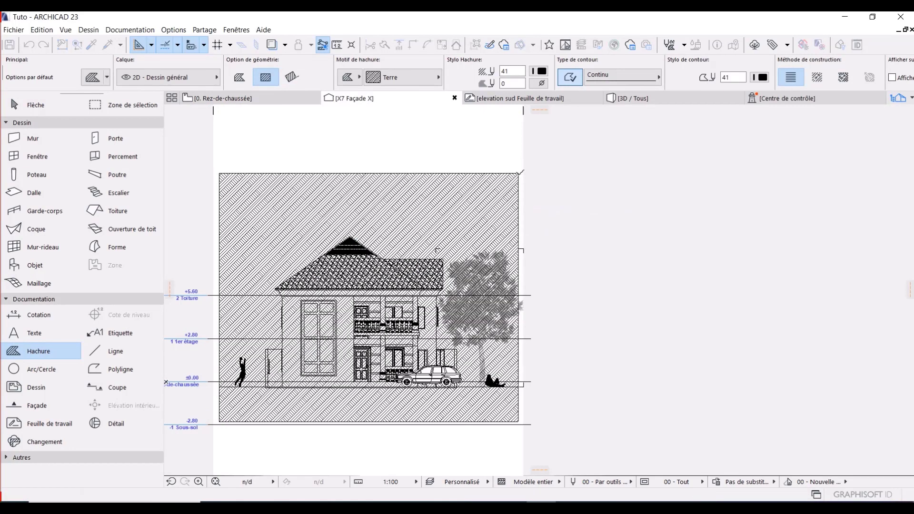
{"action": "key", "text": "Escape"}
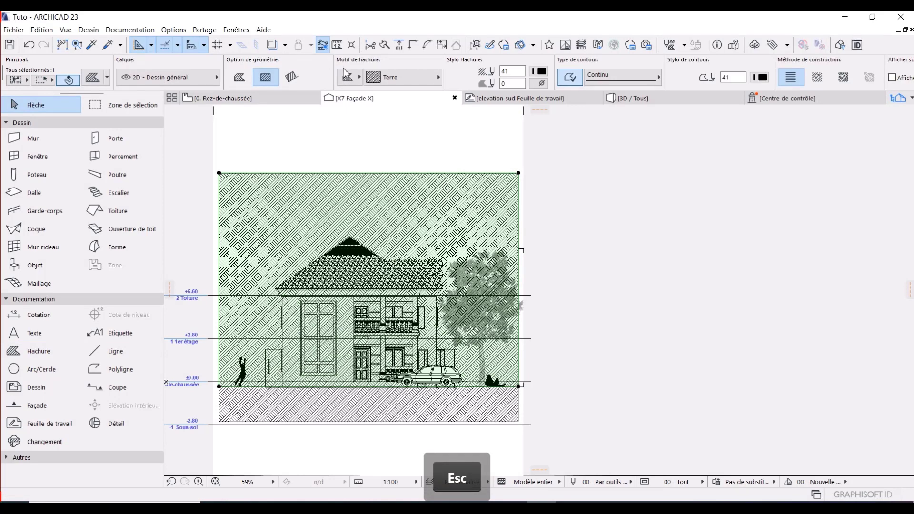
Step: Change the selected background hatch's fill pattern to the linear gradient Hachure graduée linéaire
{"action": "left_click", "coordinate": [352, 77]}
{"action": "left_click", "coordinate": [374, 75]}
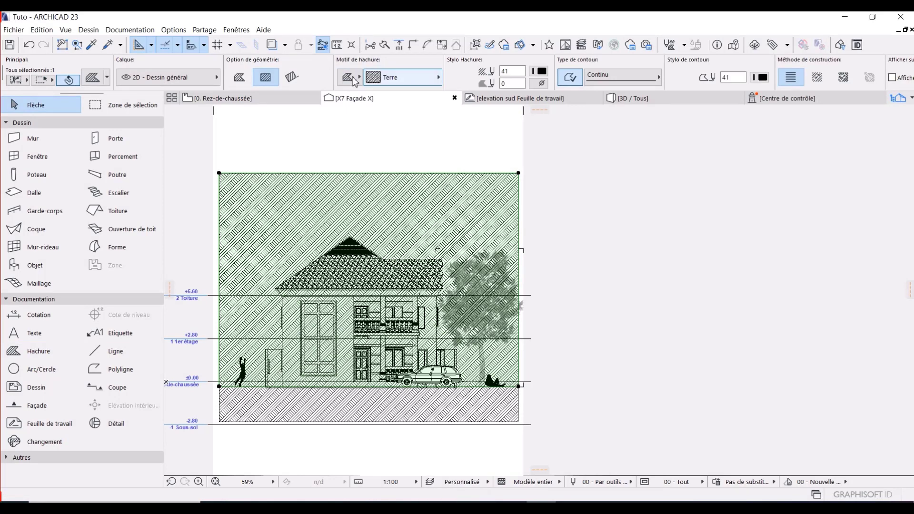
{"action": "left_click", "coordinate": [409, 77]}
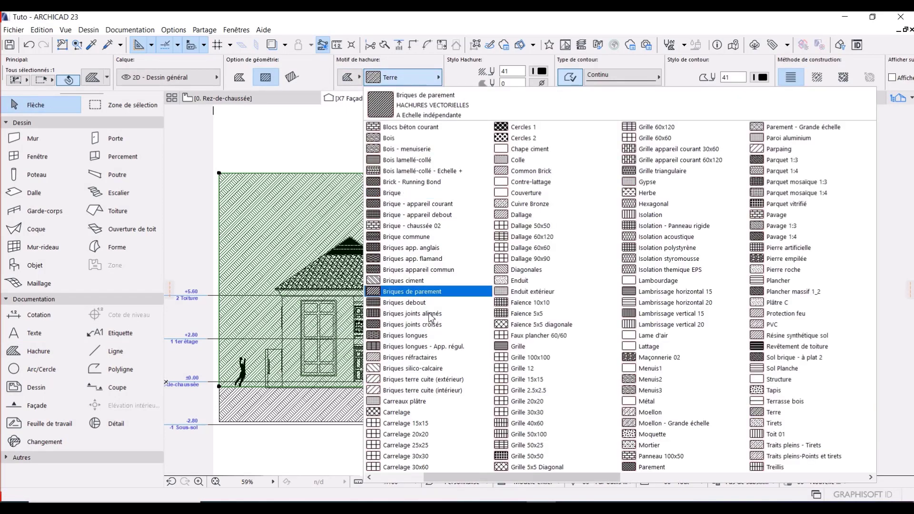
{"action": "scroll", "coordinate": [431, 319], "scroll_direction": "down", "scroll_amount": 3}
{"action": "scroll", "coordinate": [431, 319], "scroll_direction": "up", "scroll_amount": 4}
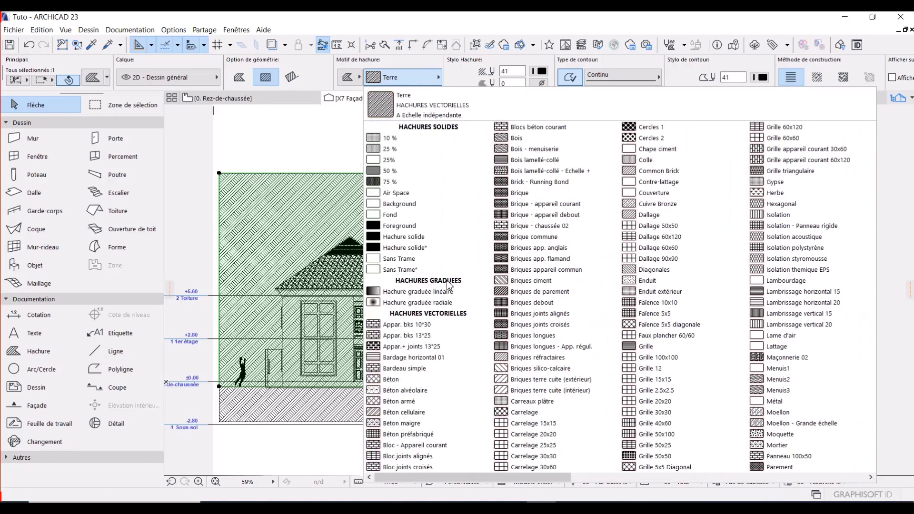
{"action": "left_click", "coordinate": [401, 292]}
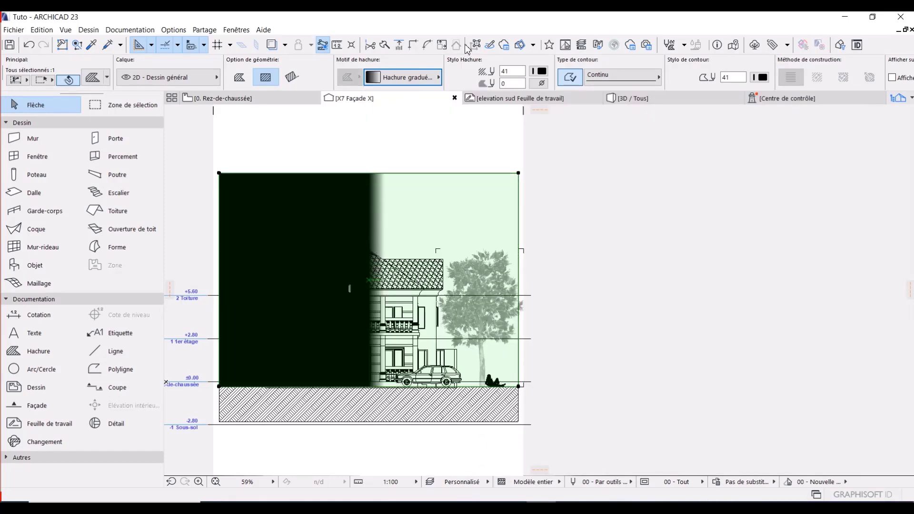
Step: Try pens 81, 101, 102 and 105 as the background gradient hatch's foreground colour
{"action": "left_click", "coordinate": [542, 71]}
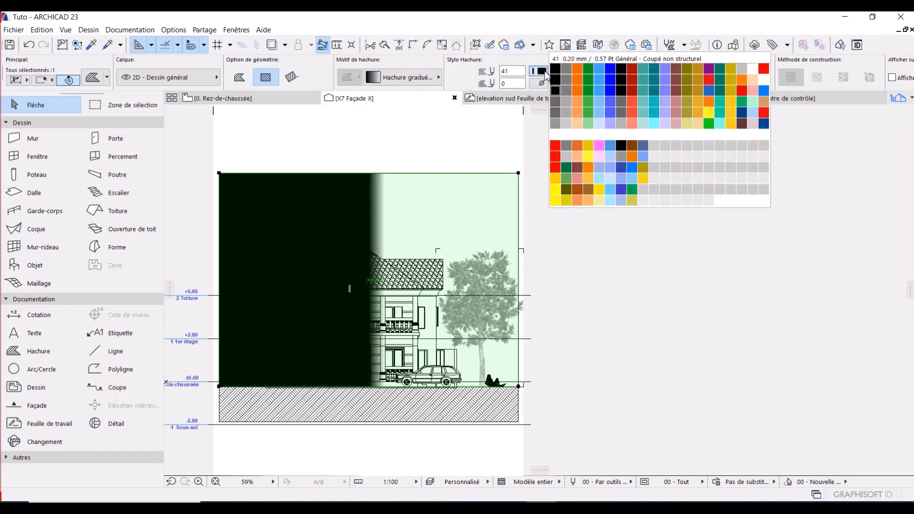
{"action": "left_click", "coordinate": [554, 112]}
{"action": "left_click", "coordinate": [541, 71]}
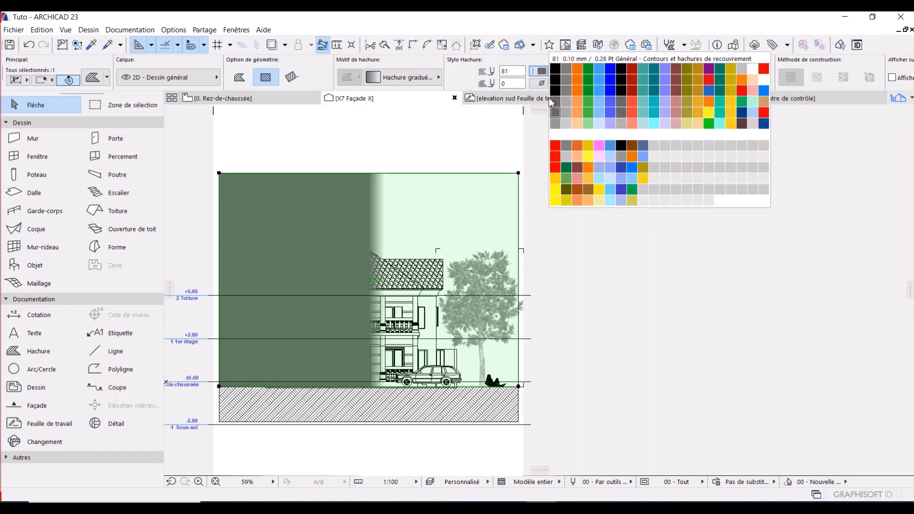
{"action": "left_click", "coordinate": [553, 122]}
{"action": "left_click", "coordinate": [542, 72]}
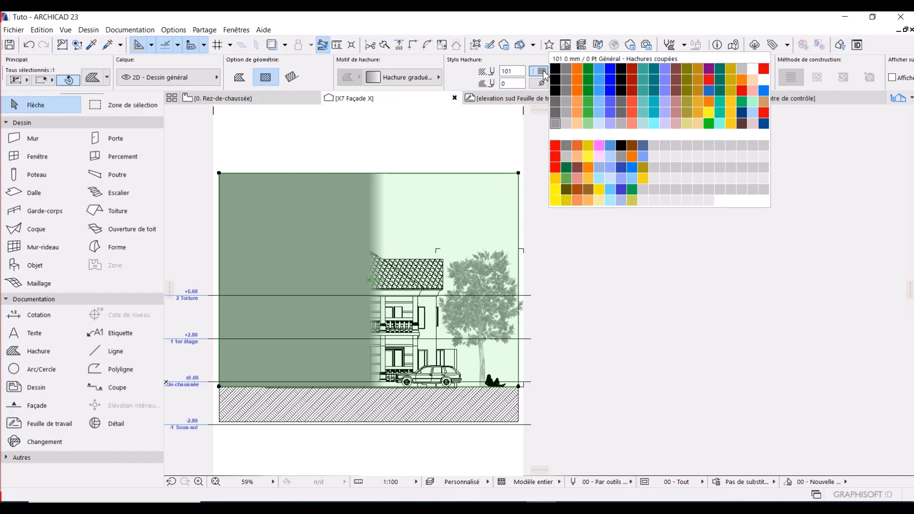
{"action": "left_click", "coordinate": [566, 124]}
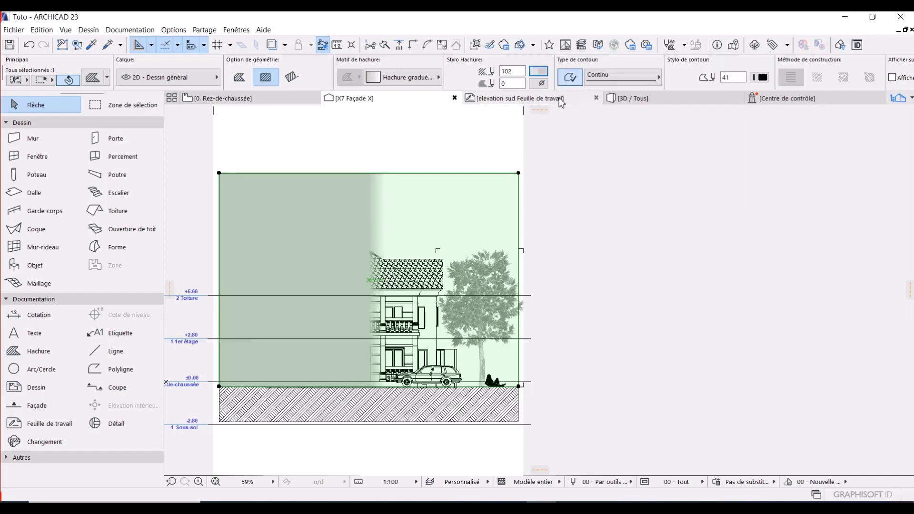
{"action": "left_click", "coordinate": [538, 71]}
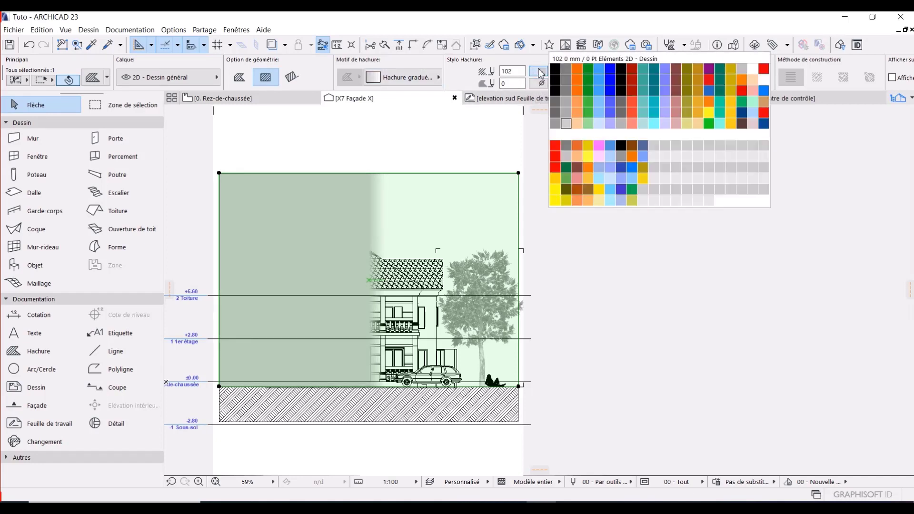
{"action": "left_click", "coordinate": [568, 122]}
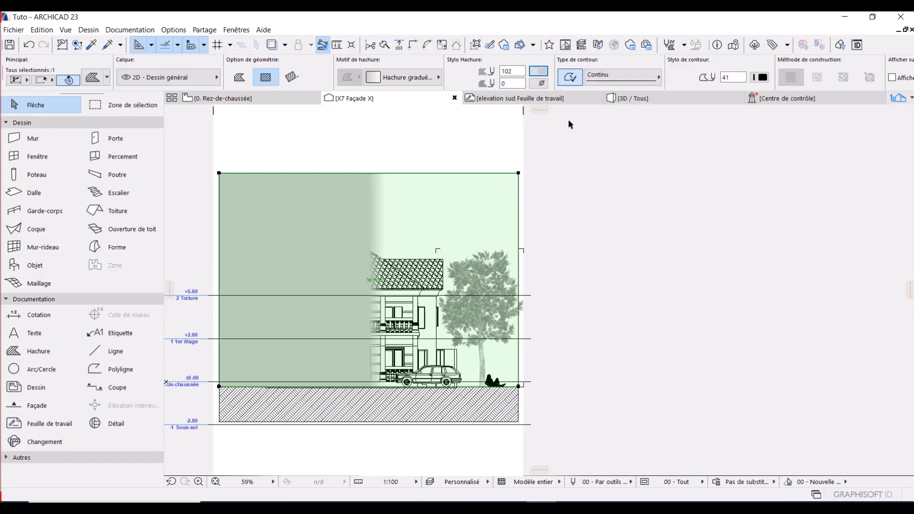
{"action": "left_click", "coordinate": [538, 71]}
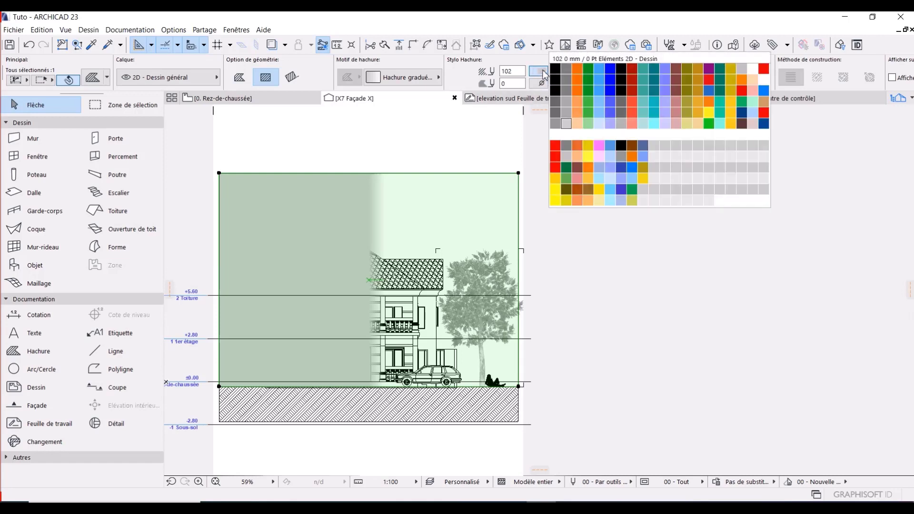
{"action": "left_click", "coordinate": [599, 123]}
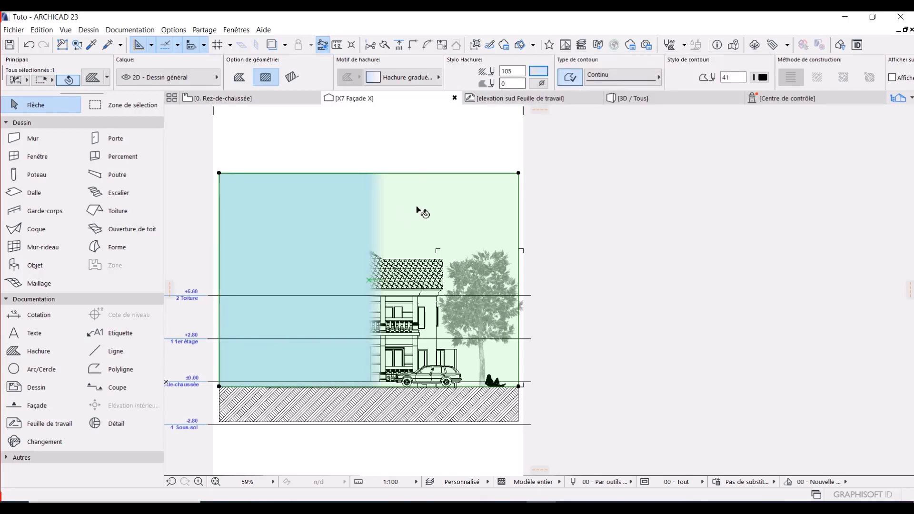
Step: Set the background gradient hatch's foreground pen to 174, a light grey
{"action": "left_click", "coordinate": [539, 82]}
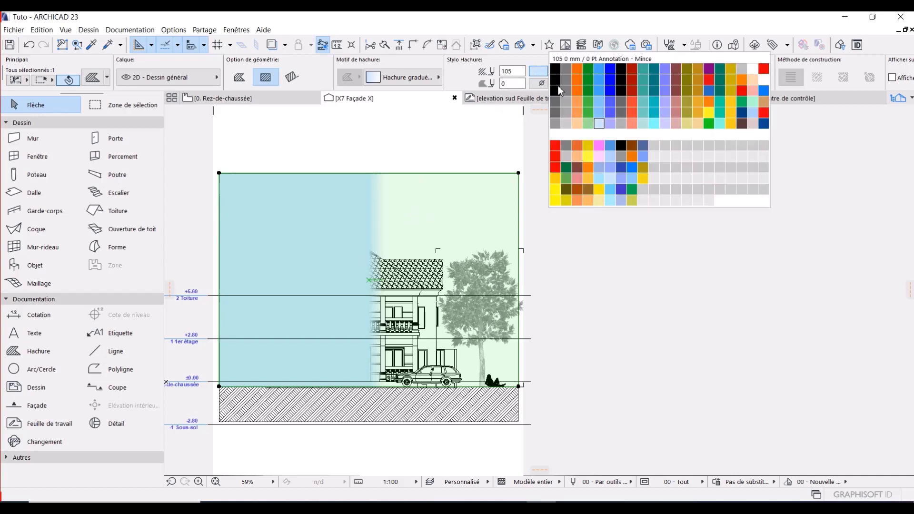
{"action": "left_click", "coordinate": [697, 159]}
{"action": "scroll", "coordinate": [323, 276], "scroll_direction": "up", "scroll_amount": 3}
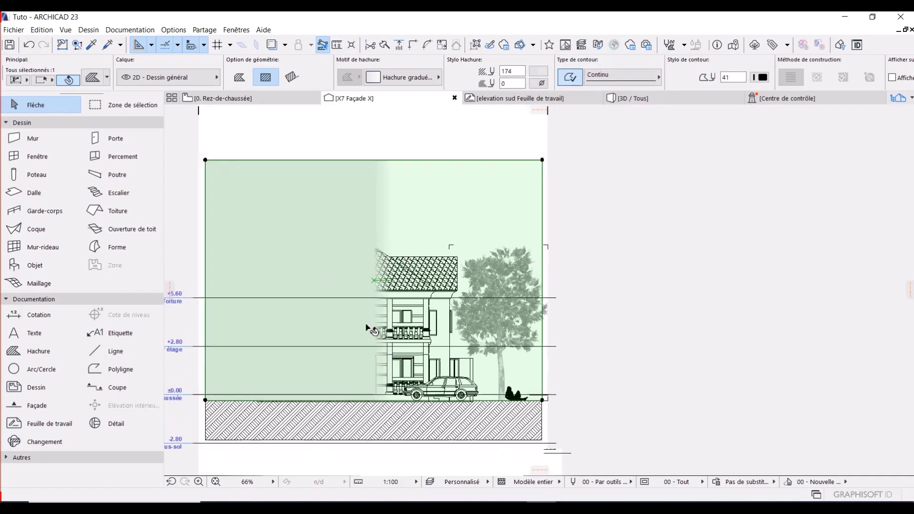
{"action": "scroll", "coordinate": [376, 285], "scroll_direction": "down", "scroll_amount": 3}
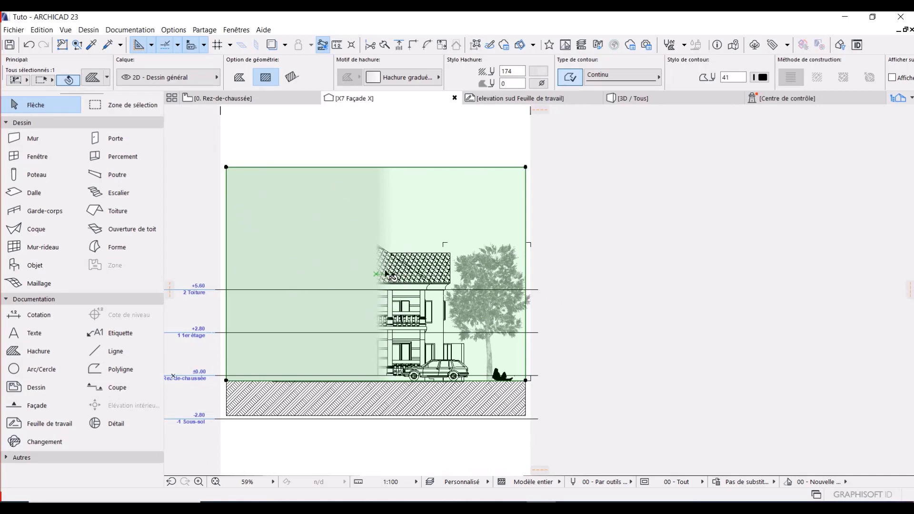
Step: Turn the background hatch's gradient vector from horizontal to vertically downward so the grey fades towards the ground
{"action": "scroll", "coordinate": [361, 289], "scroll_direction": "up", "scroll_amount": 4}
{"action": "scroll", "coordinate": [369, 230], "scroll_direction": "down", "scroll_amount": 2}
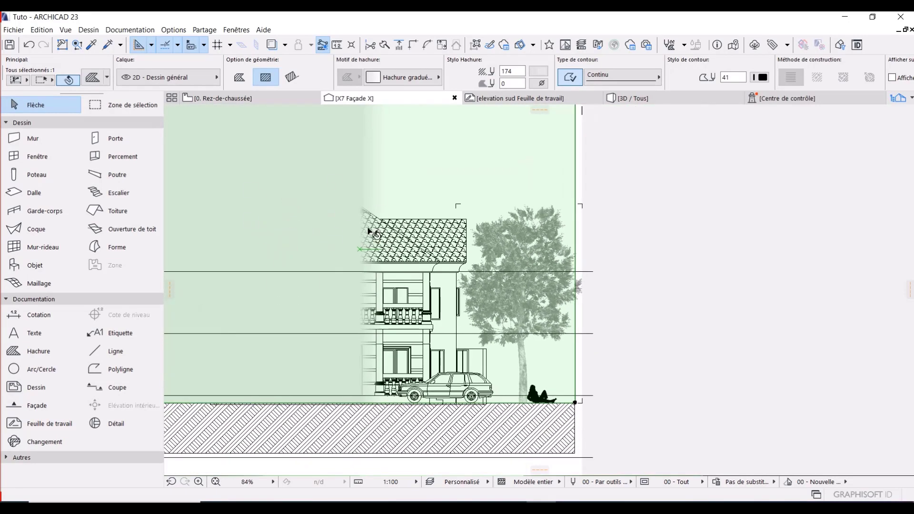
{"action": "scroll", "coordinate": [397, 266], "scroll_direction": "up", "scroll_amount": 7}
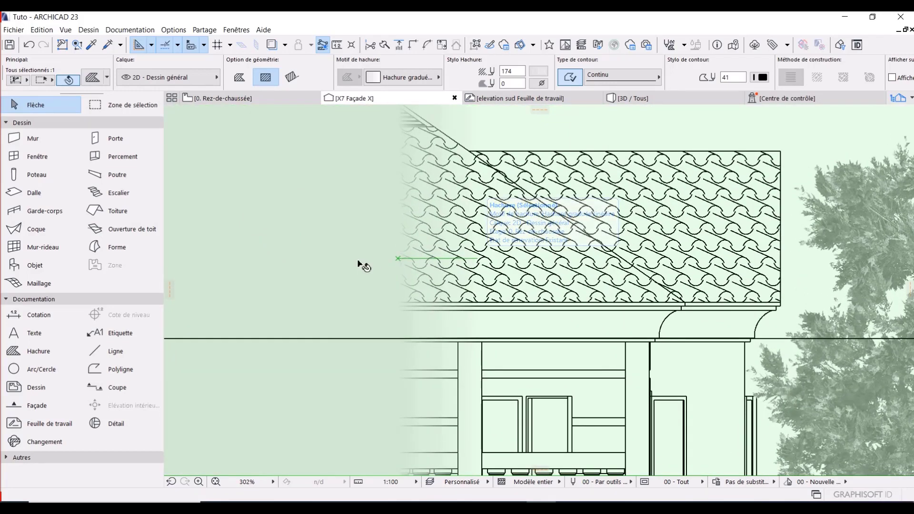
{"action": "left_click", "coordinate": [476, 261]}
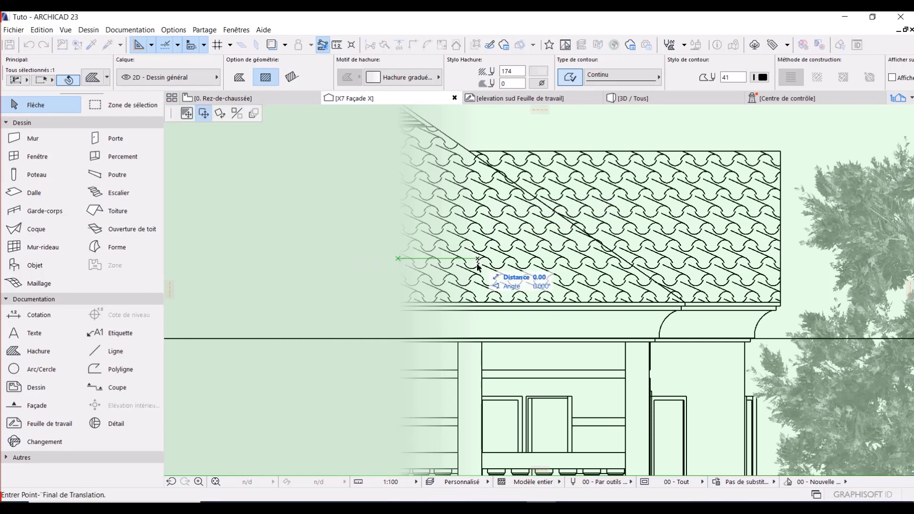
{"action": "left_click", "coordinate": [187, 113]}
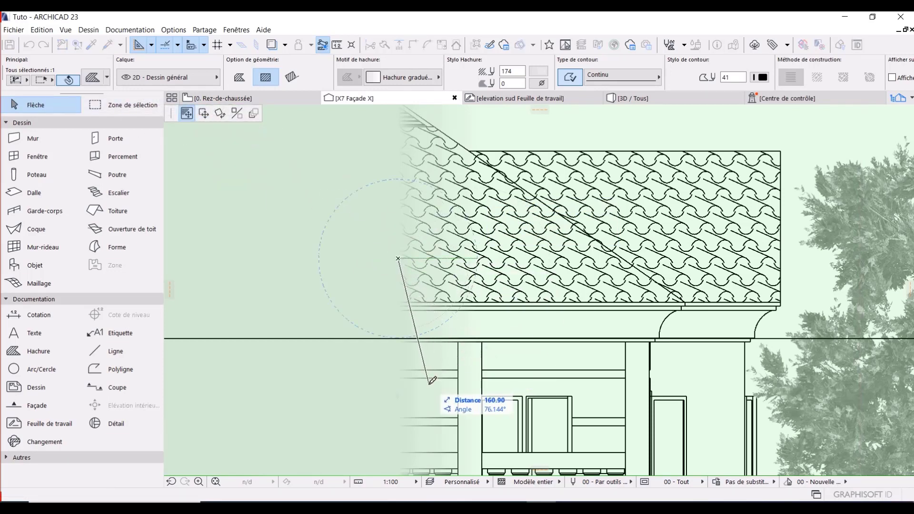
{"action": "left_click", "coordinate": [400, 384]}
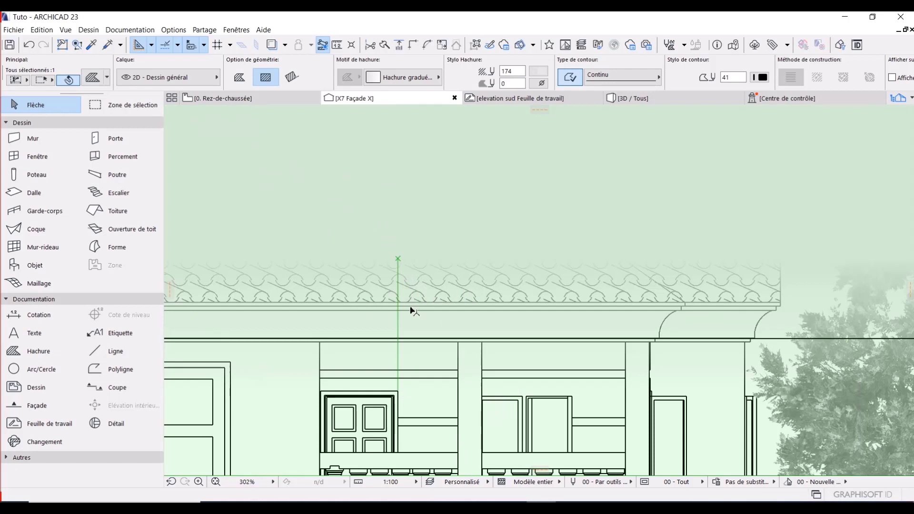
Step: Move the gradient vector's origin straight up into the sky above the roof ridge
{"action": "scroll", "coordinate": [411, 310], "scroll_direction": "down", "scroll_amount": 5}
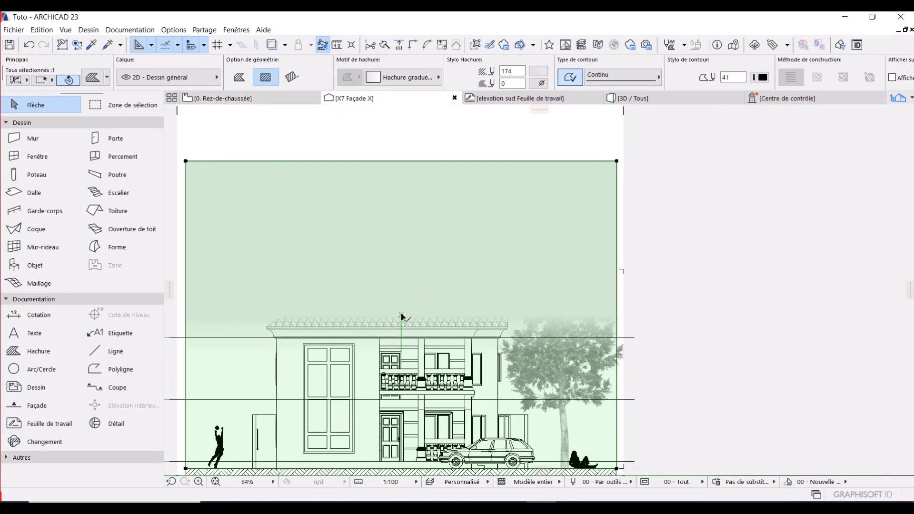
{"action": "left_click", "coordinate": [401, 315]}
{"action": "left_click", "coordinate": [401, 231]}
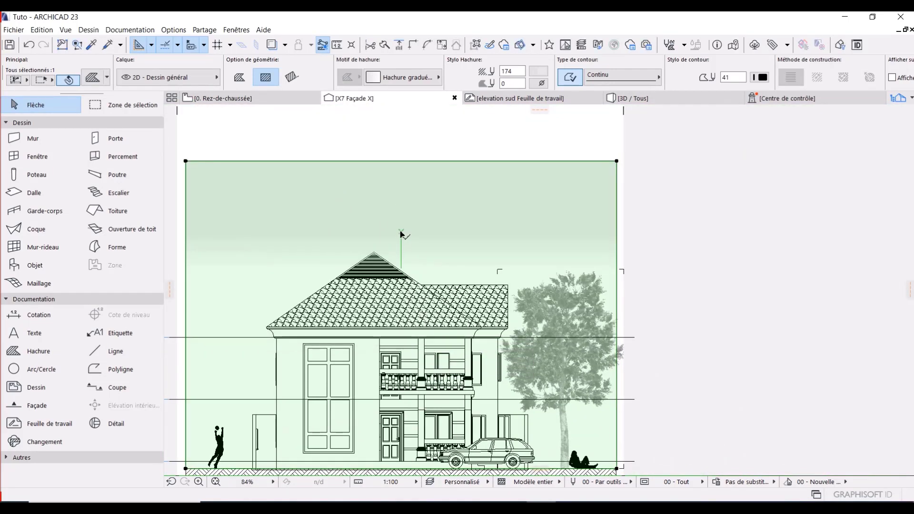
{"action": "scroll", "coordinate": [360, 204], "scroll_direction": "down", "scroll_amount": 2}
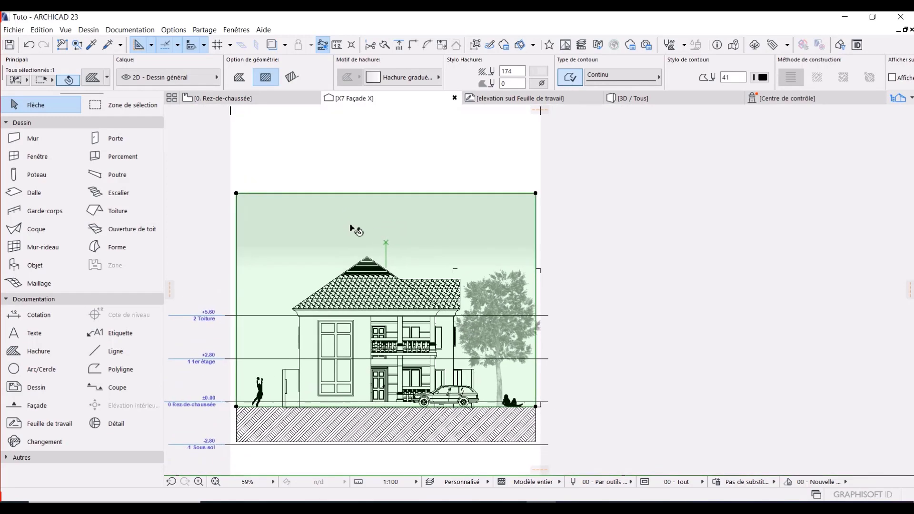
Step: Deselect the background hatch and inspect the grey sky gradient against the roof, tree and whole façade
{"action": "scroll", "coordinate": [374, 245], "scroll_direction": "up", "scroll_amount": 1}
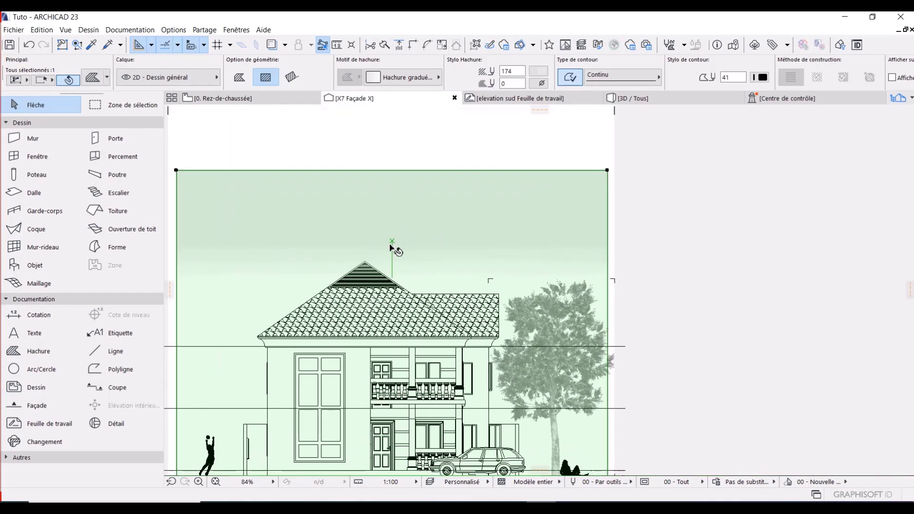
{"action": "scroll", "coordinate": [380, 181], "scroll_direction": "down", "scroll_amount": 3}
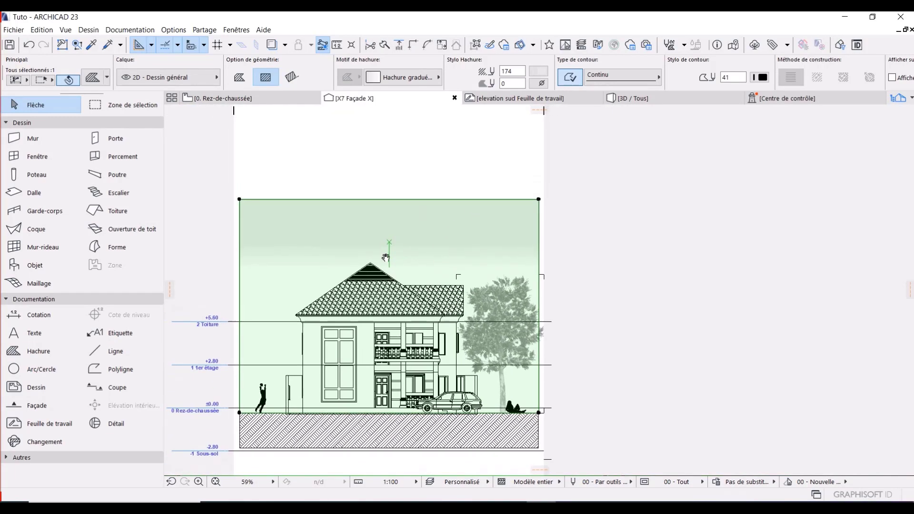
{"action": "left_click", "coordinate": [378, 173]}
{"action": "middle_click_drag", "start_coordinate": [418, 370], "coordinate": [424, 354]}
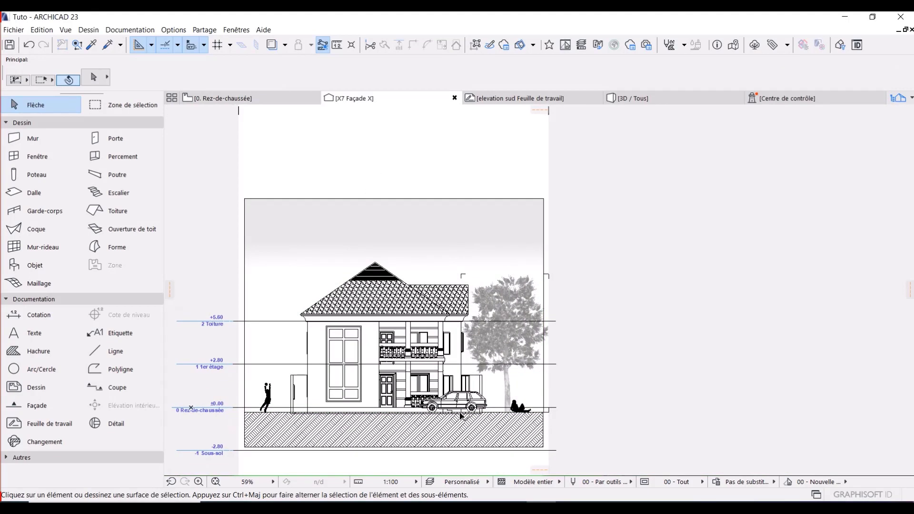
{"action": "middle_click_drag", "start_coordinate": [437, 298], "coordinate": [476, 278]}
{"action": "middle_click_drag", "start_coordinate": [347, 329], "coordinate": [400, 299]}
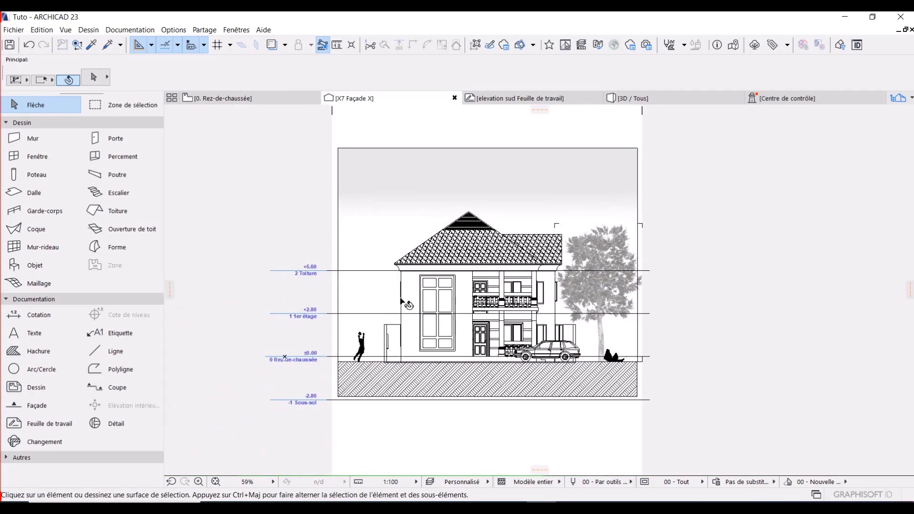
{"action": "middle_click_drag", "start_coordinate": [438, 238], "coordinate": [418, 251]}
{"action": "left_click", "coordinate": [452, 221]}
{"action": "key", "text": "Escape"}
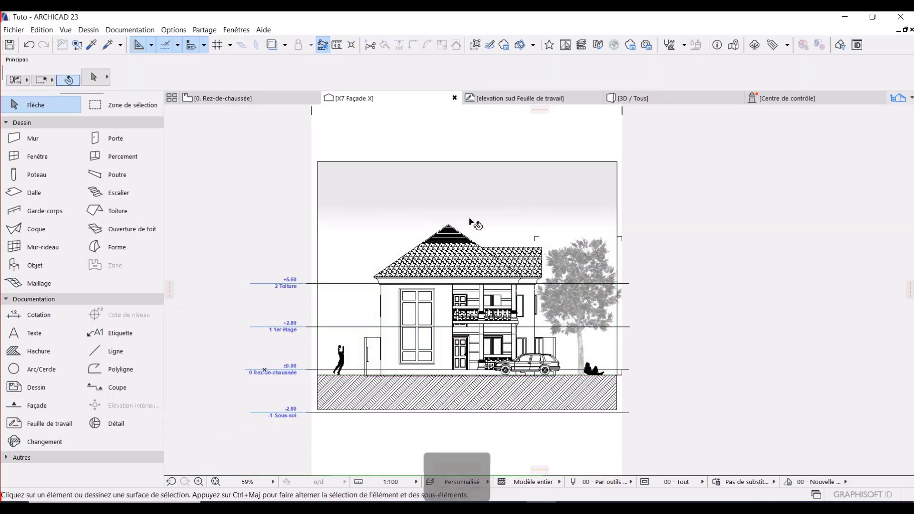
{"action": "middle_click_drag", "start_coordinate": [569, 297], "coordinate": [530, 293]}
{"action": "middle_click_drag", "start_coordinate": [501, 263], "coordinate": [500, 281]}
{"action": "middle_click_drag", "start_coordinate": [480, 241], "coordinate": [429, 226]}
{"action": "scroll", "coordinate": [478, 266], "scroll_direction": "up", "scroll_amount": 1}
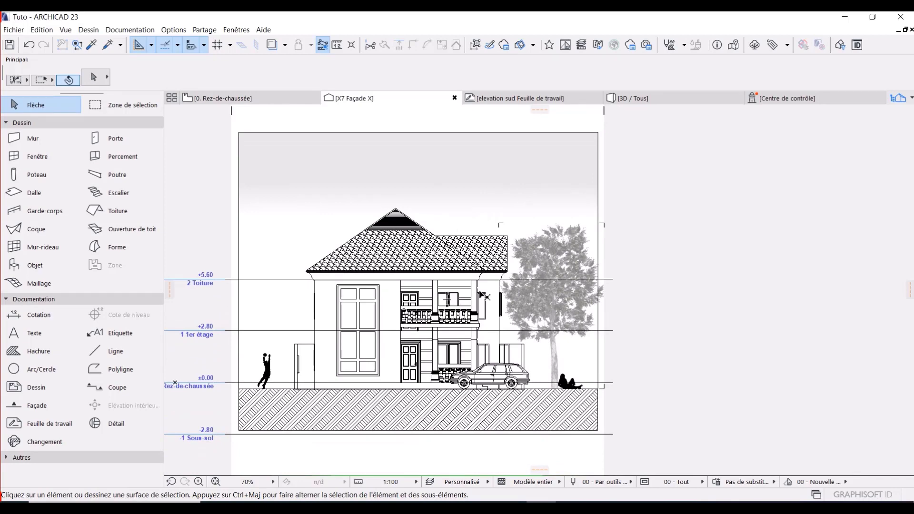
{"action": "middle_click_drag", "start_coordinate": [461, 325], "coordinate": [428, 295]}
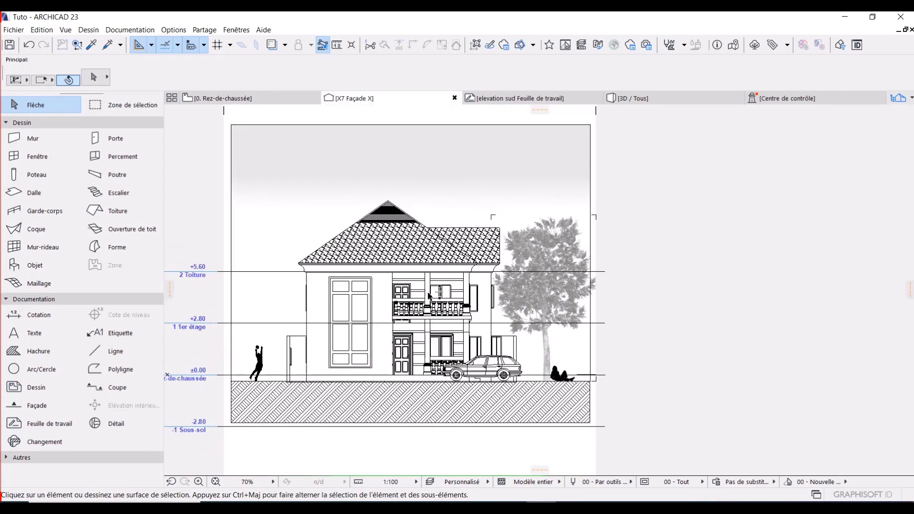
Step: In the X7 façade's model display options, fill cut surfaces with "Propres couleurs de surface (avec ombrage)"
{"action": "right_click", "coordinate": [381, 98]}
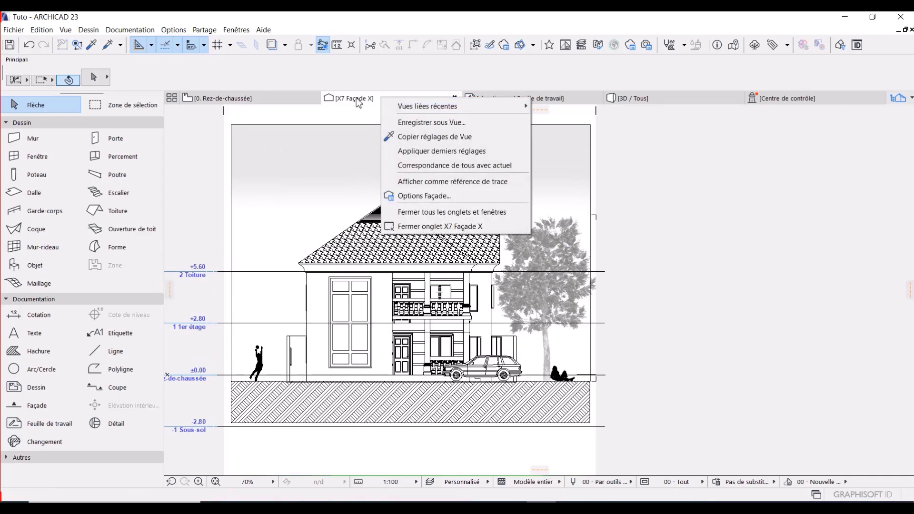
{"action": "left_click", "coordinate": [424, 194]}
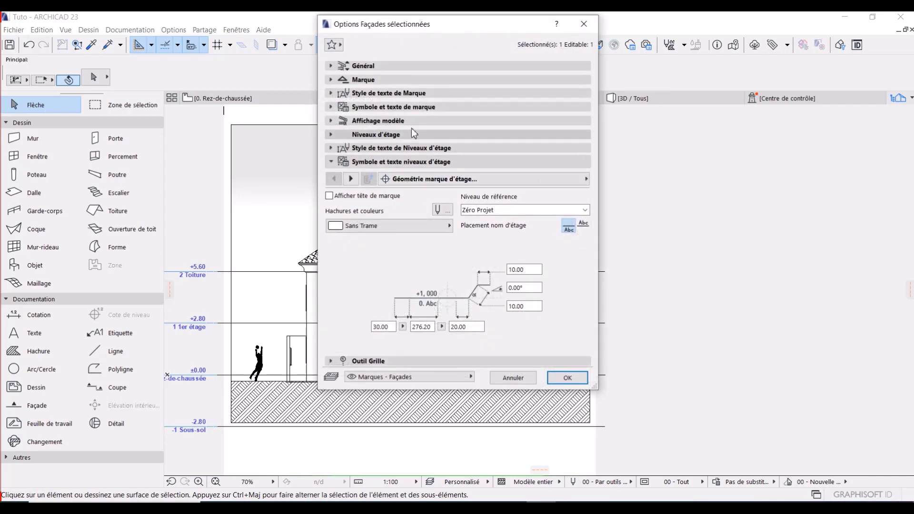
{"action": "left_click", "coordinate": [393, 121]}
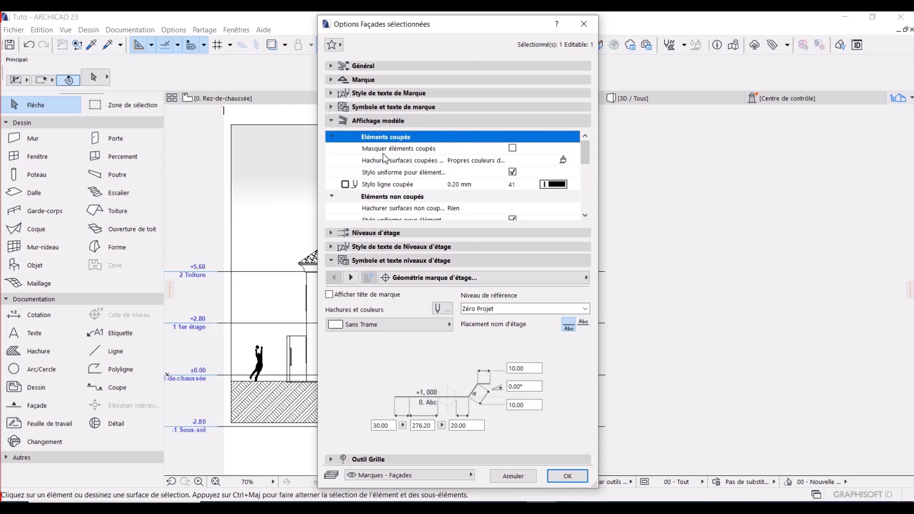
{"action": "left_click", "coordinate": [378, 163]}
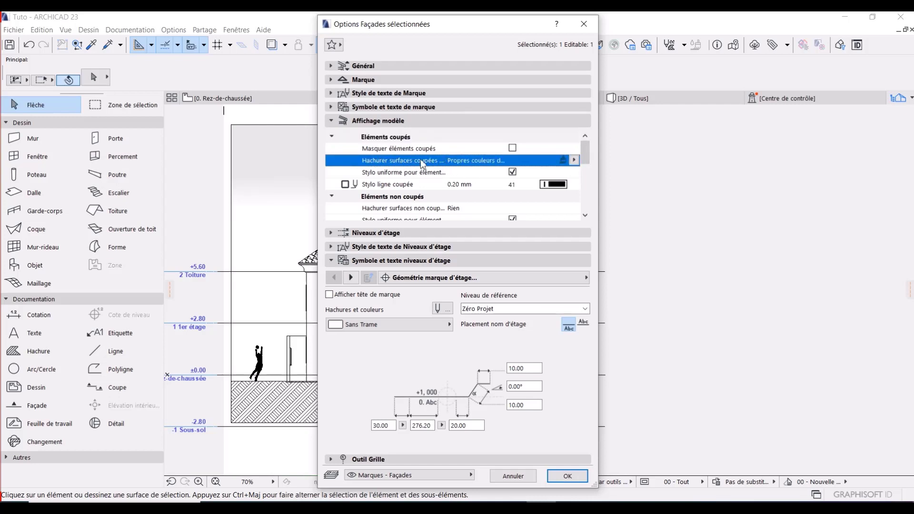
{"action": "left_click", "coordinate": [574, 160]}
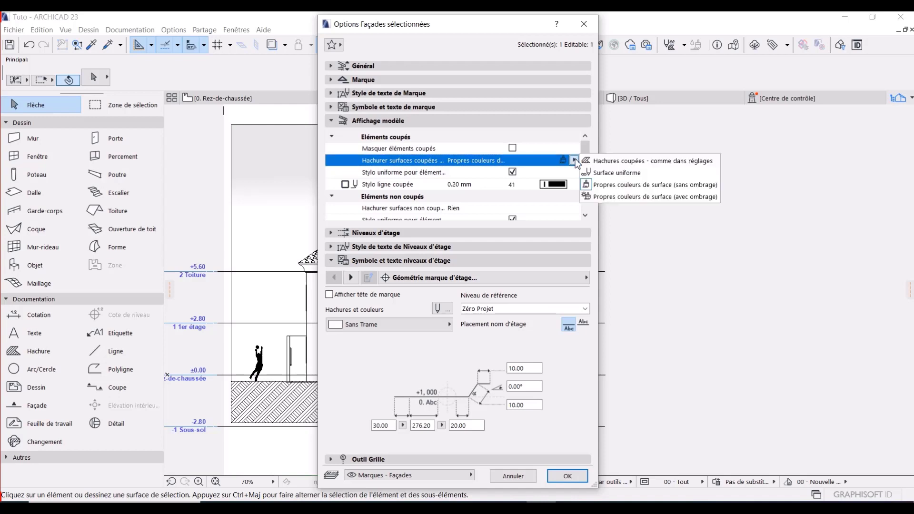
{"action": "left_click", "coordinate": [622, 197]}
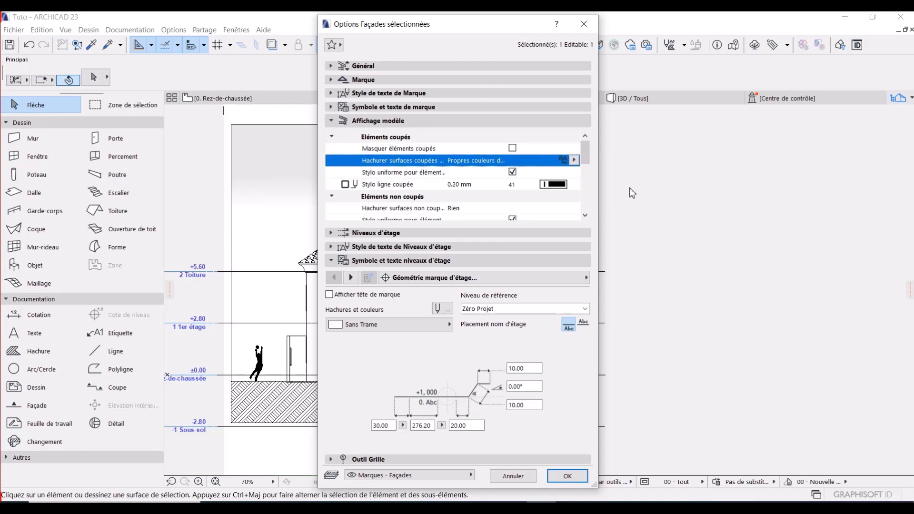
Step: Fill the façade's uncut surfaces with "Propres couleurs de surface (avec ombrage)" and apply the façade options
{"action": "left_click_drag", "start_coordinate": [582, 145], "coordinate": [589, 164]}
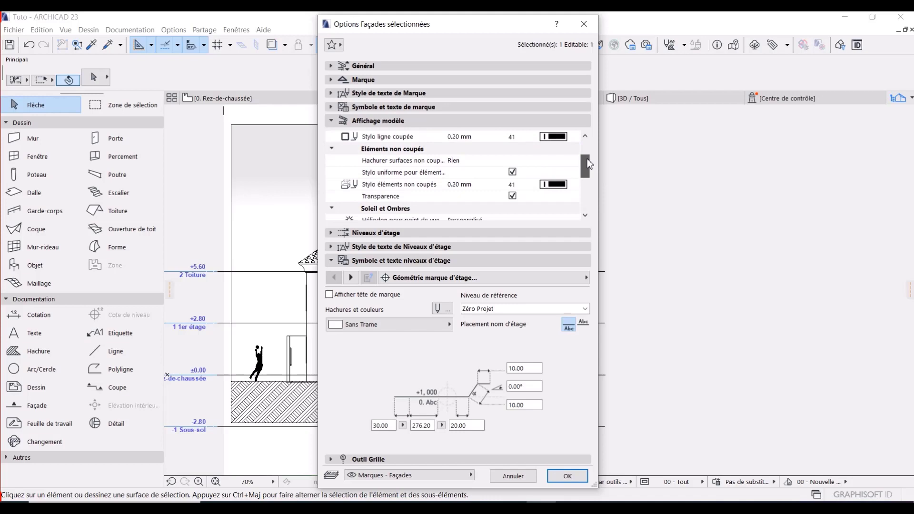
{"action": "left_click", "coordinate": [440, 163]}
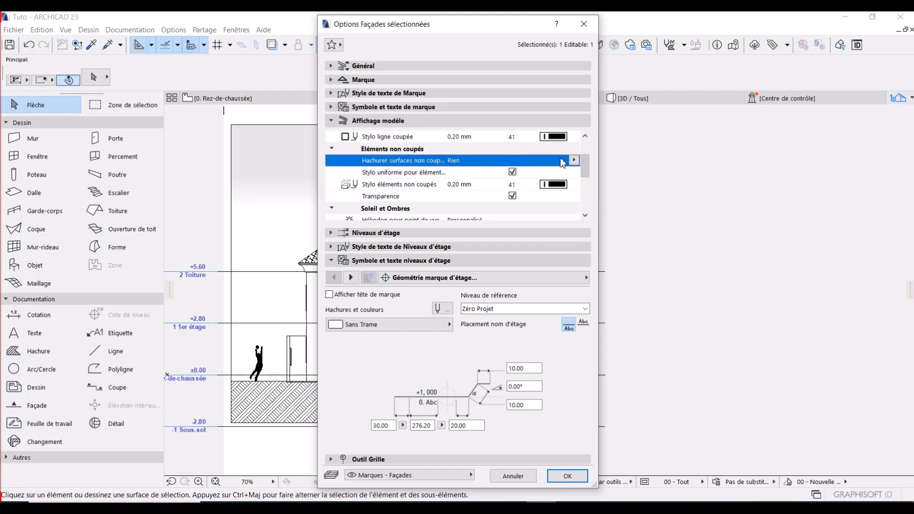
{"action": "left_click", "coordinate": [574, 161]}
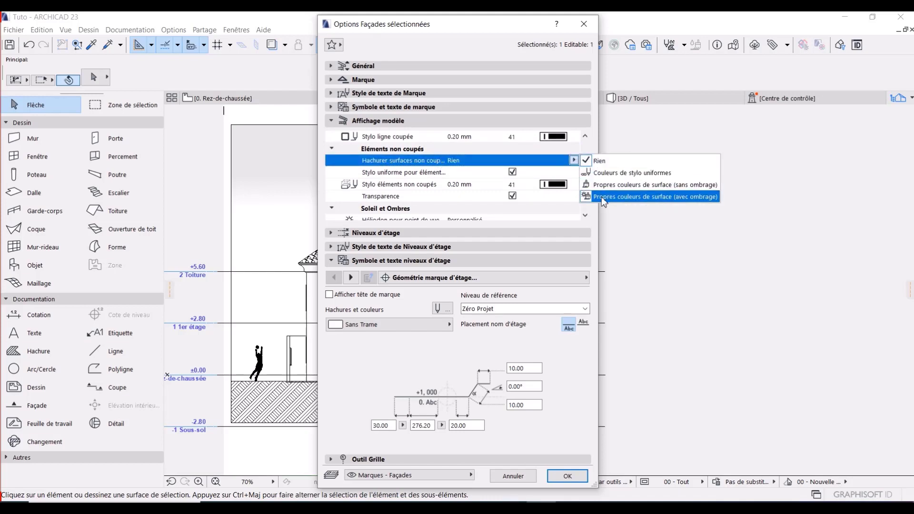
{"action": "left_click", "coordinate": [637, 197]}
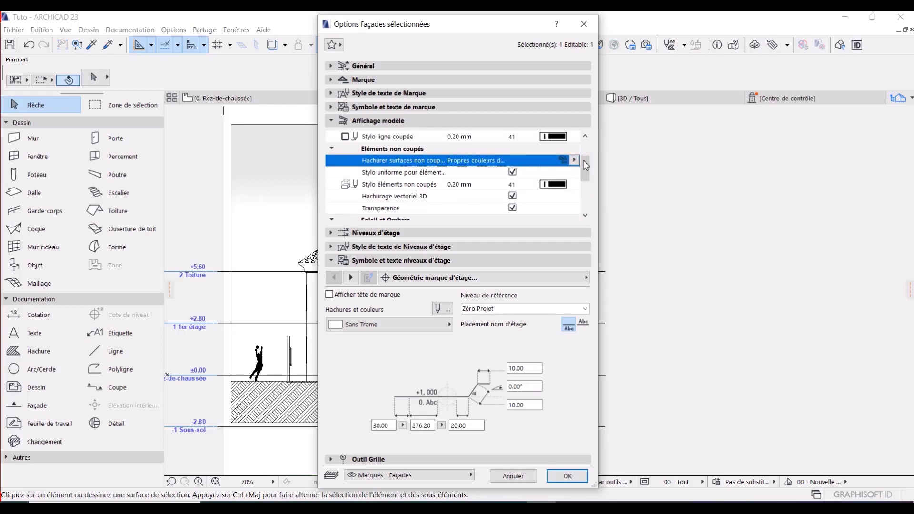
{"action": "left_click_drag", "start_coordinate": [584, 160], "coordinate": [583, 183]}
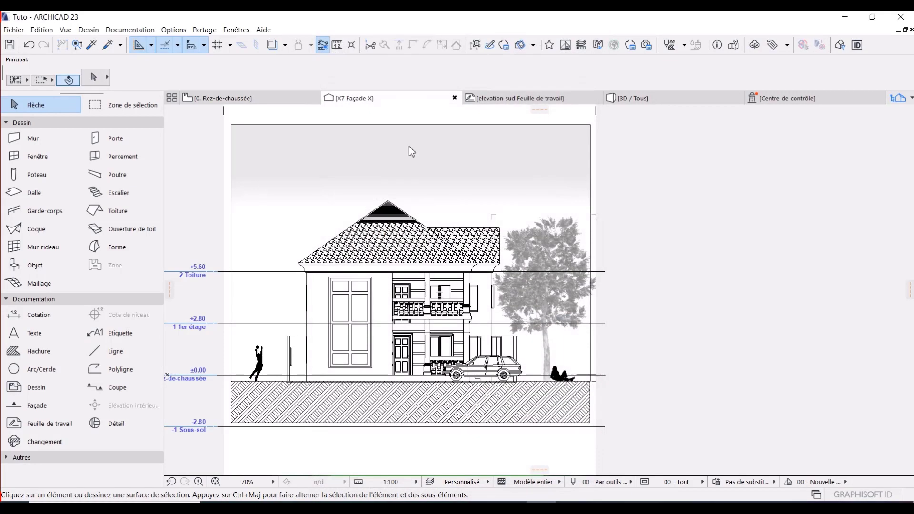
Step: Examine the coloured façade's roof, walls, windows and surrounding tree, car and figures up close and as a whole
{"action": "scroll", "coordinate": [390, 249], "scroll_direction": "up", "scroll_amount": 5}
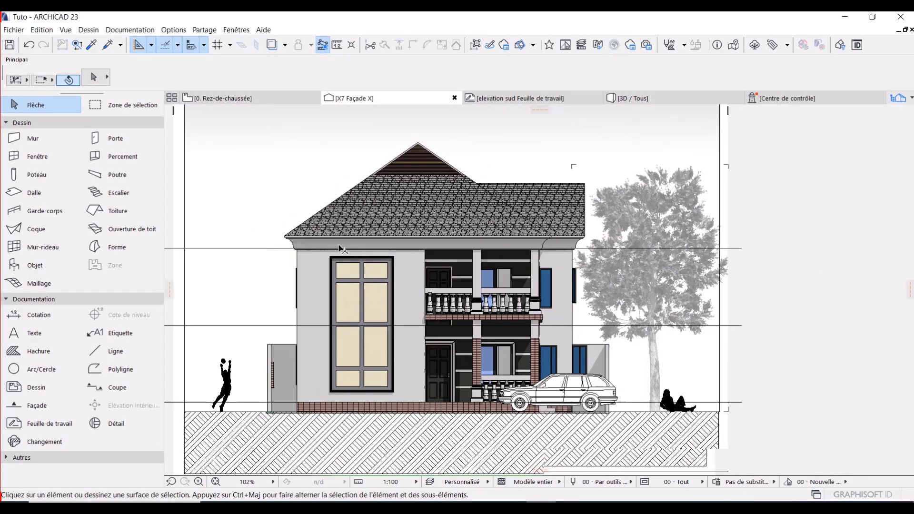
{"action": "scroll", "coordinate": [340, 250], "scroll_direction": "down", "scroll_amount": 2}
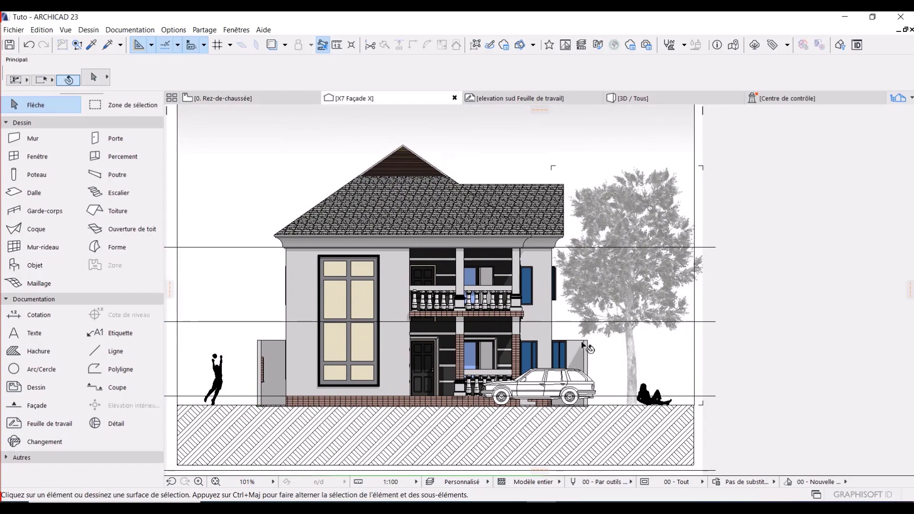
{"action": "middle_click_drag", "start_coordinate": [581, 341], "coordinate": [508, 305]}
{"action": "middle_click_drag", "start_coordinate": [519, 269], "coordinate": [531, 331]}
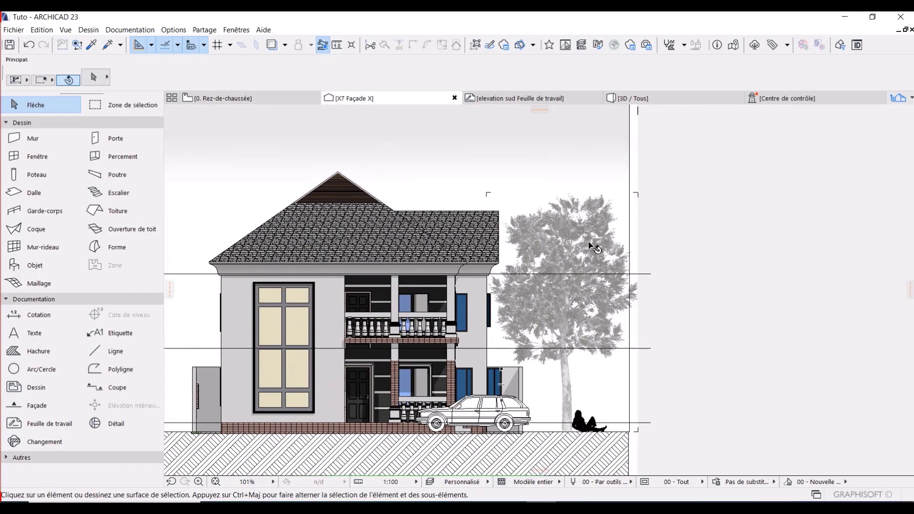
{"action": "scroll", "coordinate": [566, 247], "scroll_direction": "down", "scroll_amount": 1}
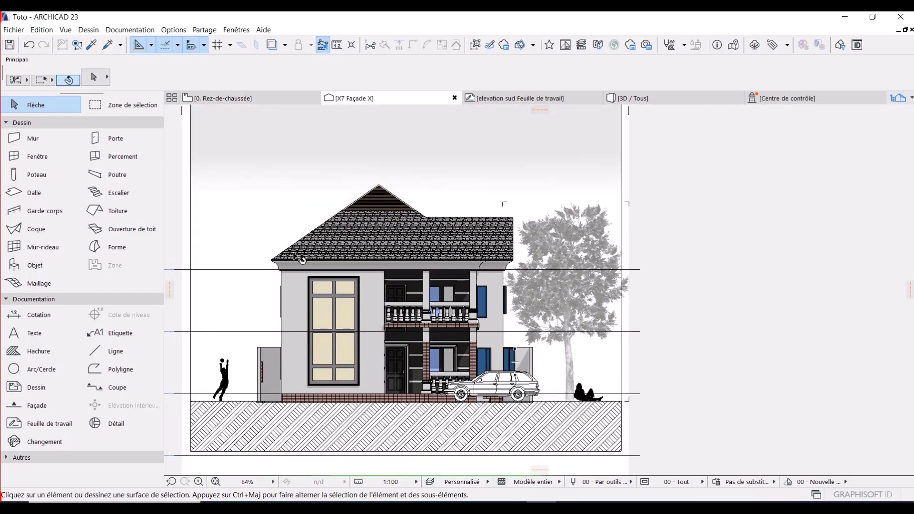
{"action": "scroll", "coordinate": [300, 259], "scroll_direction": "down", "scroll_amount": 1}
{"action": "mouse_move", "coordinate": [298, 322]}
{"action": "middle_mouse_down"}
{"action": "mouse_move", "coordinate": [288, 339]}
{"action": "mouse_move", "coordinate": [344, 307]}
{"action": "middle_mouse_up"}
{"action": "scroll", "coordinate": [304, 318], "scroll_direction": "down", "scroll_amount": 2}
{"action": "scroll", "coordinate": [345, 307], "scroll_direction": "up", "scroll_amount": 4}
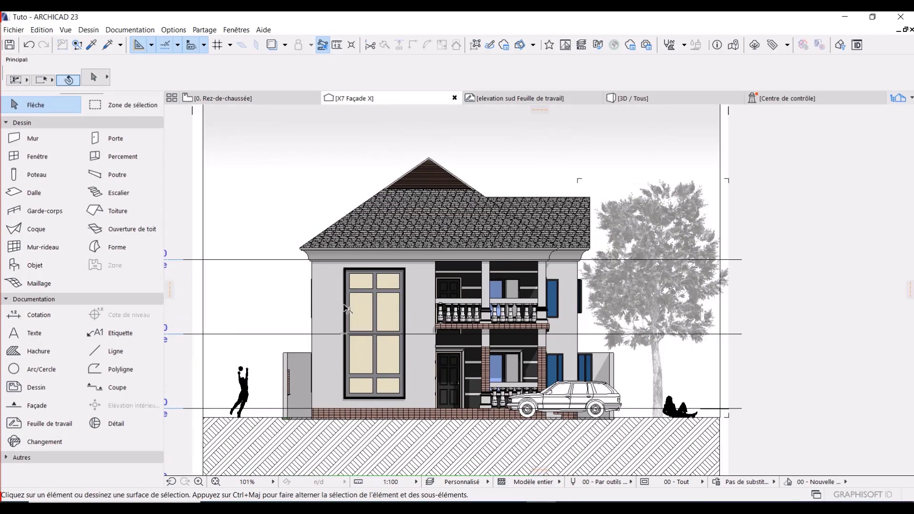